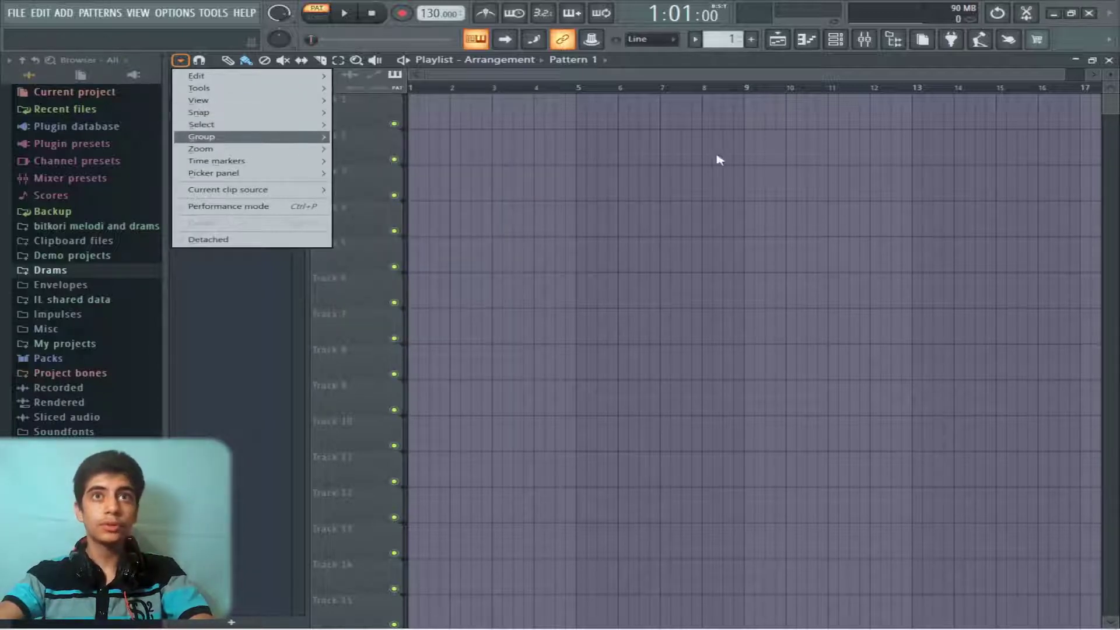
Paint a row of four Pattern 1 clips on Track 5 around bars 4 to 7, and delete them.
click(582, 160)
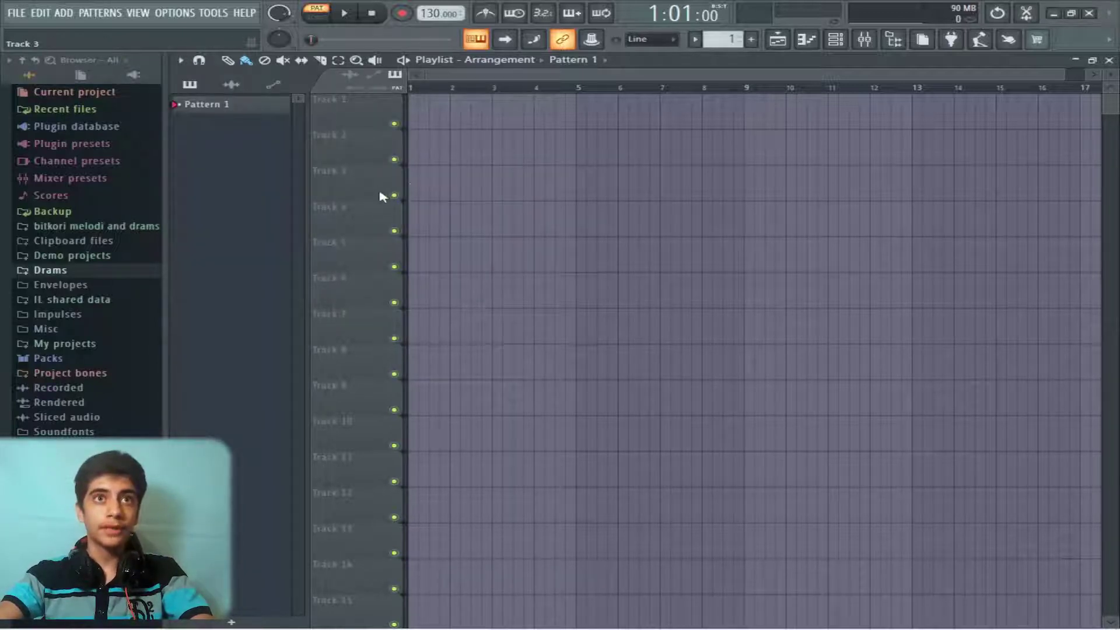
right_click(369, 167)
click(732, 275)
drag(528, 268, 680, 269)
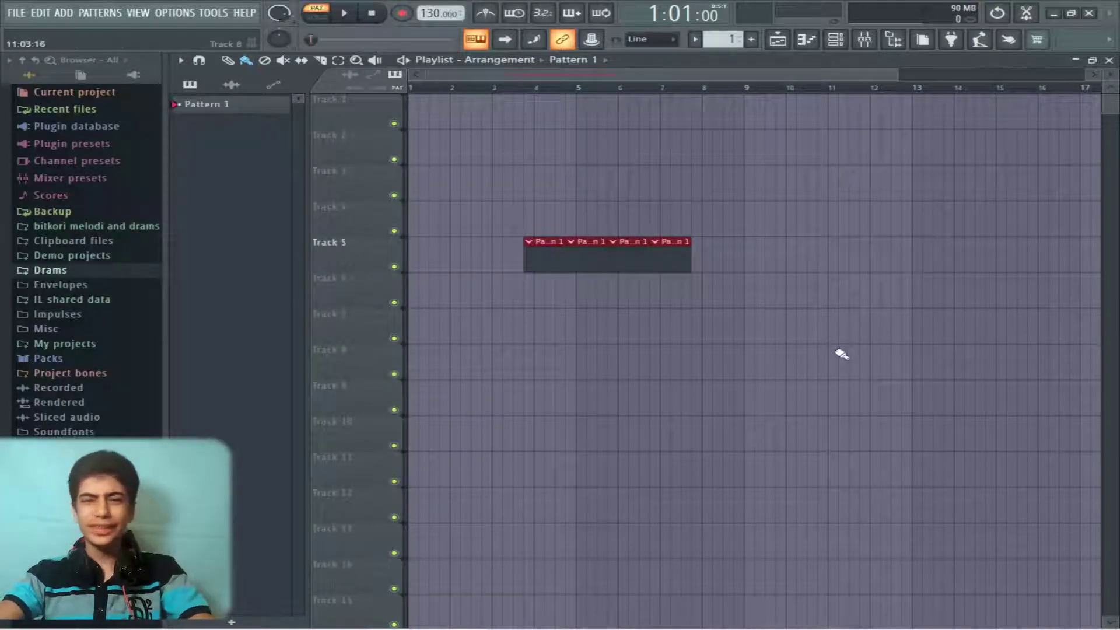
right_click(671, 257)
right_click(629, 257)
right_click(586, 256)
right_click(544, 257)
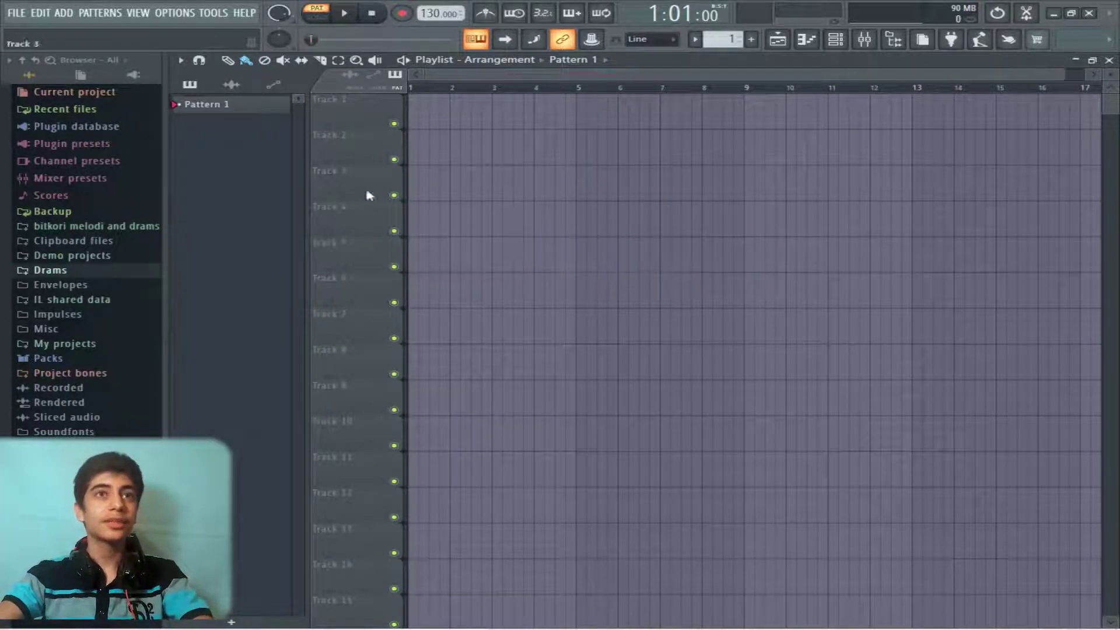
Open the playlist's grid color selector and try drab olive #9EAF3B and medium red violet #AF3B8F.
click(180, 60)
mouse_move(219, 101)
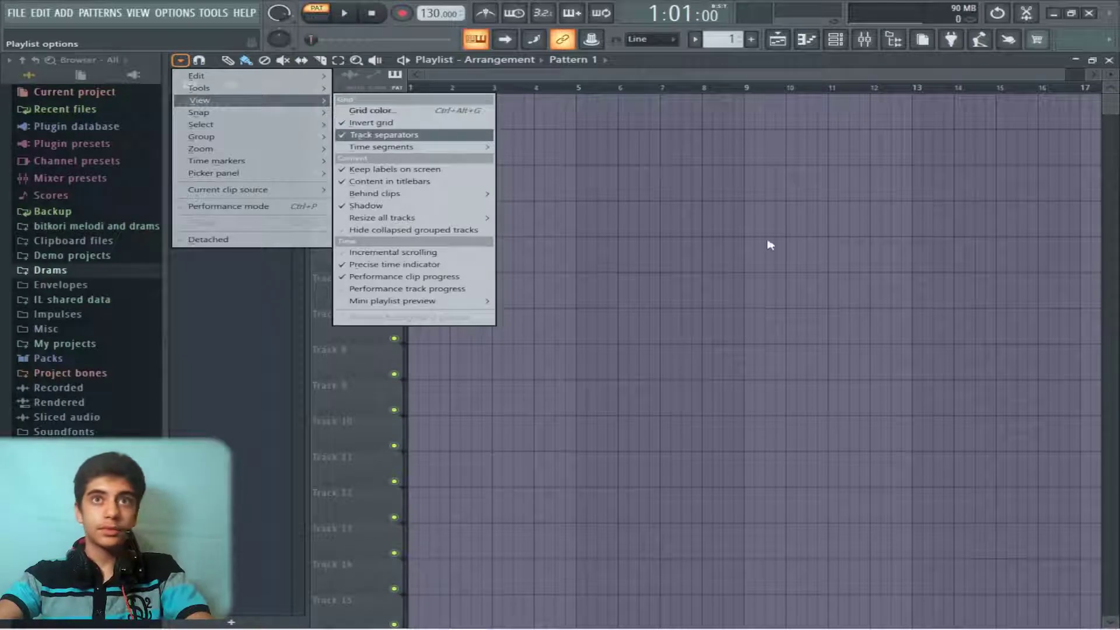
click(390, 113)
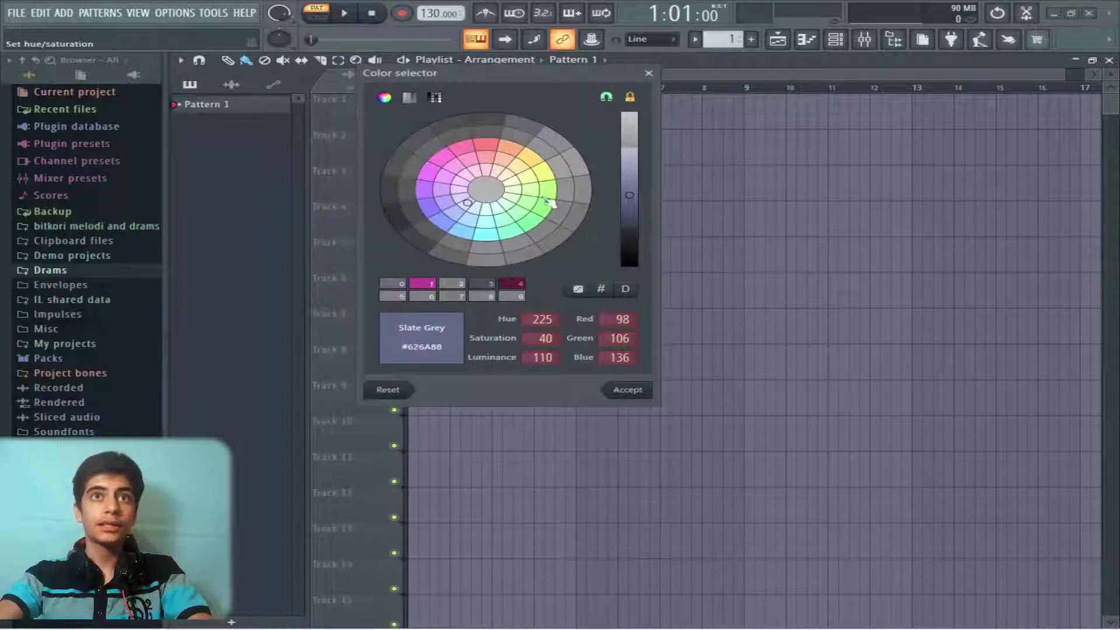
mouse_move(519, 75)
mouse_down()
mouse_move(573, 155)
mouse_move(604, 126)
mouse_up()
mouse_move(542, 236)
mouse_down()
mouse_move(513, 230)
mouse_move(577, 190)
mouse_move(630, 192)
mouse_up()
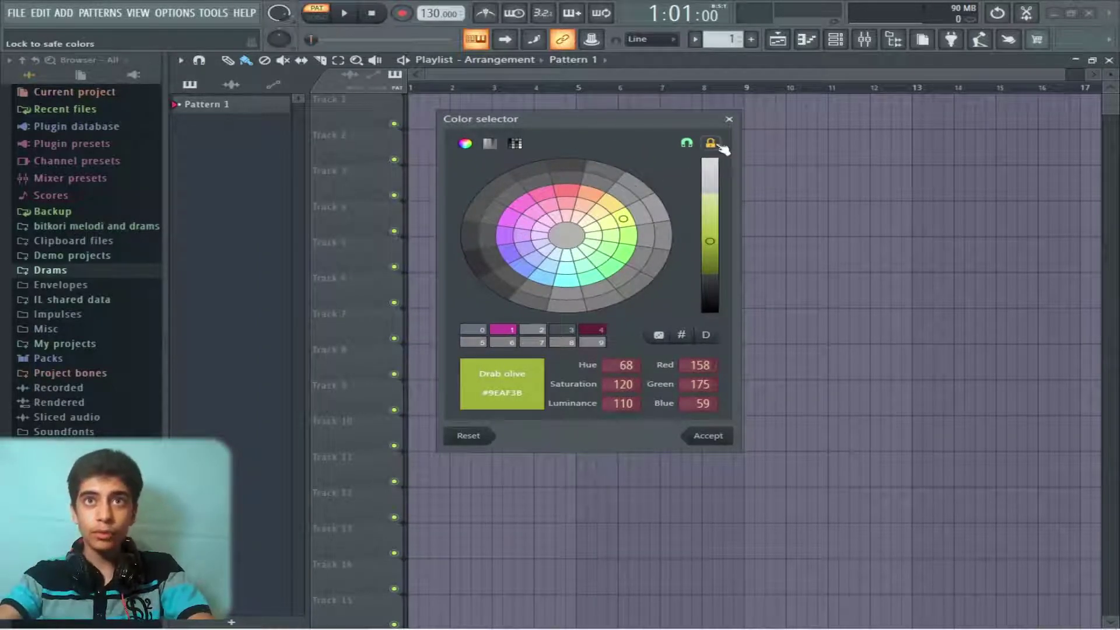
click(483, 215)
mouse_move(483, 214)
mouse_down()
mouse_move(467, 259)
mouse_move(472, 293)
mouse_move(467, 176)
mouse_up()
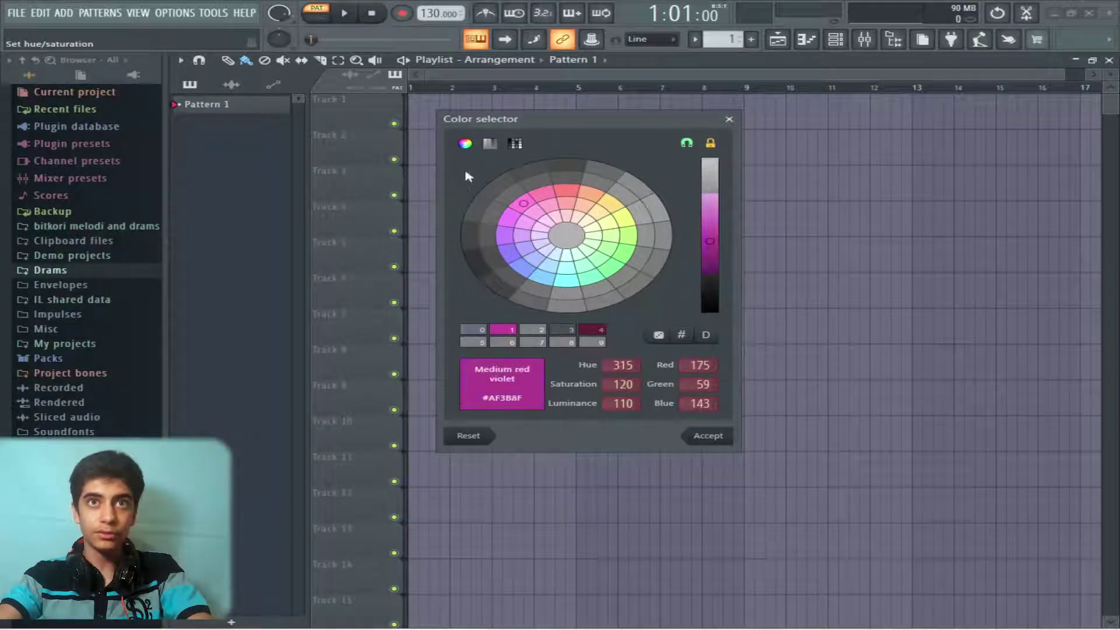
Turn off the lock to safe colors and set the grid color to blue violet #8515EA.
click(710, 143)
click(493, 197)
mouse_move(496, 201)
mouse_down()
mouse_move(476, 262)
mouse_move(569, 309)
mouse_move(656, 298)
mouse_move(681, 235)
mouse_move(619, 178)
mouse_move(548, 178)
mouse_move(475, 234)
mouse_move(474, 210)
mouse_move(470, 235)
mouse_up()
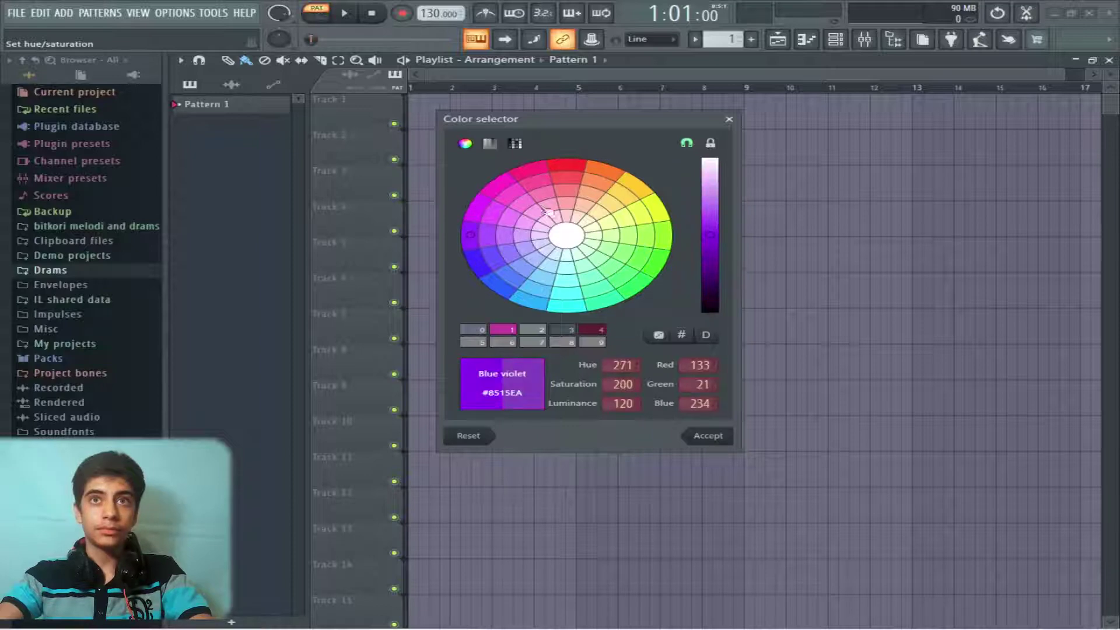
click(703, 439)
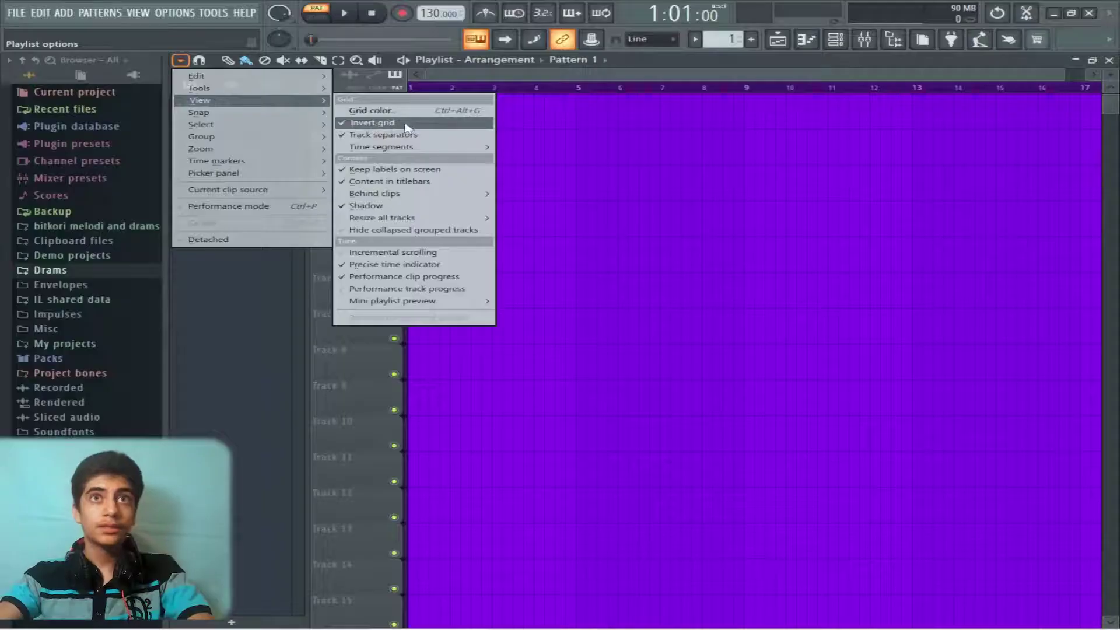
click(407, 125)
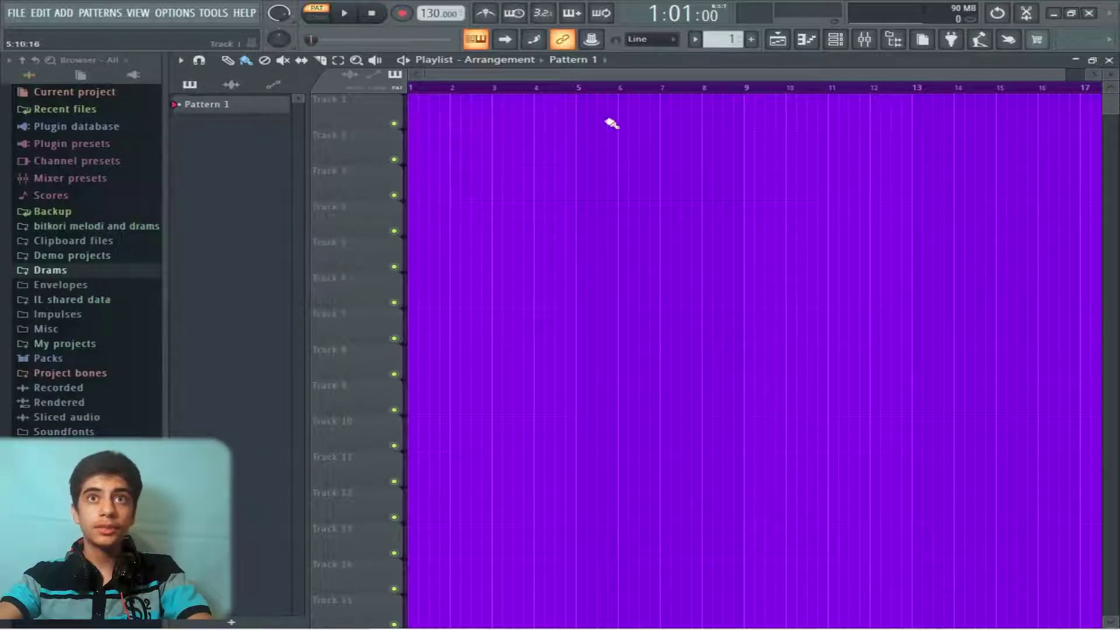
Turn on the inverted grid and turn off the track separators in the playlist view.
click(181, 60)
mouse_move(245, 100)
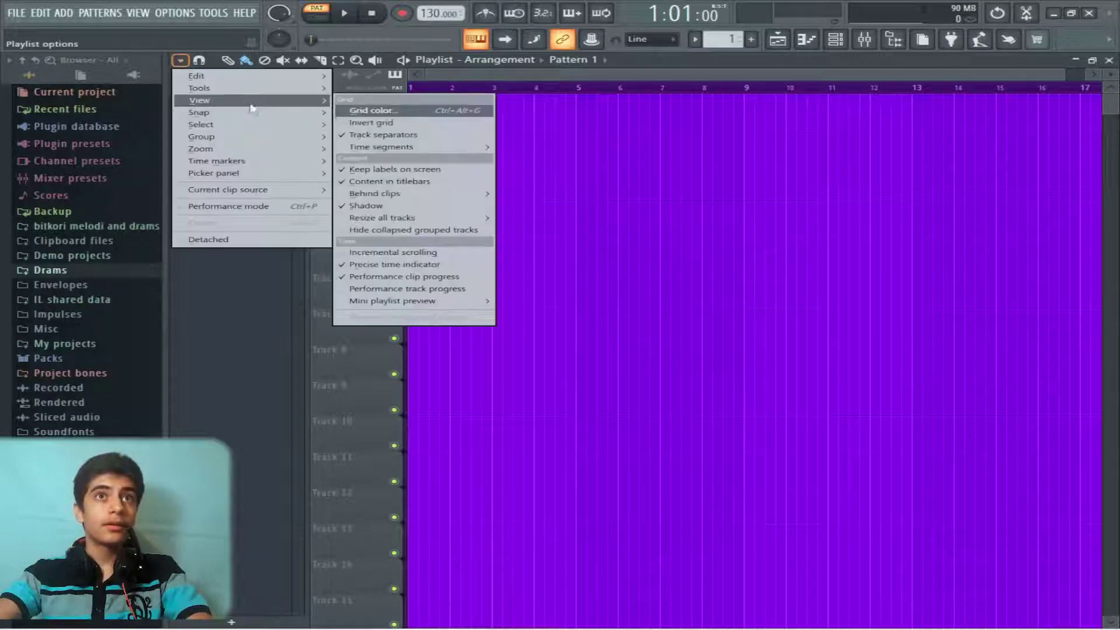
click(396, 126)
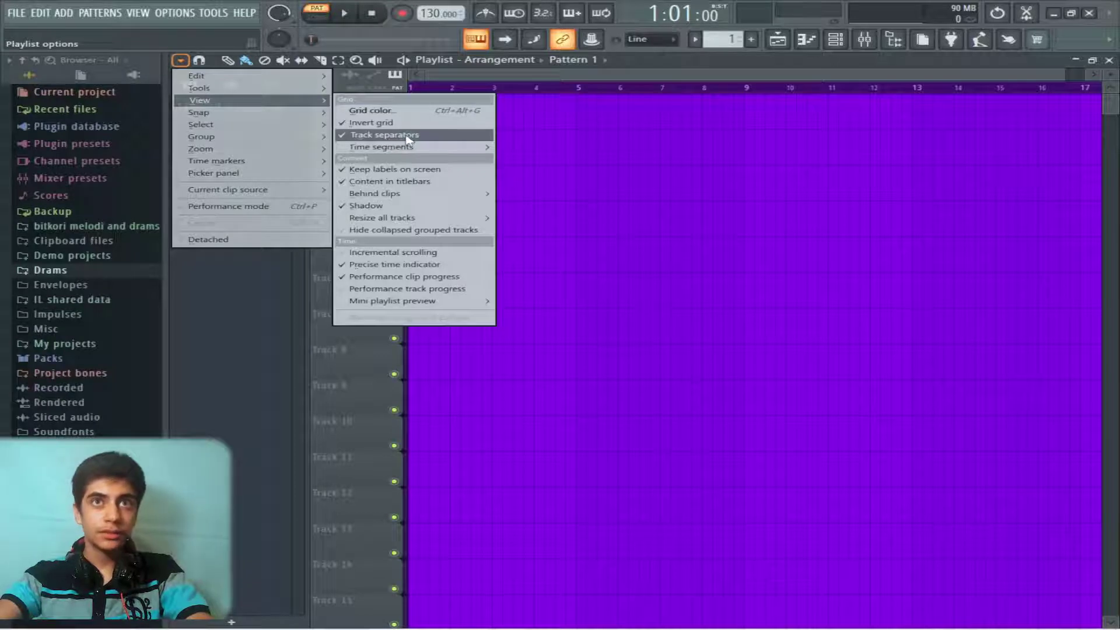
click(408, 135)
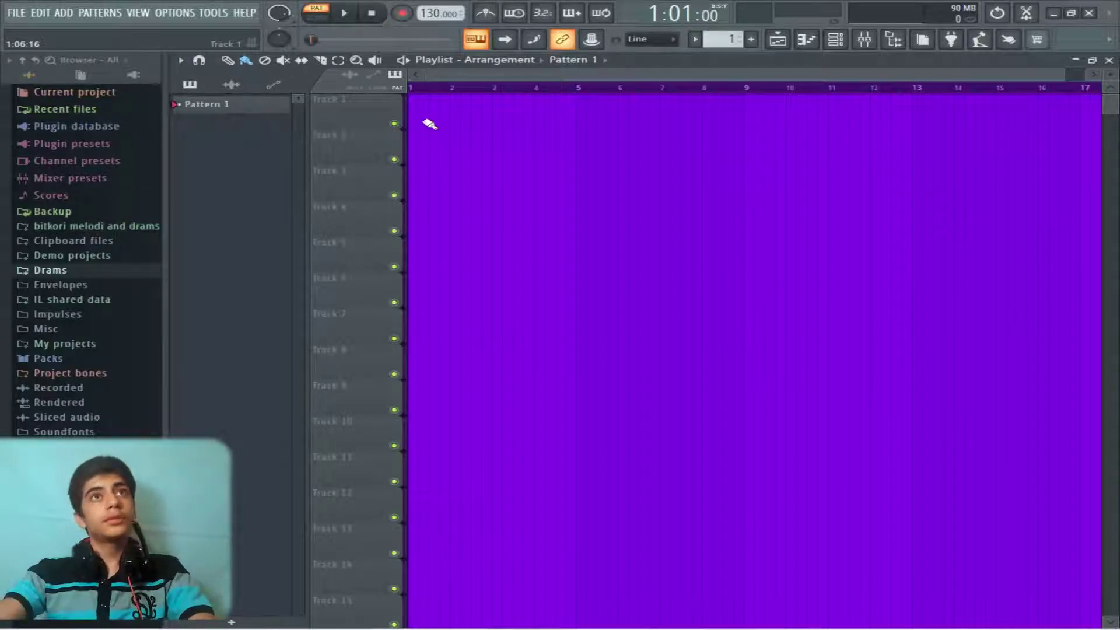
Place seven Pattern 1 clips at scattered positions on Tracks 1, 5, 6, 8 and 10.
click(430, 124)
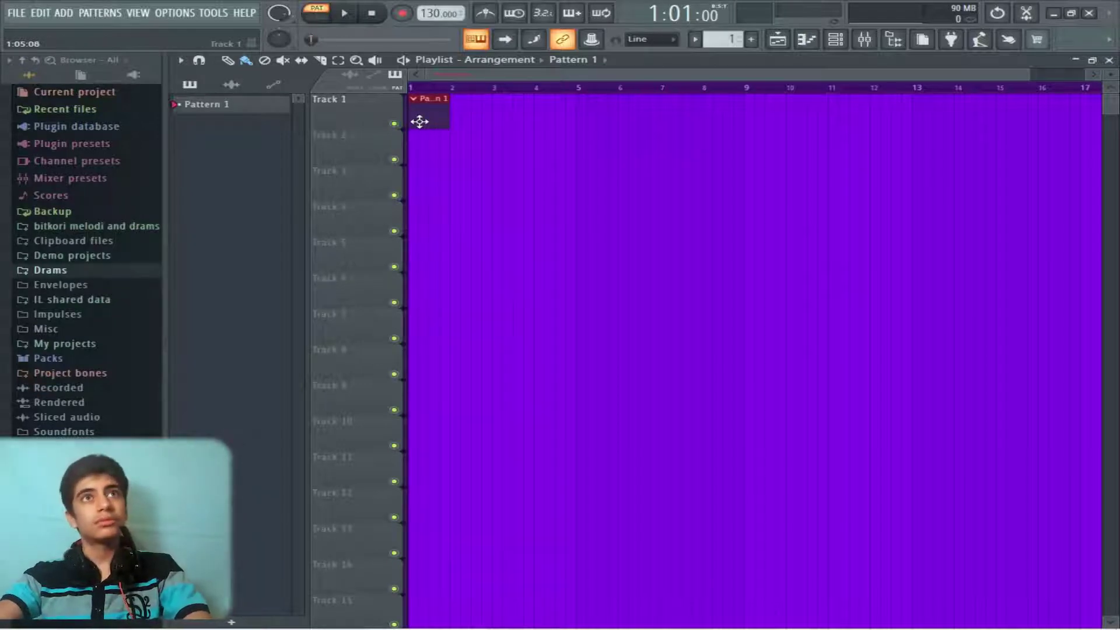
drag(424, 146, 430, 117)
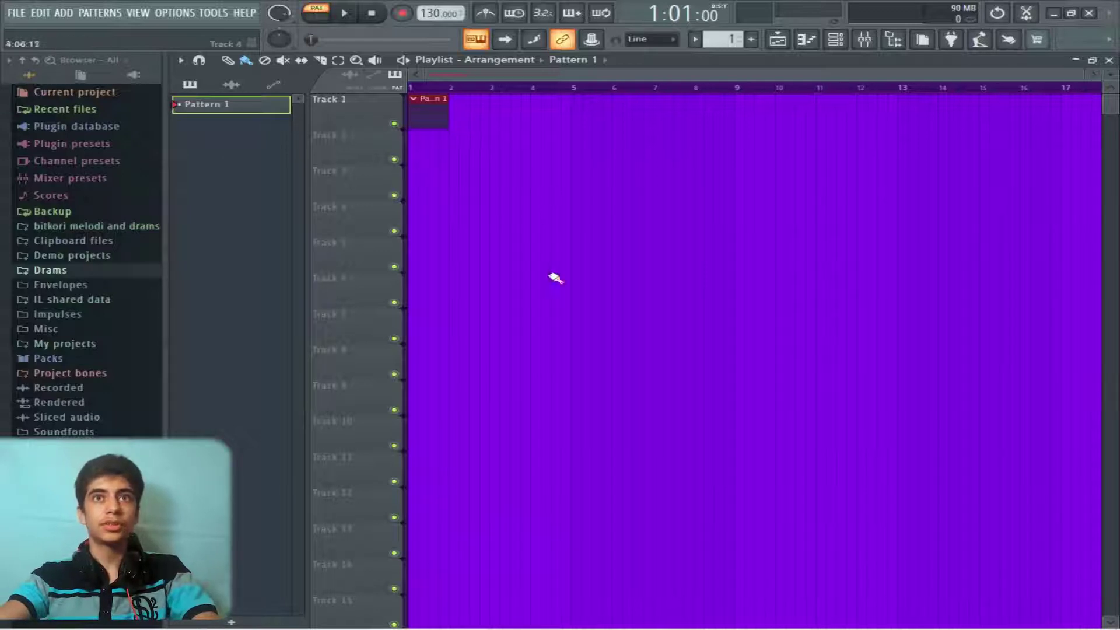
click(594, 361)
click(828, 111)
click(922, 290)
click(830, 362)
click(852, 434)
click(698, 252)
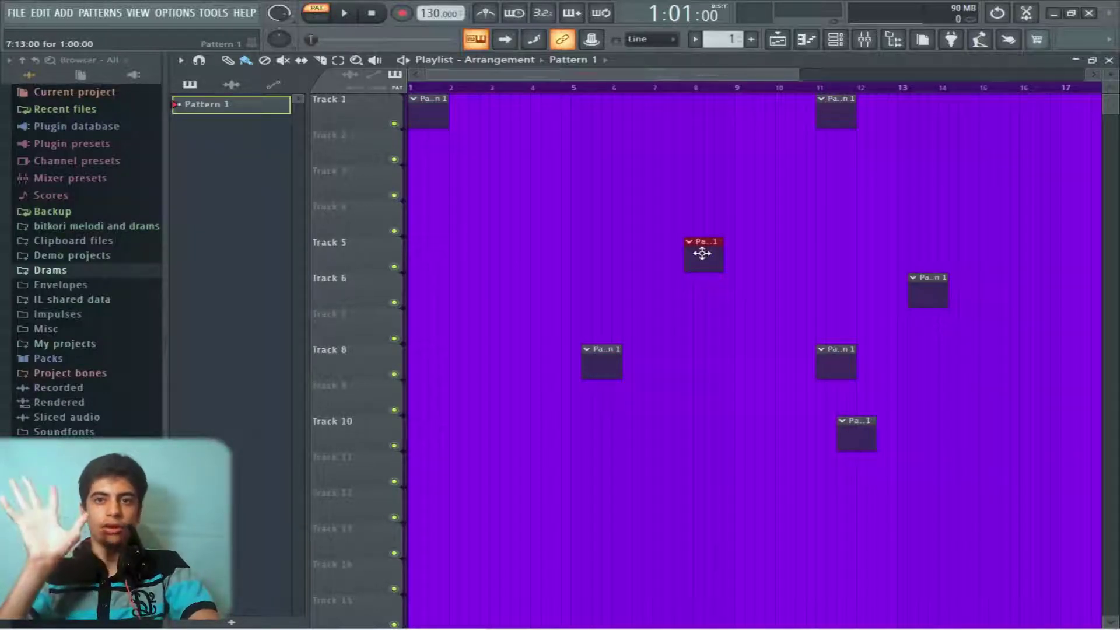
Shift the Track 5 clip to 7:09:00, and delete all seven clips from the playlist.
mouse_move(701, 253)
mouse_down()
mouse_move(475, 257)
mouse_move(711, 254)
mouse_up()
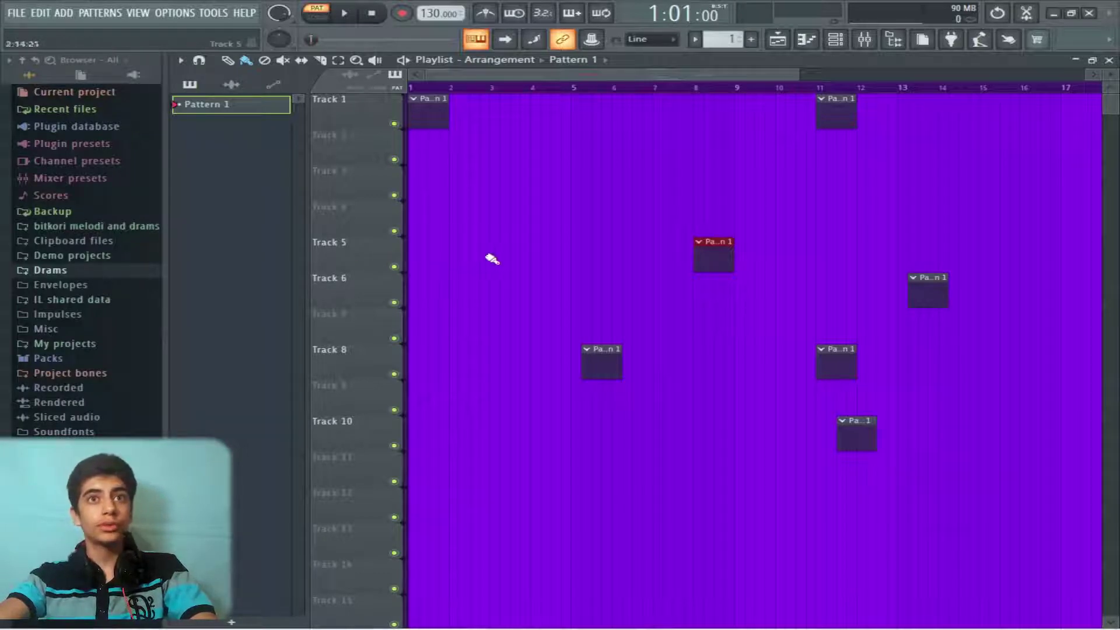
drag(712, 255, 693, 263)
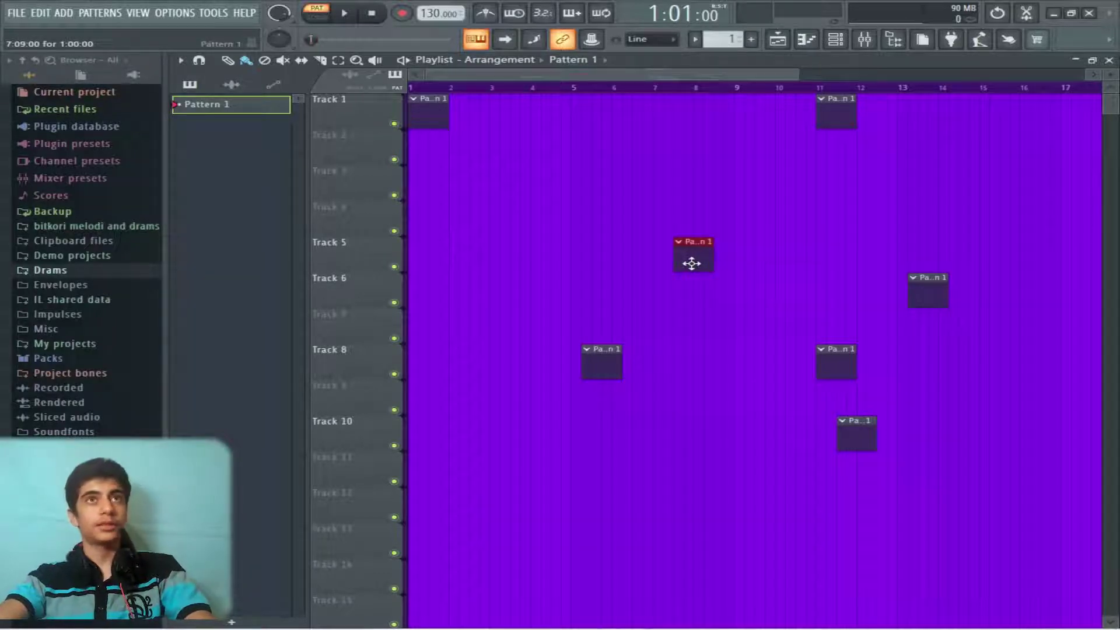
ctrl+drag(1037, 488, 380, 79)
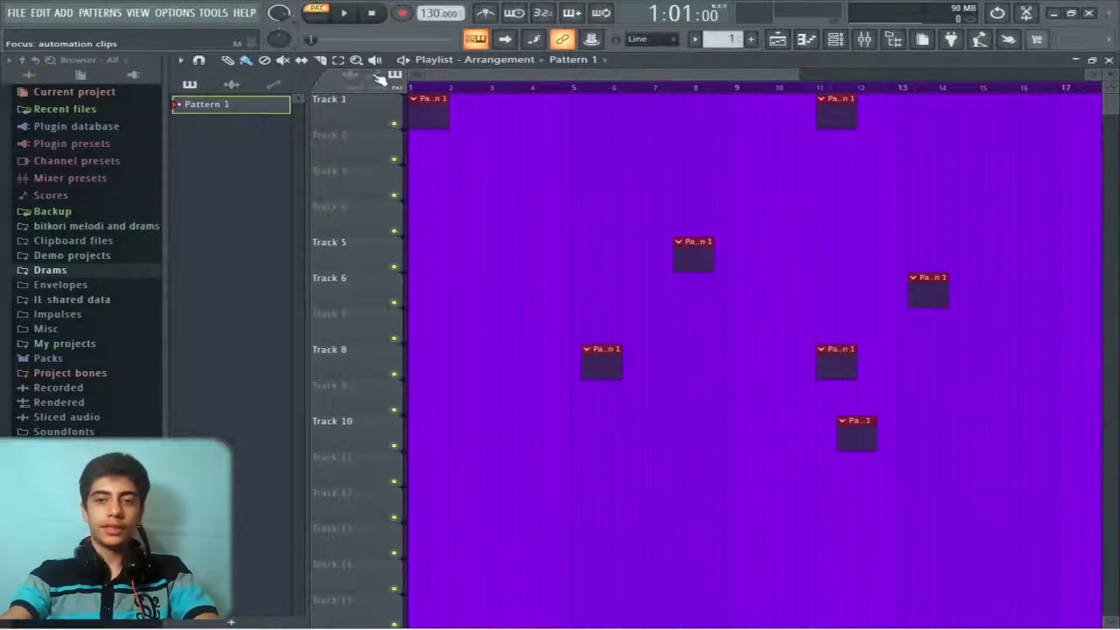
key(Delete)
Turn the track separators on in the playlist view and look through the time segment options.
click(180, 60)
mouse_move(215, 104)
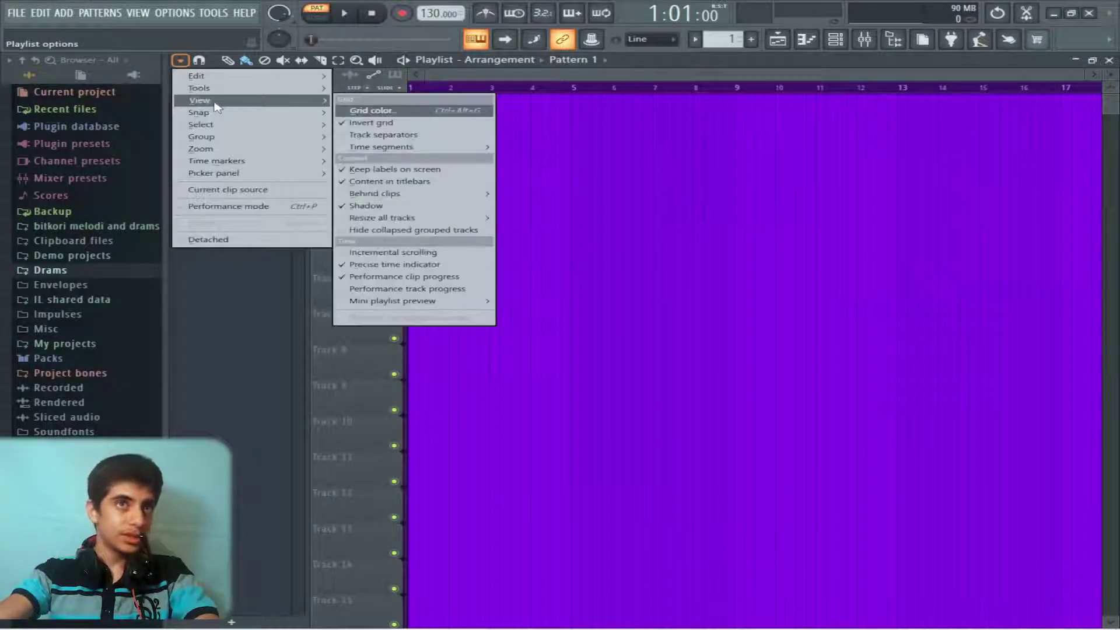
click(383, 135)
mouse_move(436, 155)
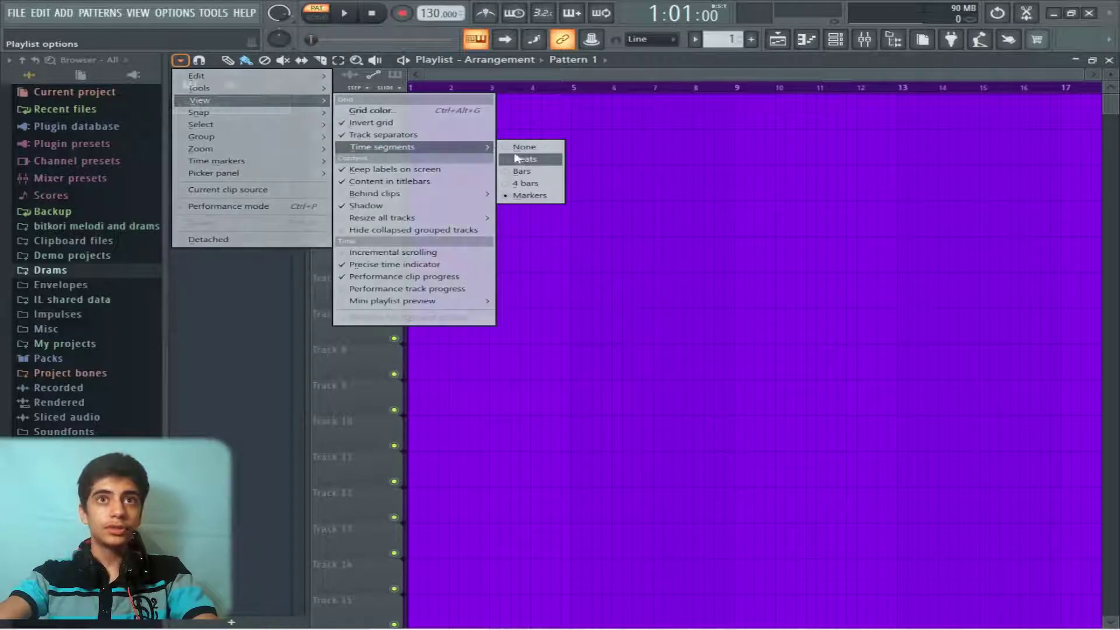
click(720, 227)
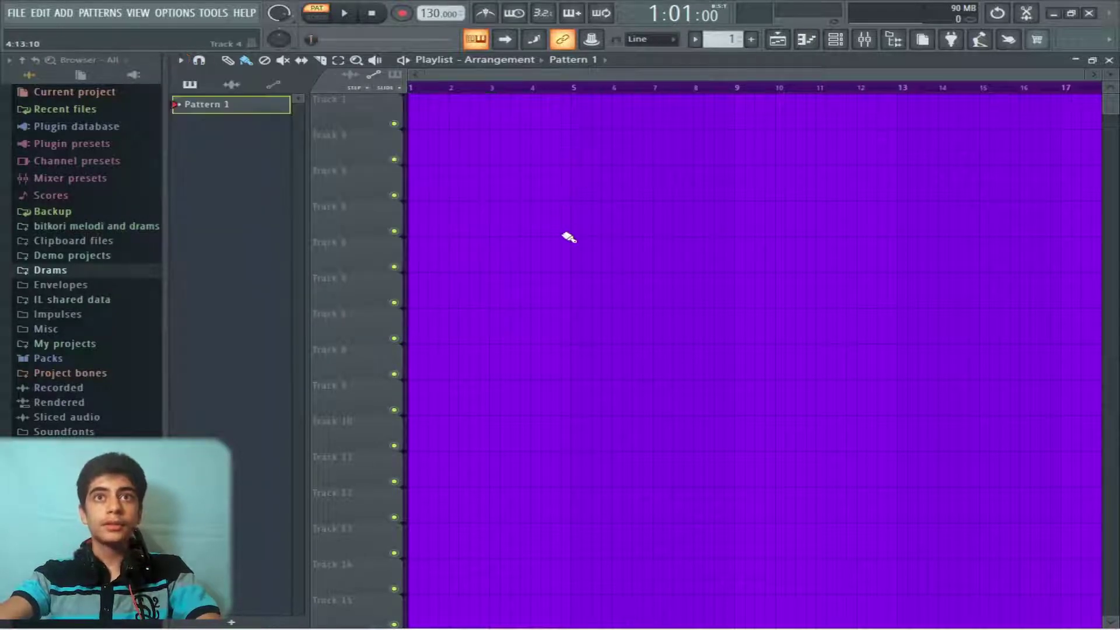
Reset the playlist's grid color to its default.
click(179, 61)
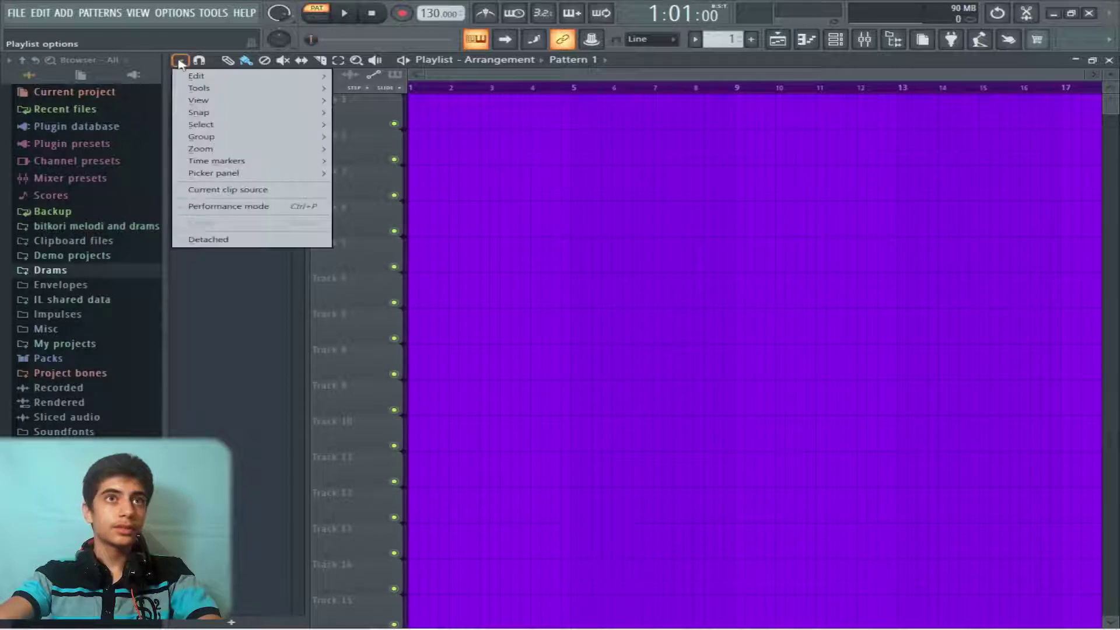
mouse_move(205, 104)
click(373, 111)
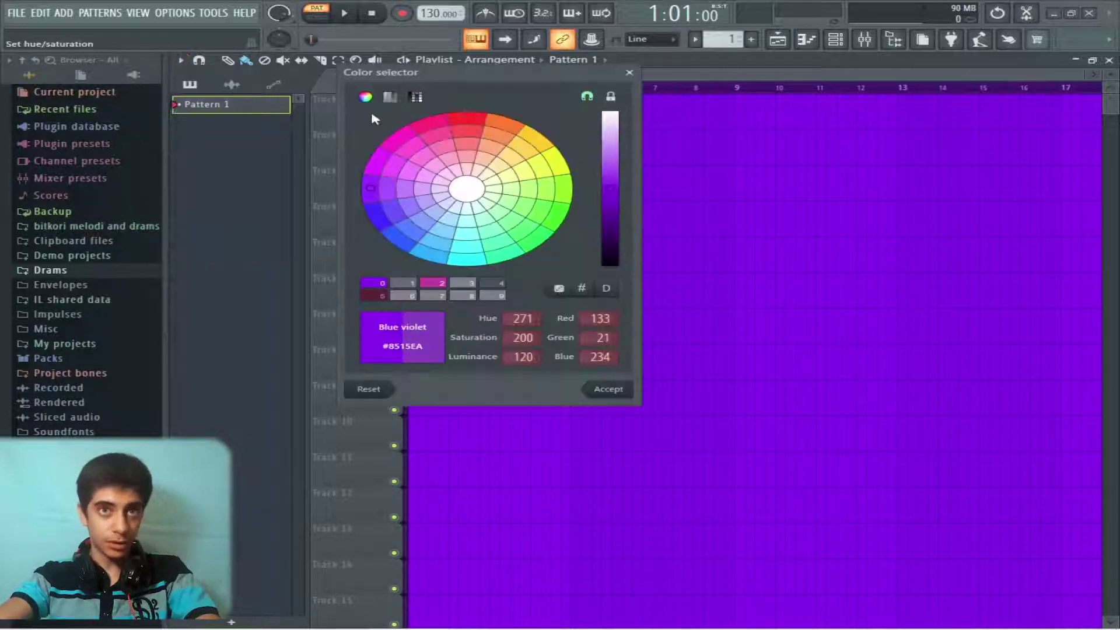
click(367, 389)
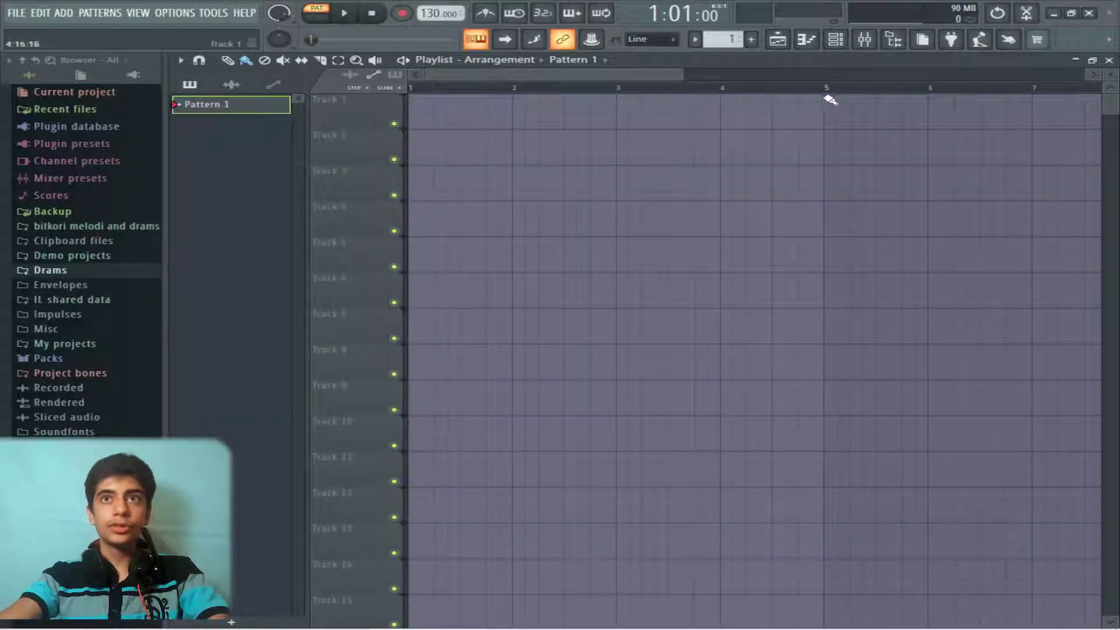
Select bars 1 to 4 on the timeline, and clear the selection.
drag(826, 93, 347, 92)
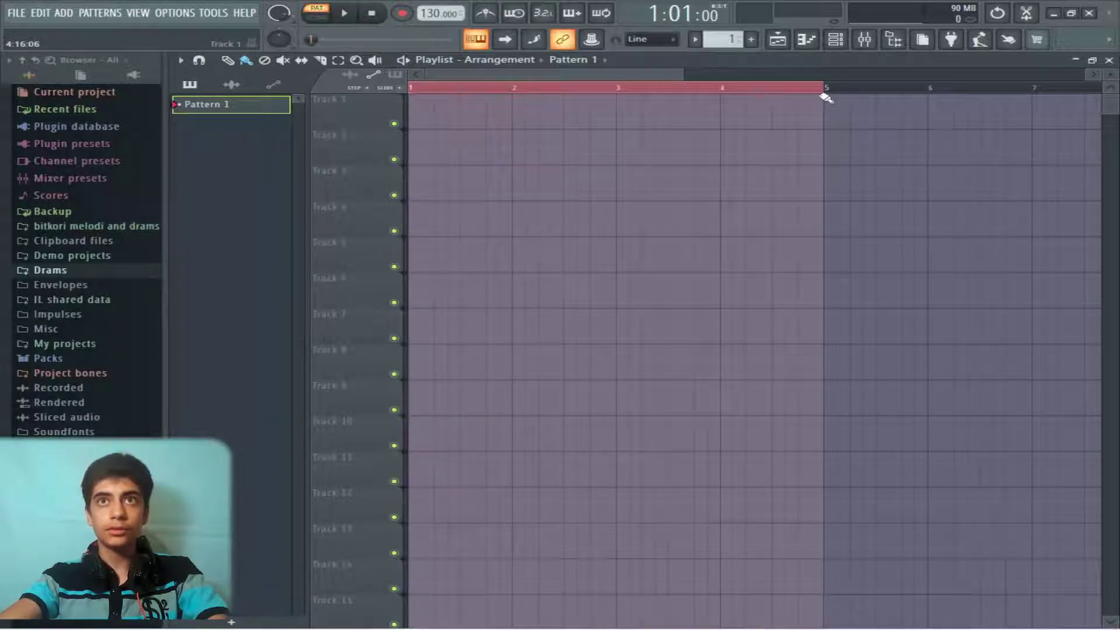
key(ctrl+d)
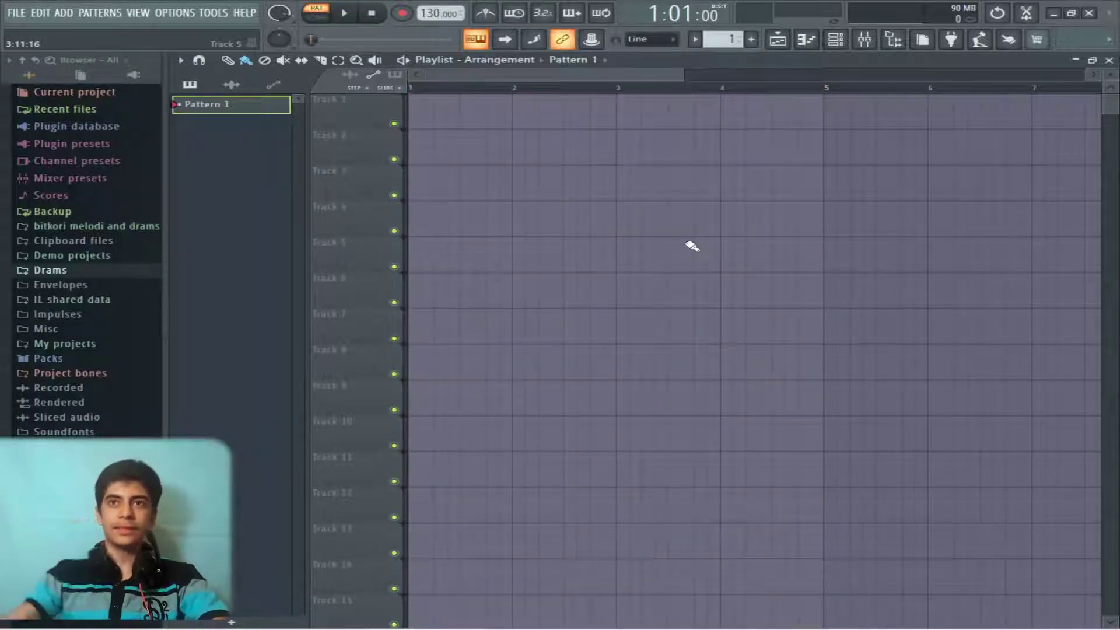
Place two Pattern 1 clips on Track 3 near bars 1 and 6, trying and removing extra clips on Track 1.
click(919, 169)
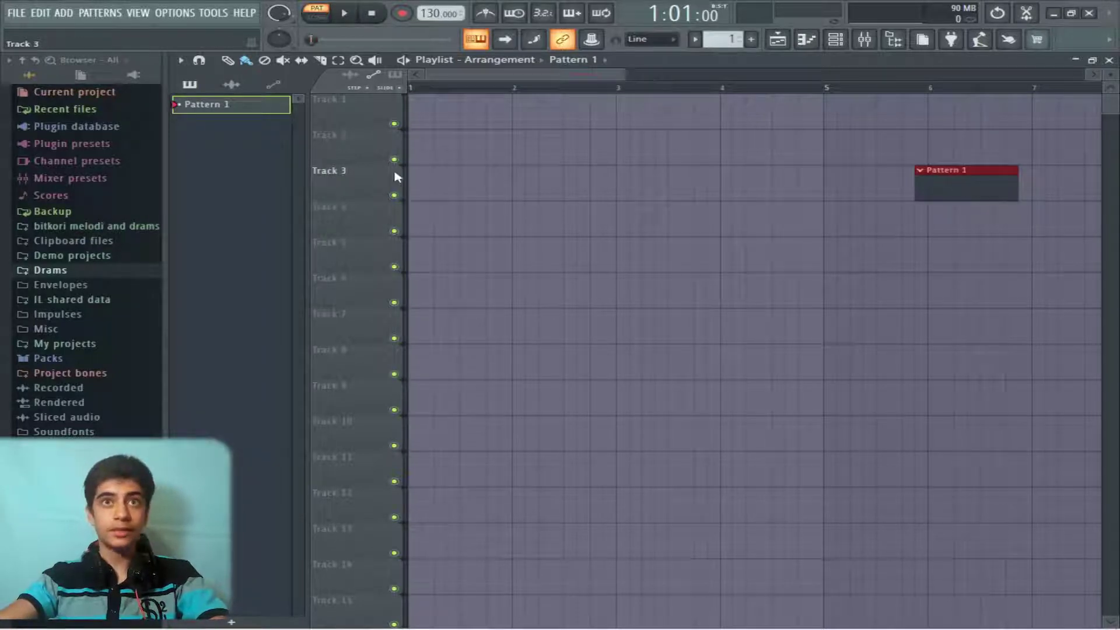
click(428, 180)
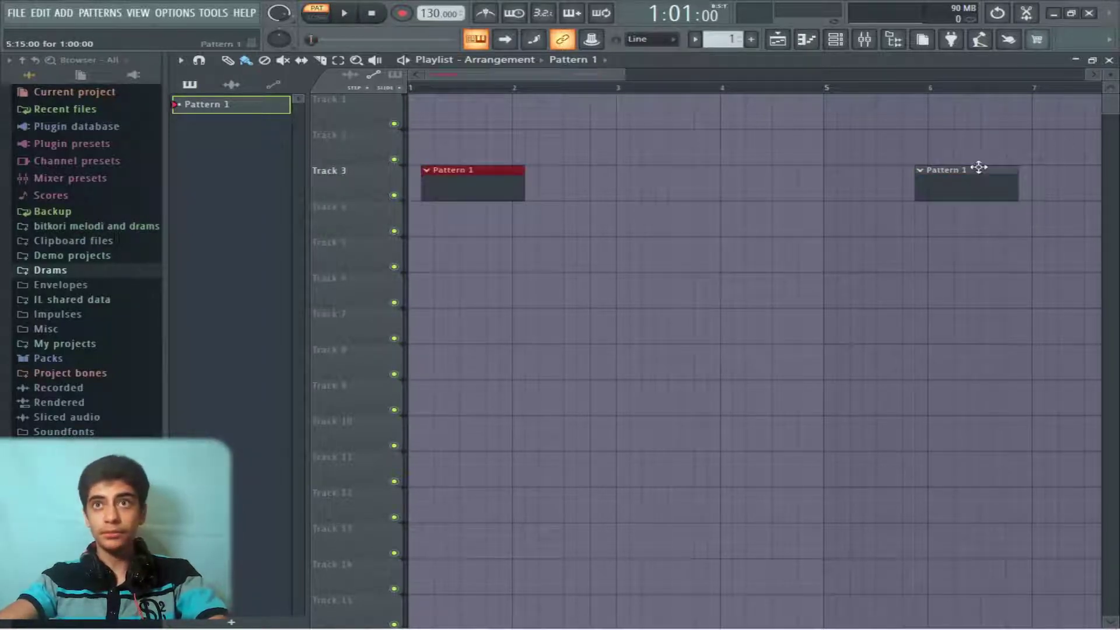
drag(982, 191, 1008, 191)
drag(908, 115, 1020, 130)
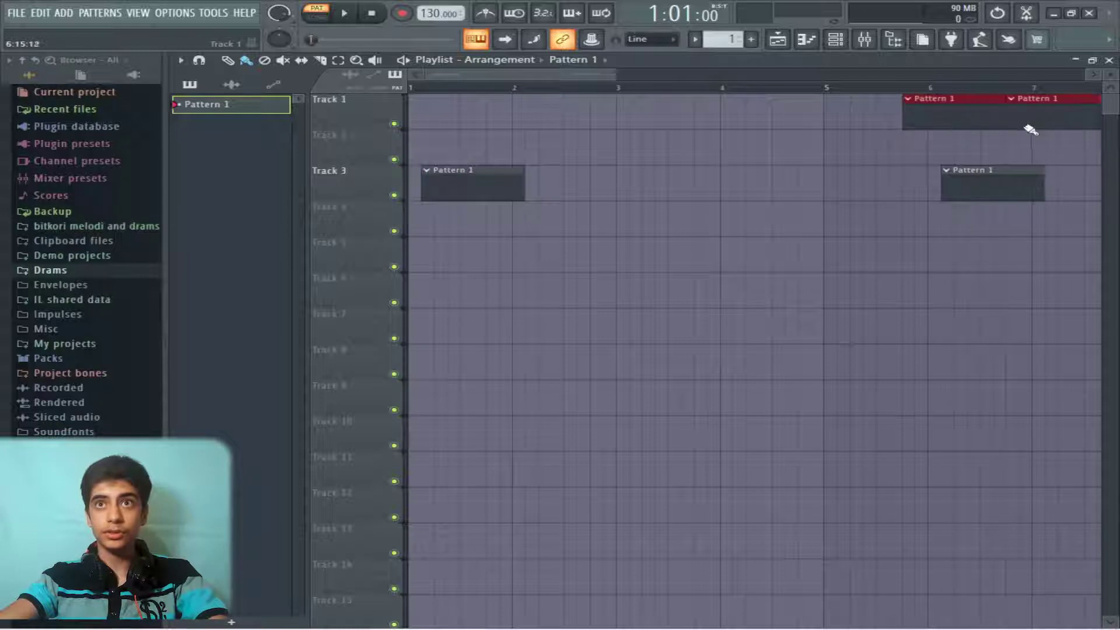
right_click(1015, 111)
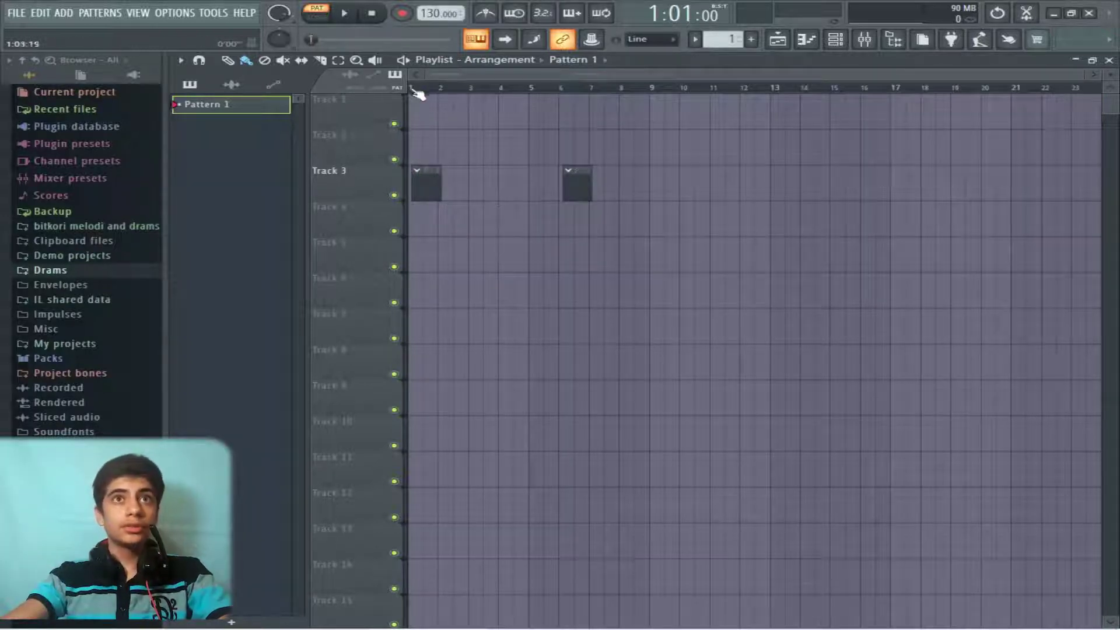
Select bars 1 to 4 on the timeline and set the playlist's time segments to Bars.
drag(416, 93, 530, 97)
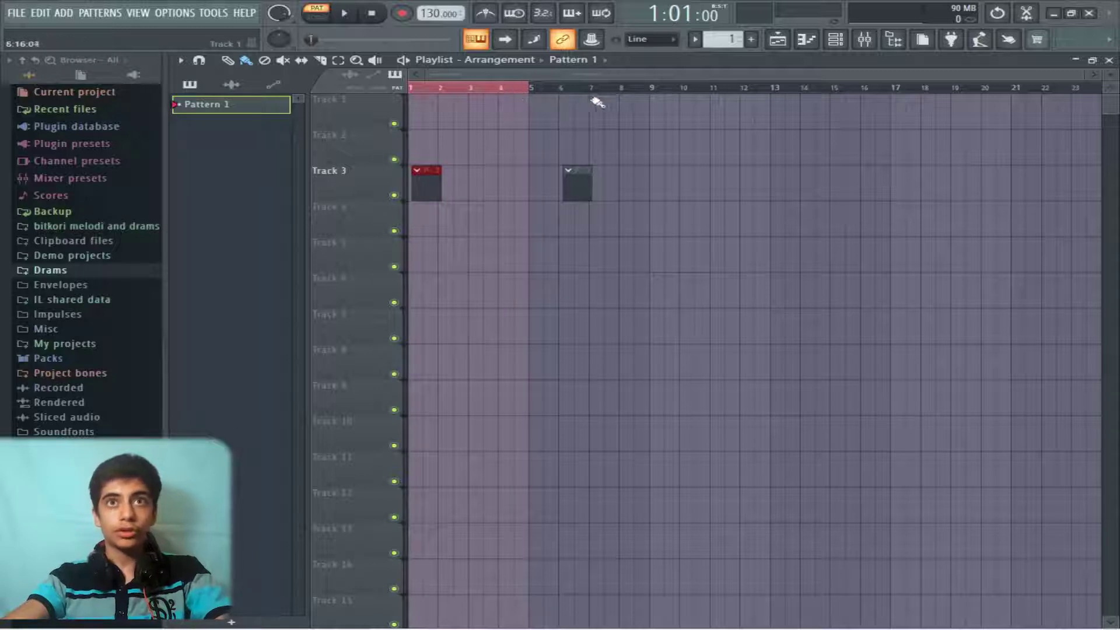
click(180, 60)
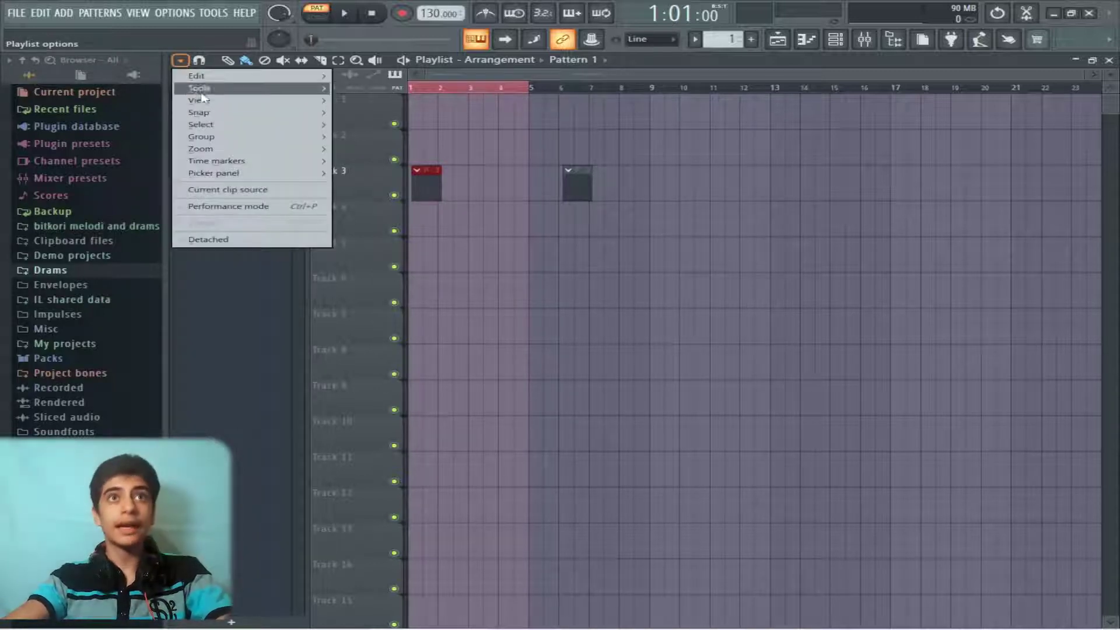
mouse_move(209, 101)
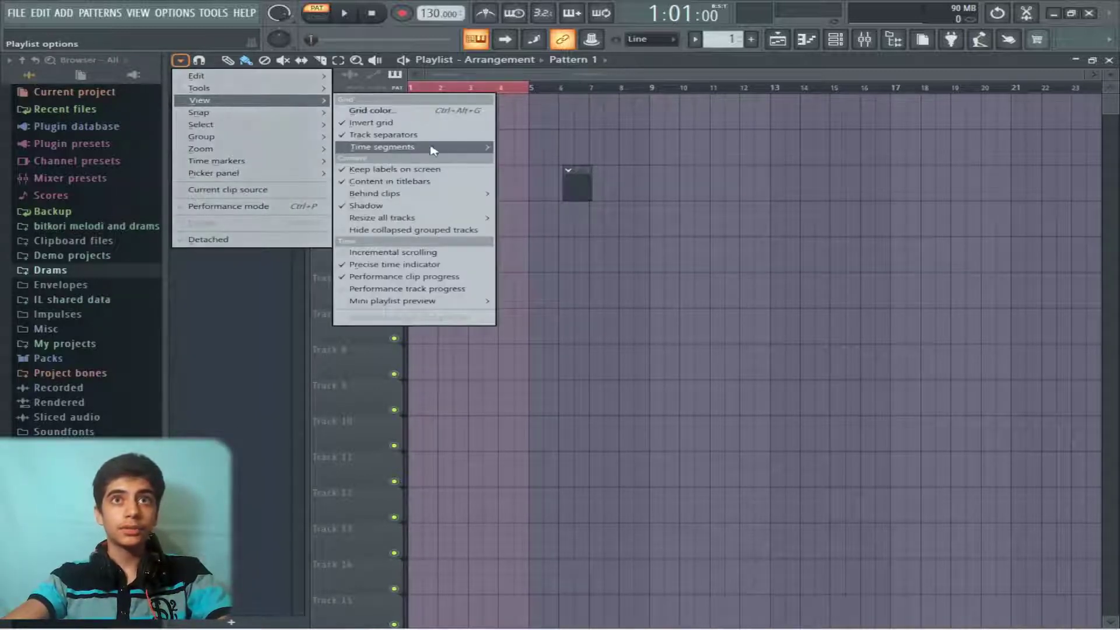
mouse_move(432, 147)
click(539, 186)
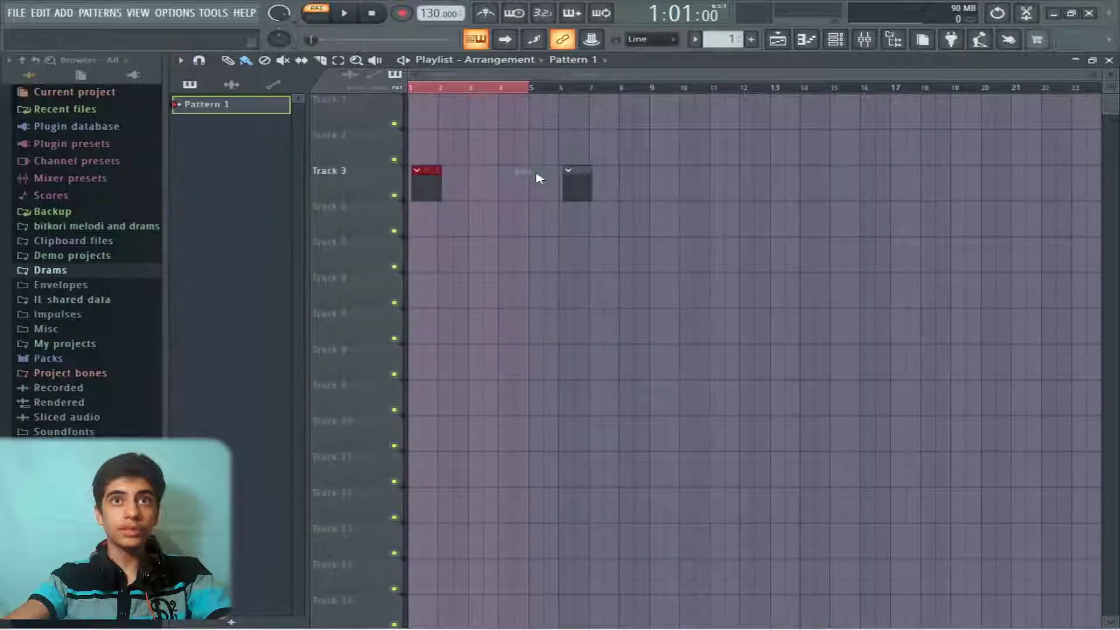
Turn off the playlist's Keep labels on screen option for the clips.
scroll(437, 204, up, 2)
scroll(437, 204, up, 3)
drag(496, 75, 446, 75)
click(180, 60)
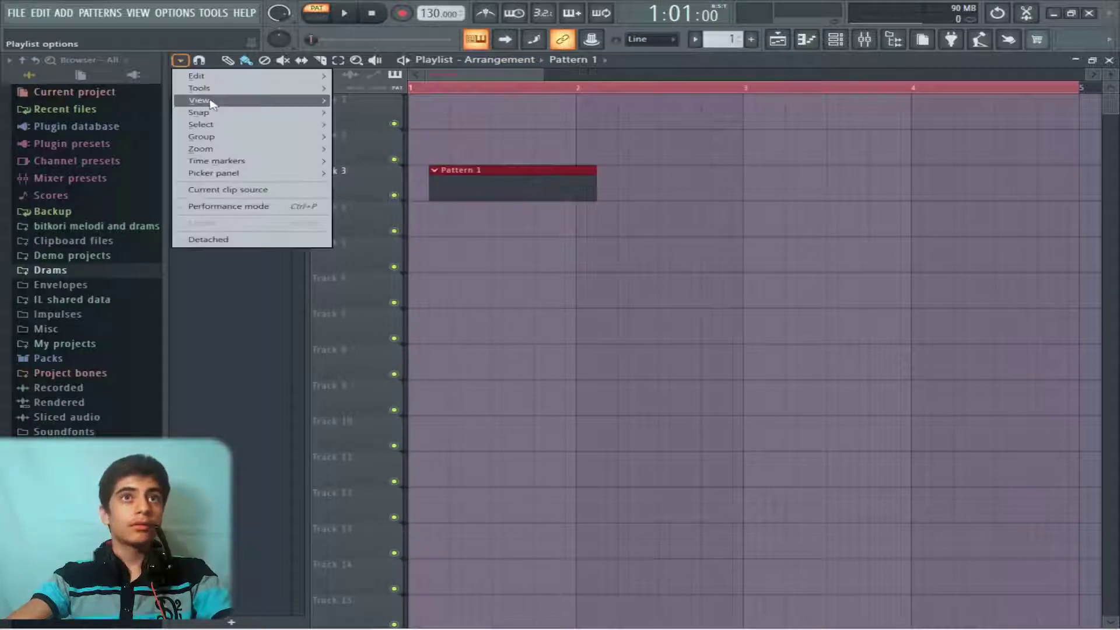
mouse_move(201, 100)
mouse_move(389, 147)
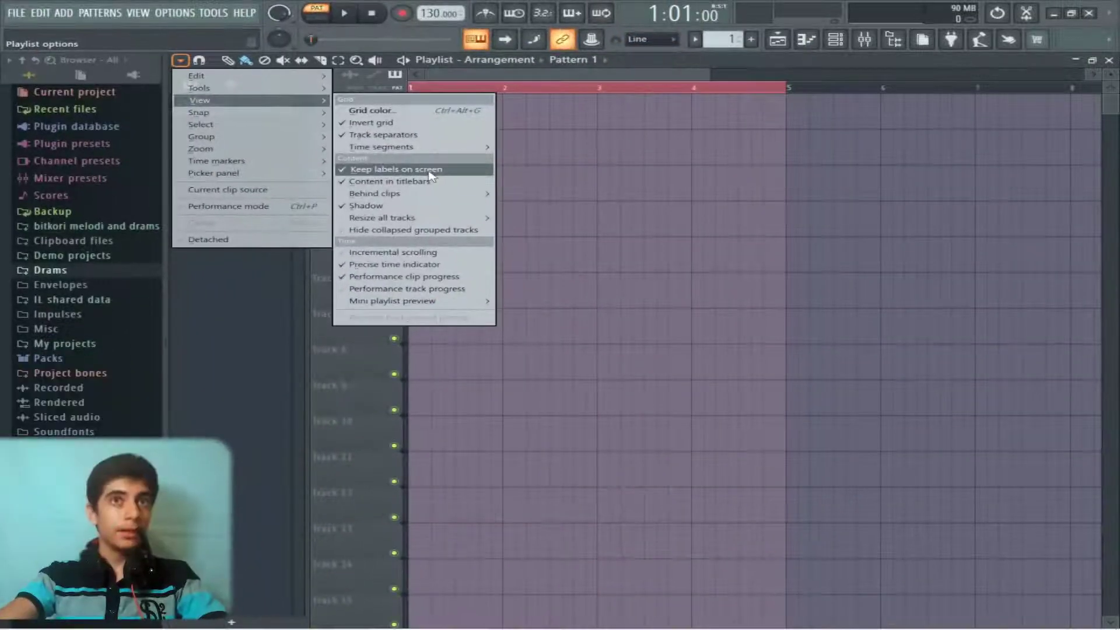
click(429, 170)
scroll(560, 191, down, 4)
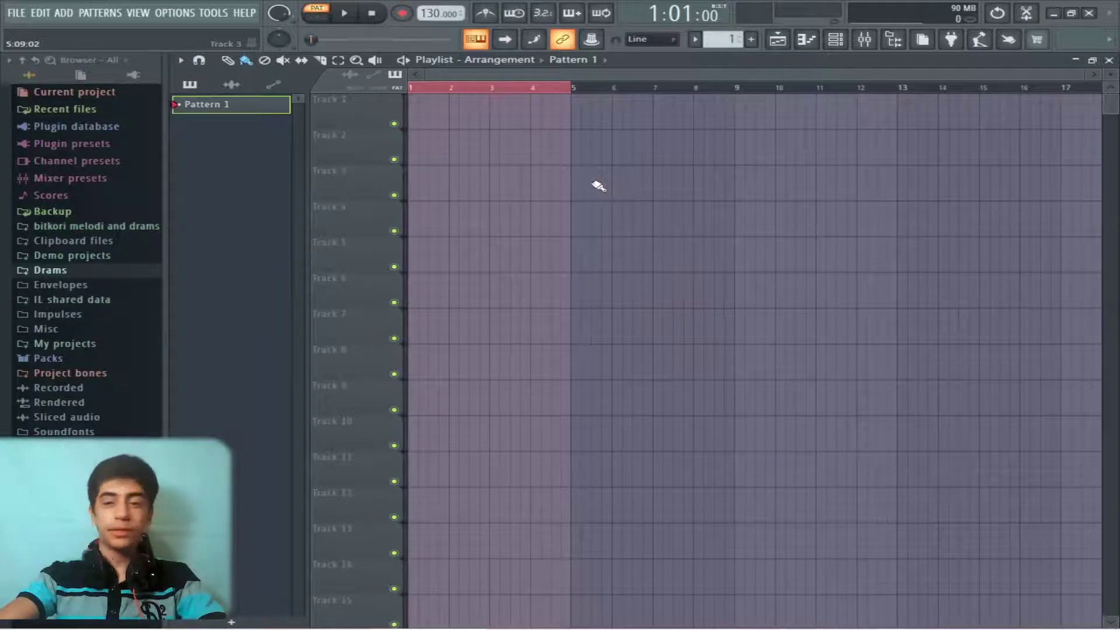
Turn the playlist's Keep labels on screen option back on.
click(180, 60)
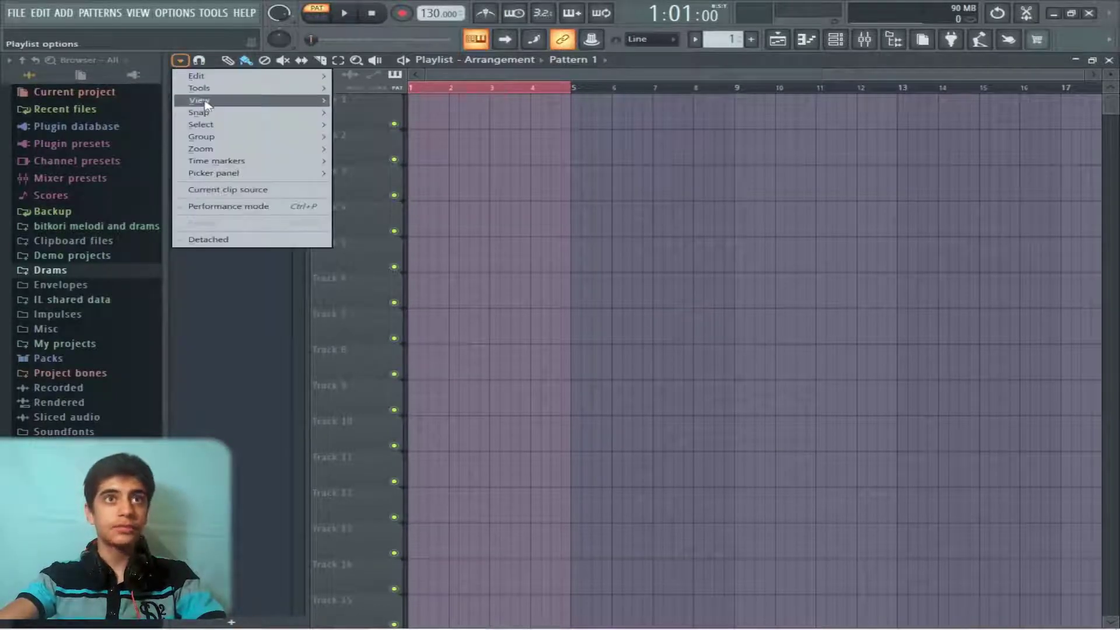
mouse_move(204, 102)
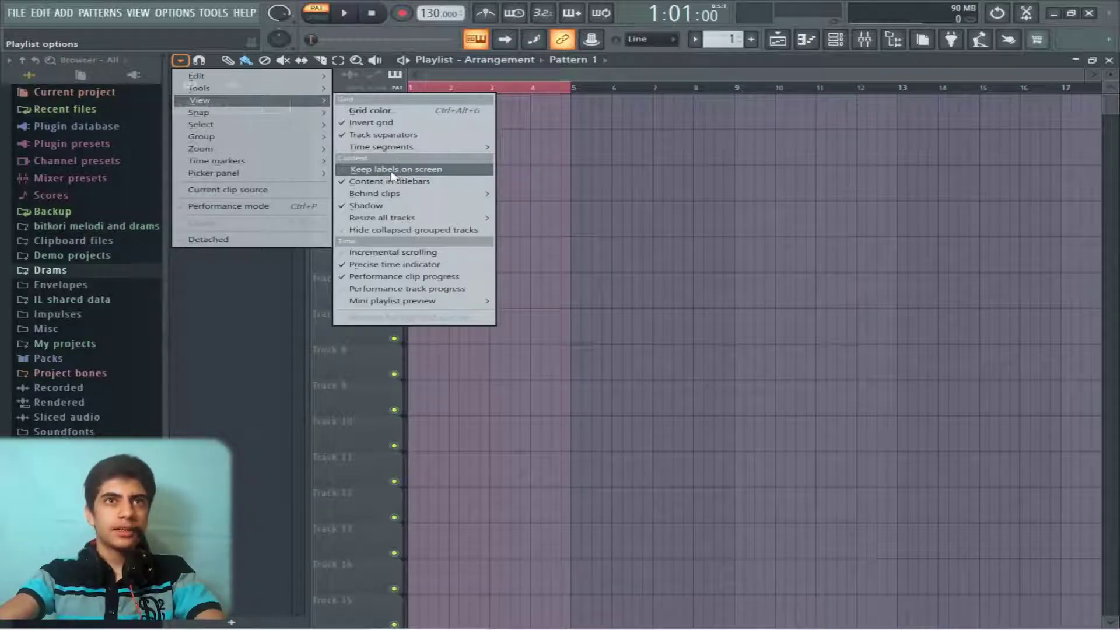
click(385, 169)
Place a Pattern 1 clip on Track 2 and move it to the start of bar 1.
click(180, 60)
mouse_move(365, 199)
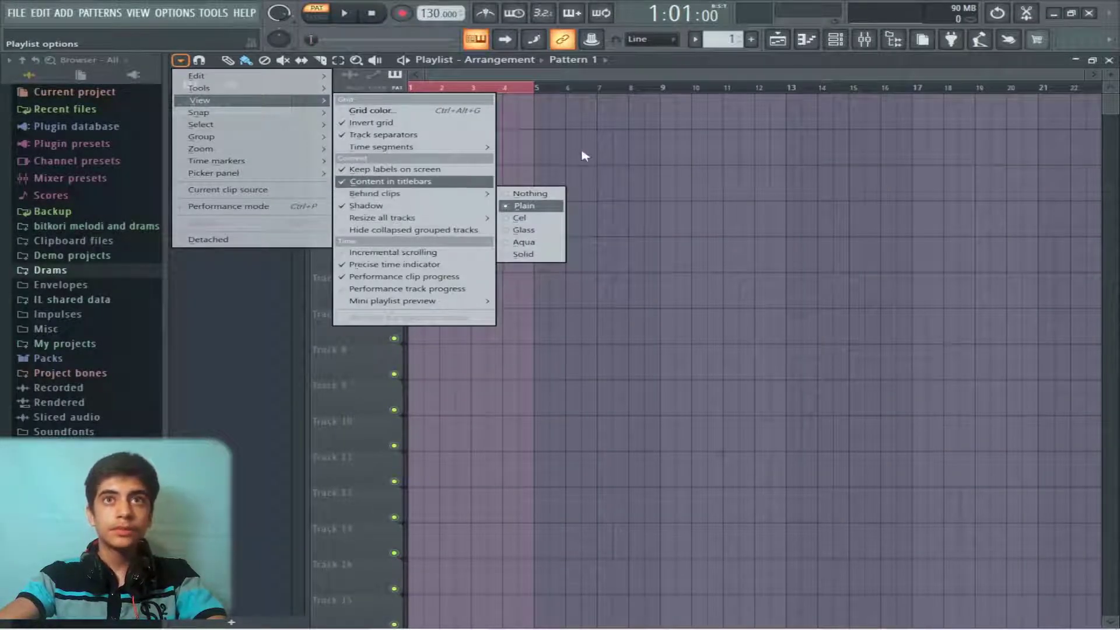
click(566, 156)
drag(572, 155, 372, 152)
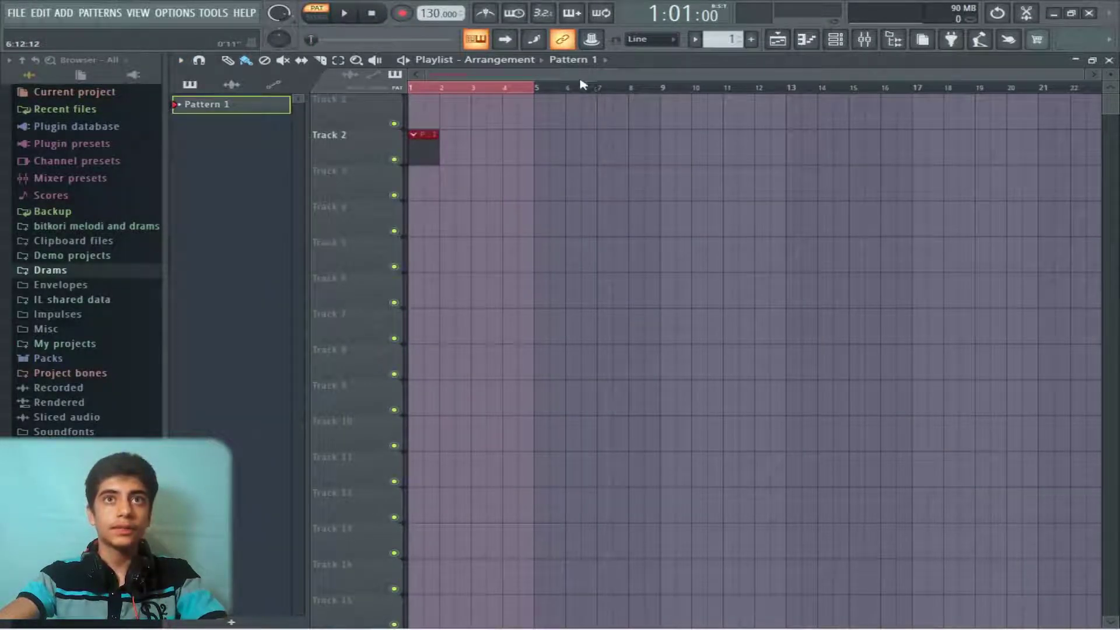
scroll(428, 187, up, 4)
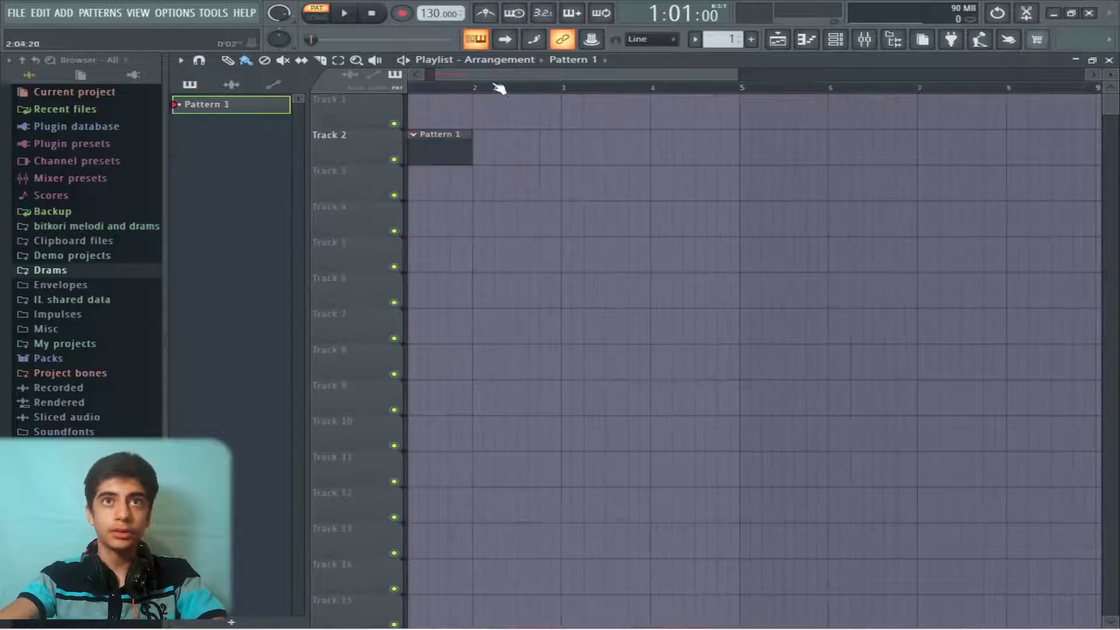
drag(495, 76, 373, 82)
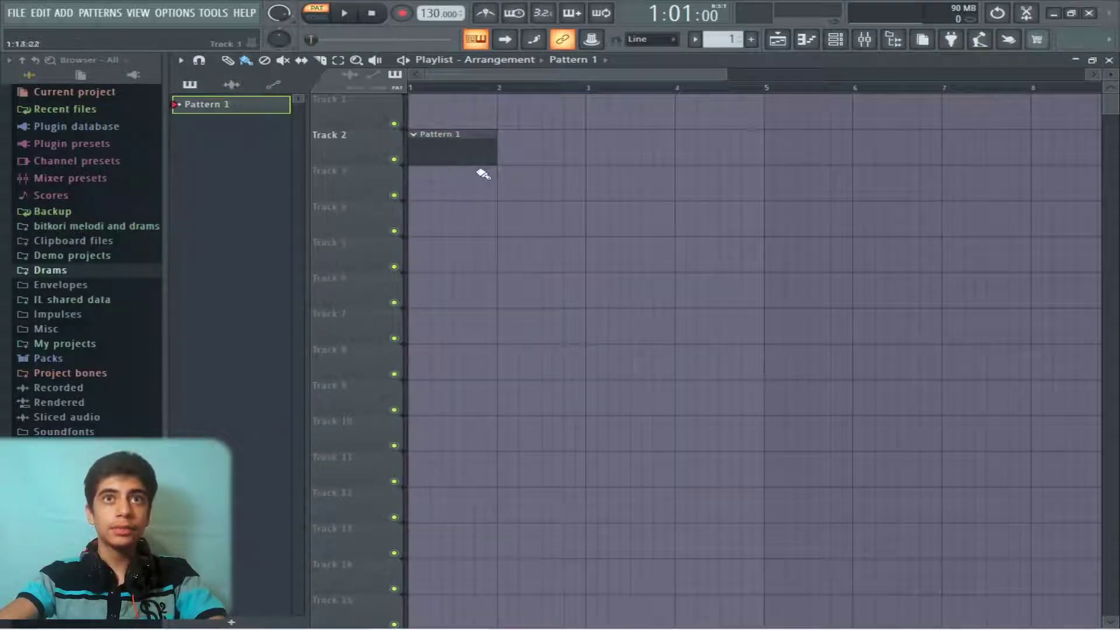
Set the playlist's Behind clips style to Aqua.
scroll(484, 167, up, 3)
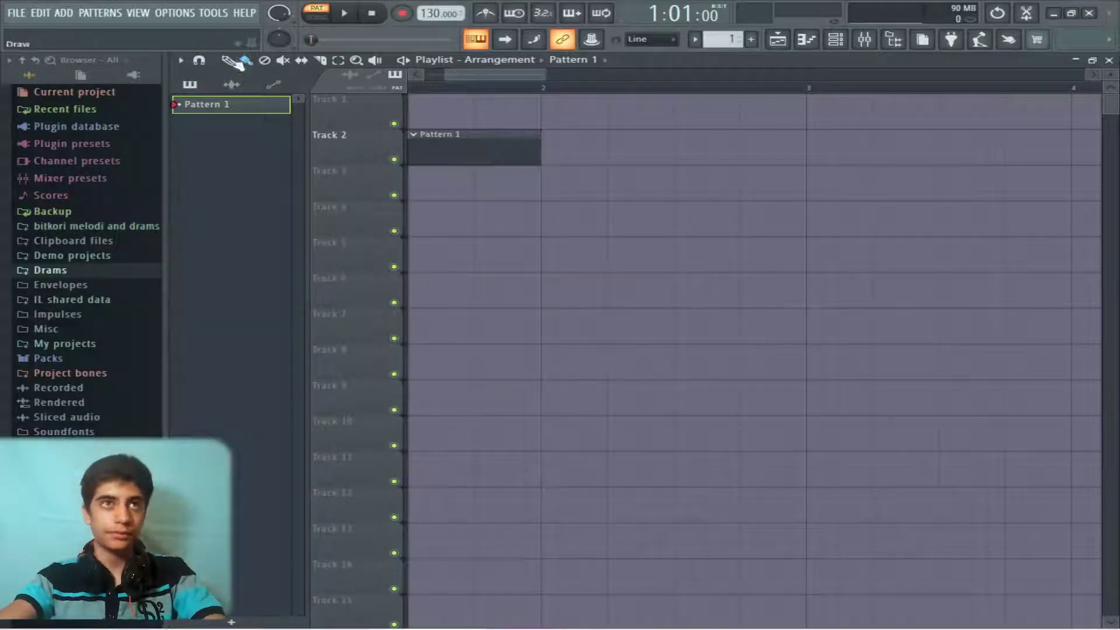
click(180, 60)
mouse_move(251, 101)
mouse_move(449, 195)
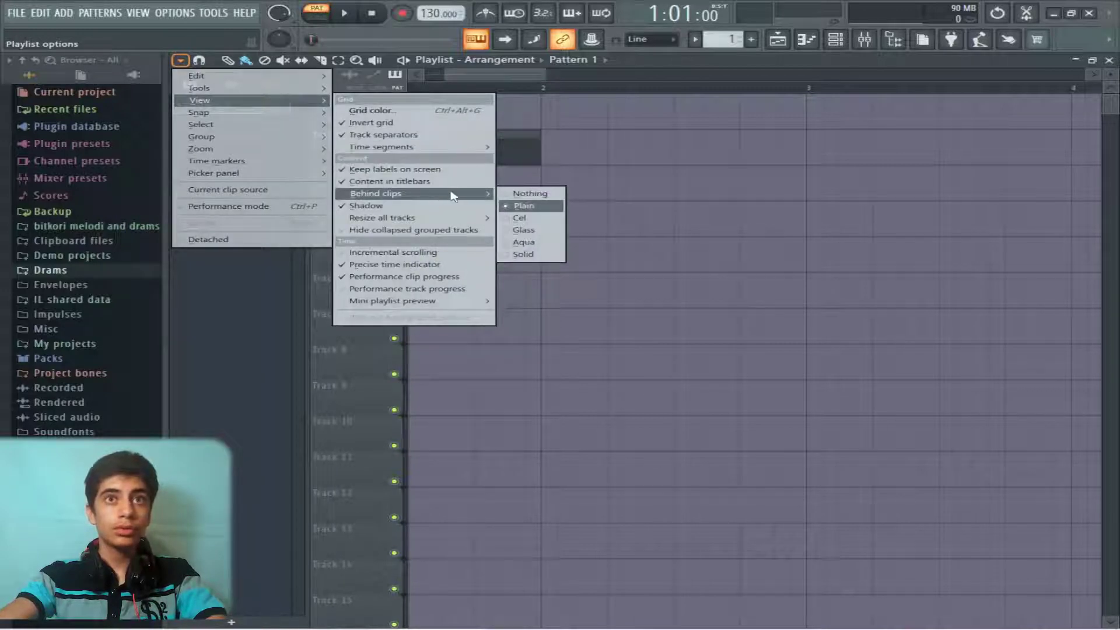
click(533, 244)
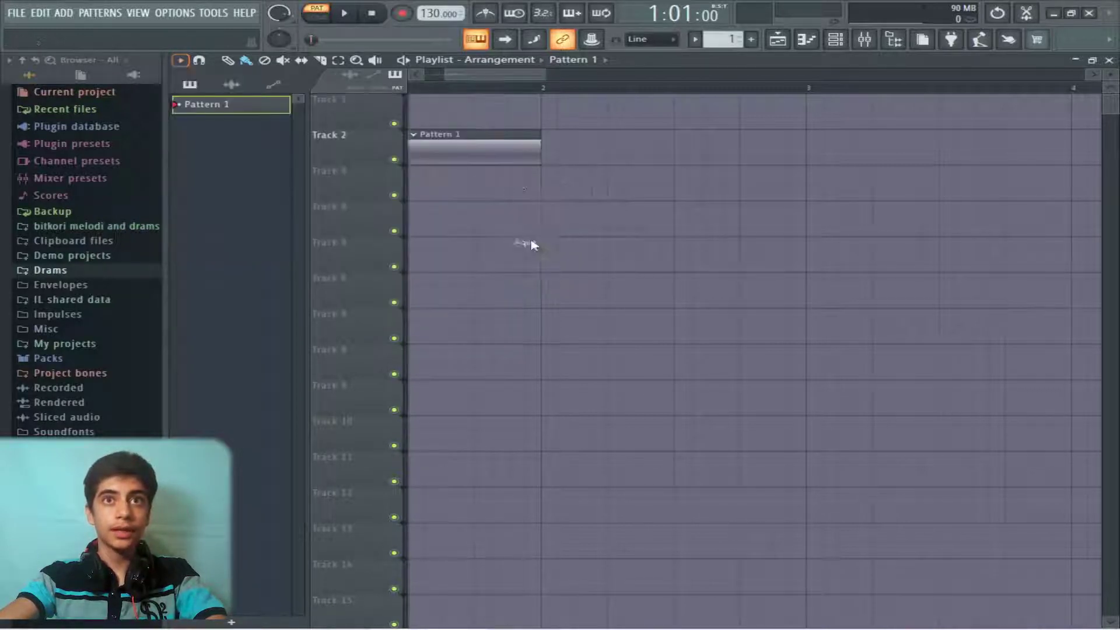
scroll(467, 168, up, 1)
scroll(470, 158, down, 2)
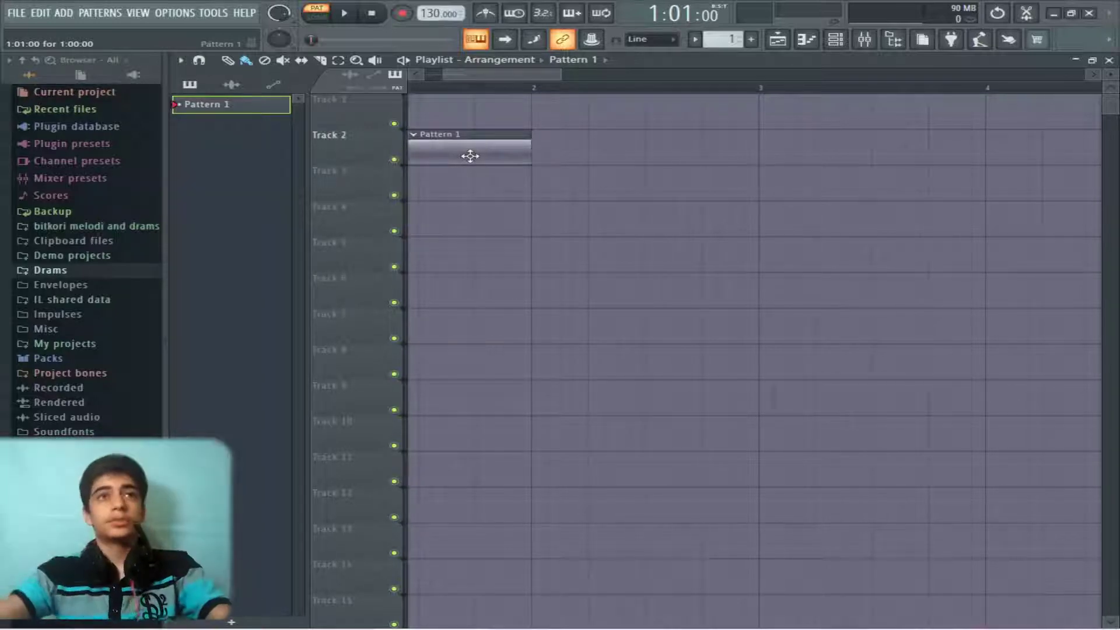
Set the playlist's Behind clips style to Nothing.
click(180, 60)
mouse_move(257, 100)
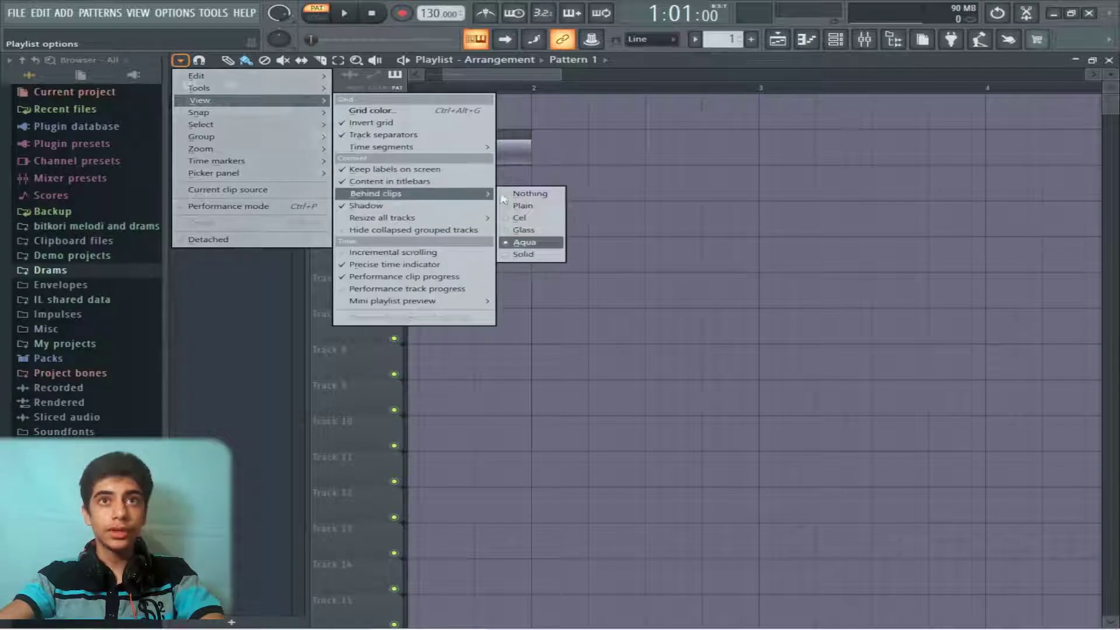
click(521, 195)
scroll(442, 167, up, 3)
scroll(487, 101, up, 3)
Place a Pattern 1 clip on Track 4 starting within bar 1, and turn off the playlist's Shadow option.
click(180, 61)
mouse_move(217, 114)
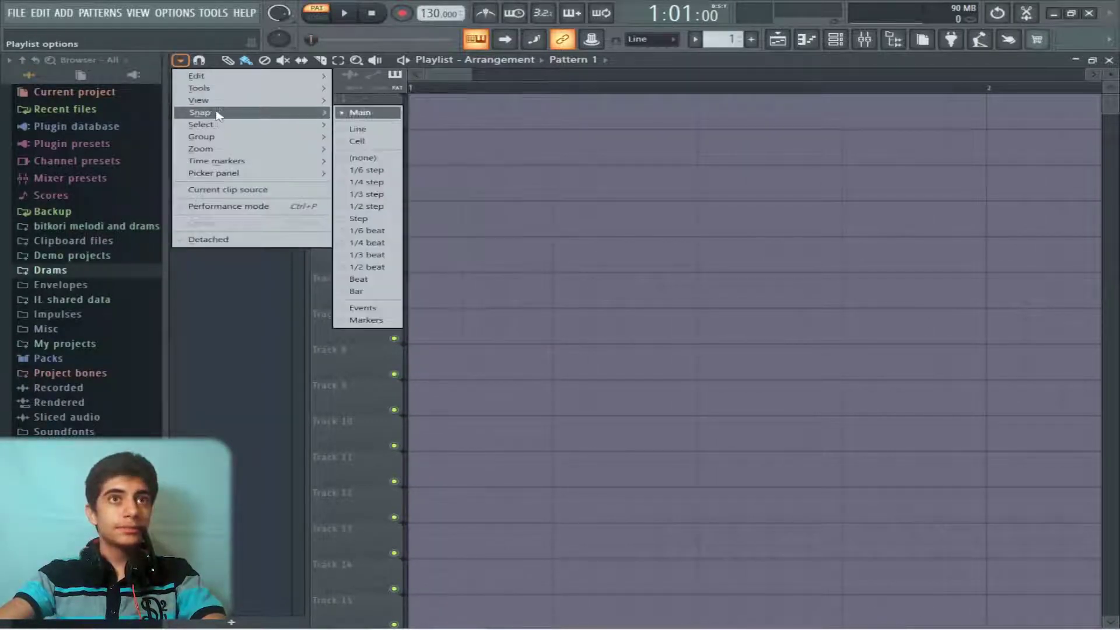
click(594, 226)
click(513, 207)
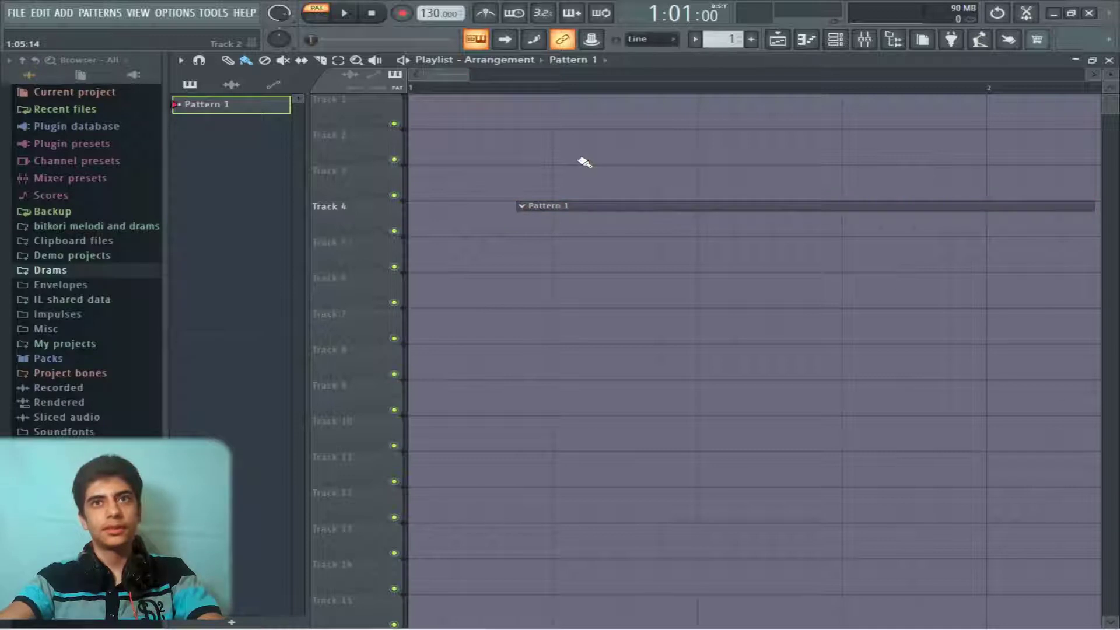
scroll(848, 195, right, 3)
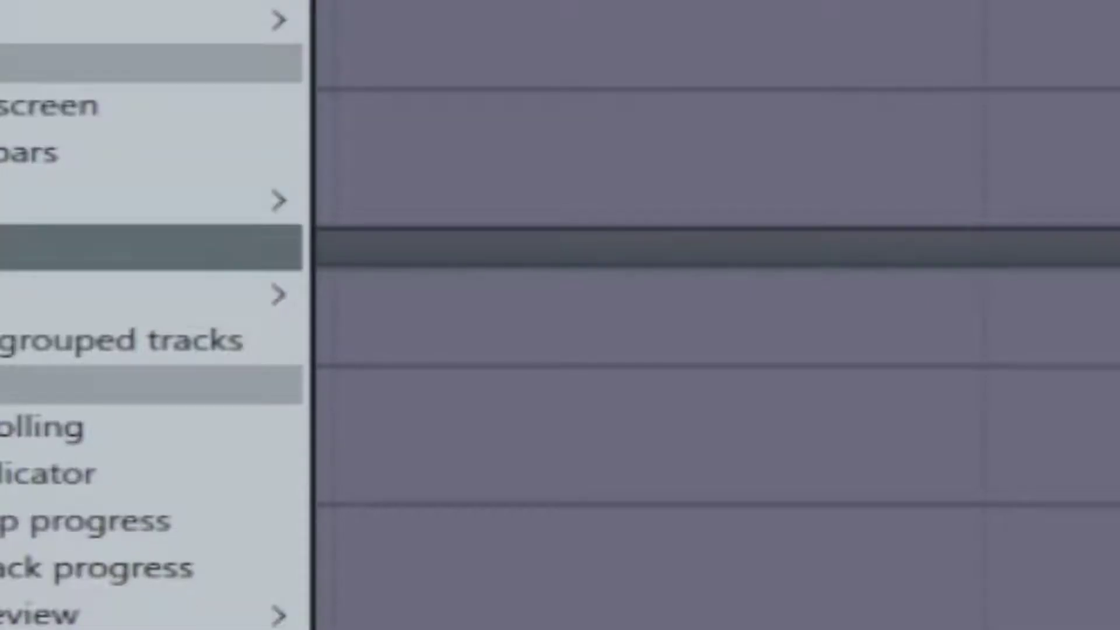
click(117, 247)
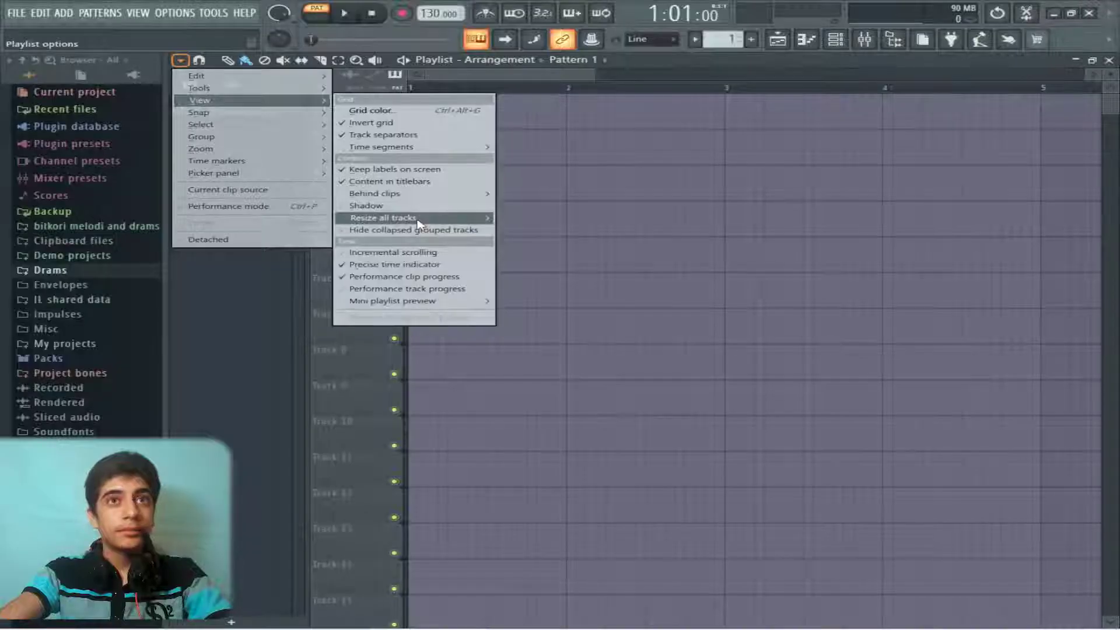
Resize all playlist tracks to 33%.
mouse_move(418, 223)
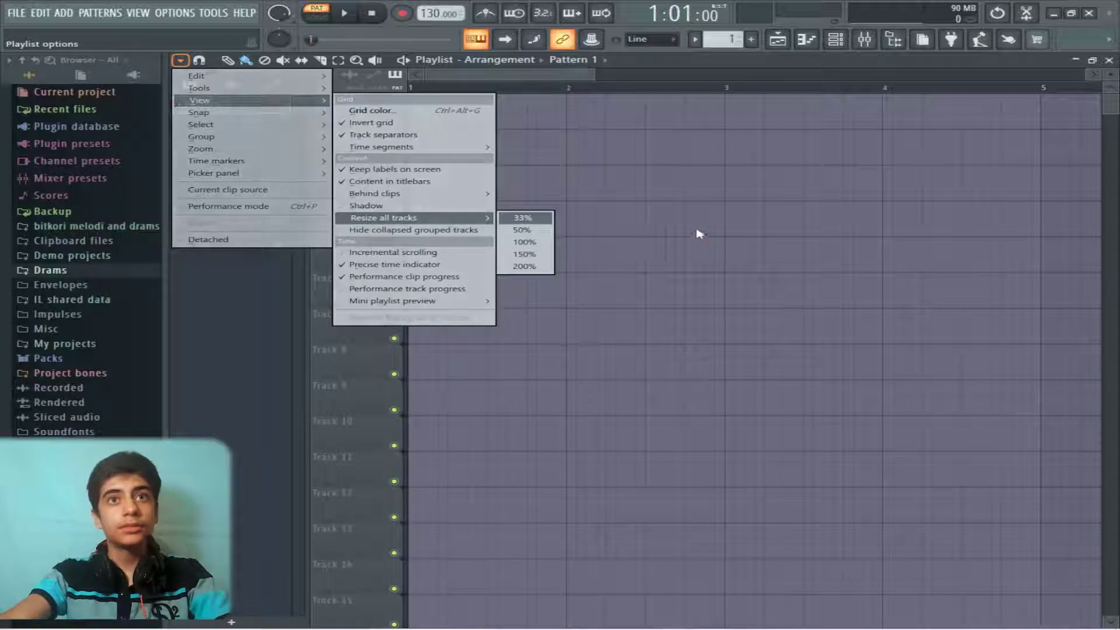
click(514, 218)
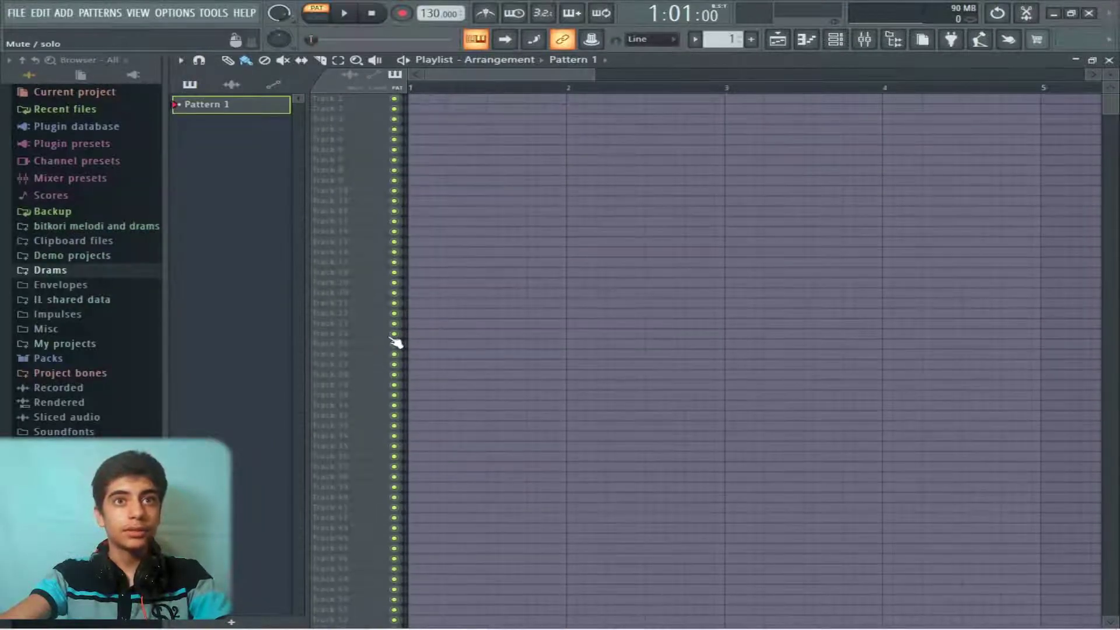
scroll(395, 339, up, 3)
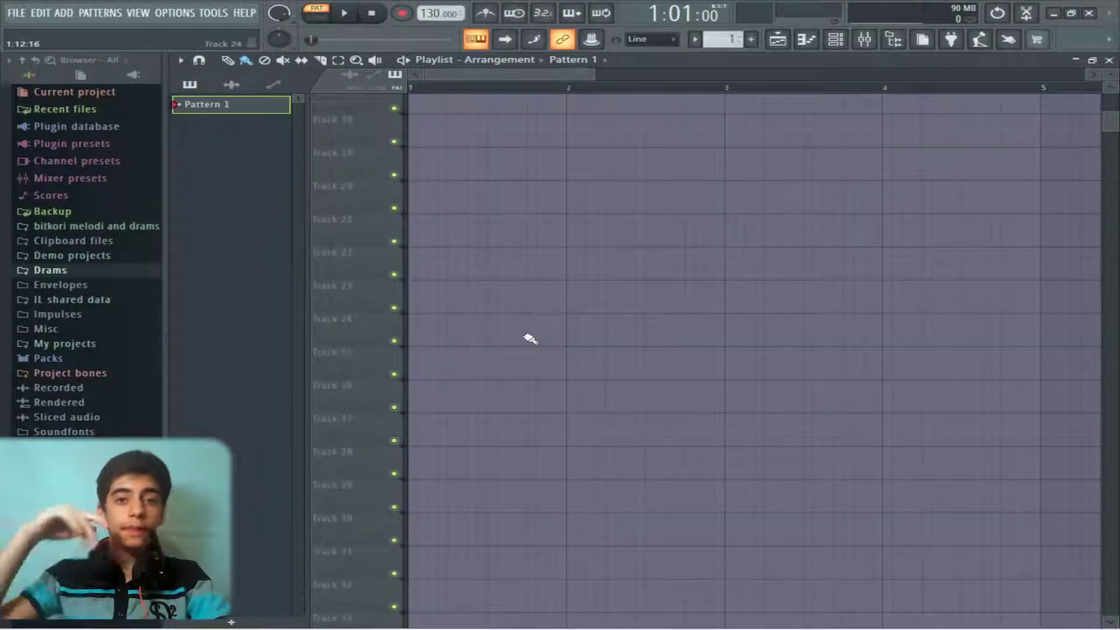
scroll(441, 300, down, 1)
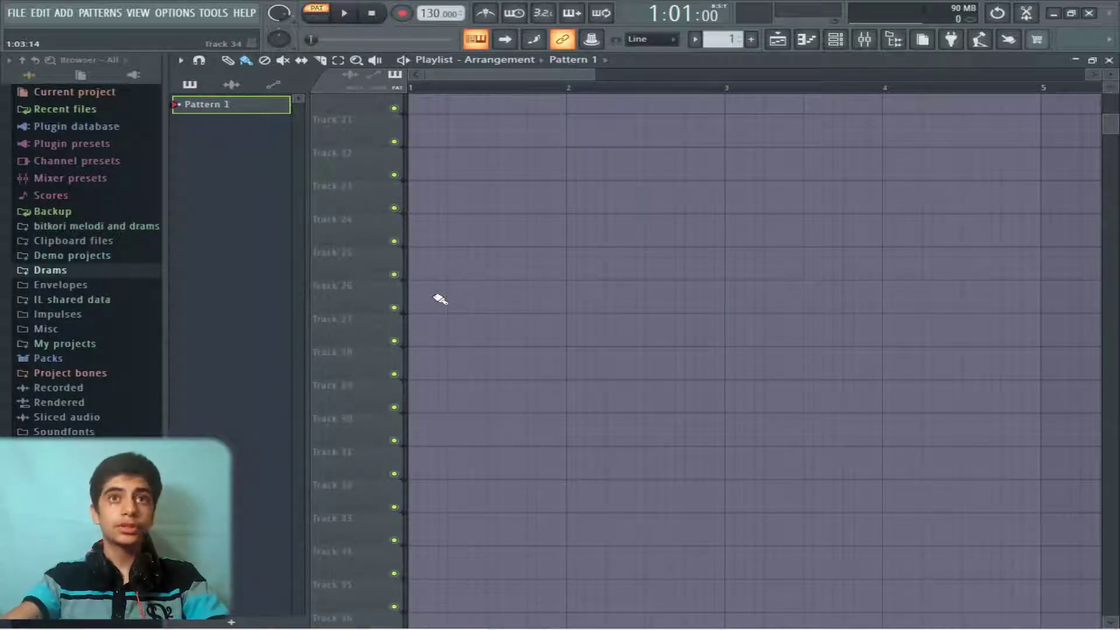
scroll(475, 290, down, 5)
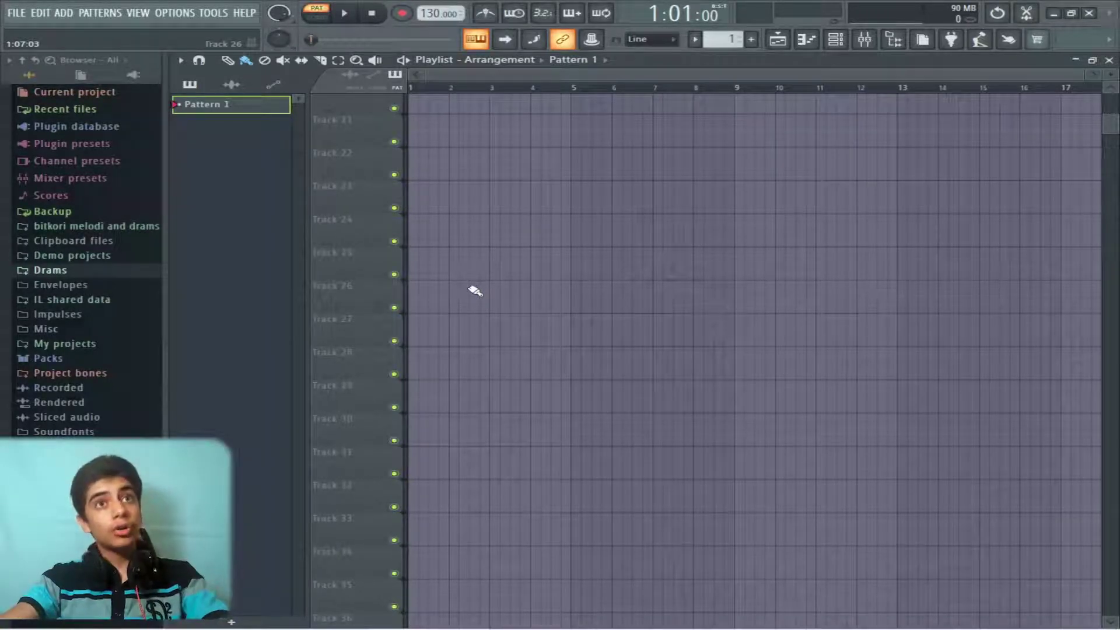
scroll(475, 290, down, 4)
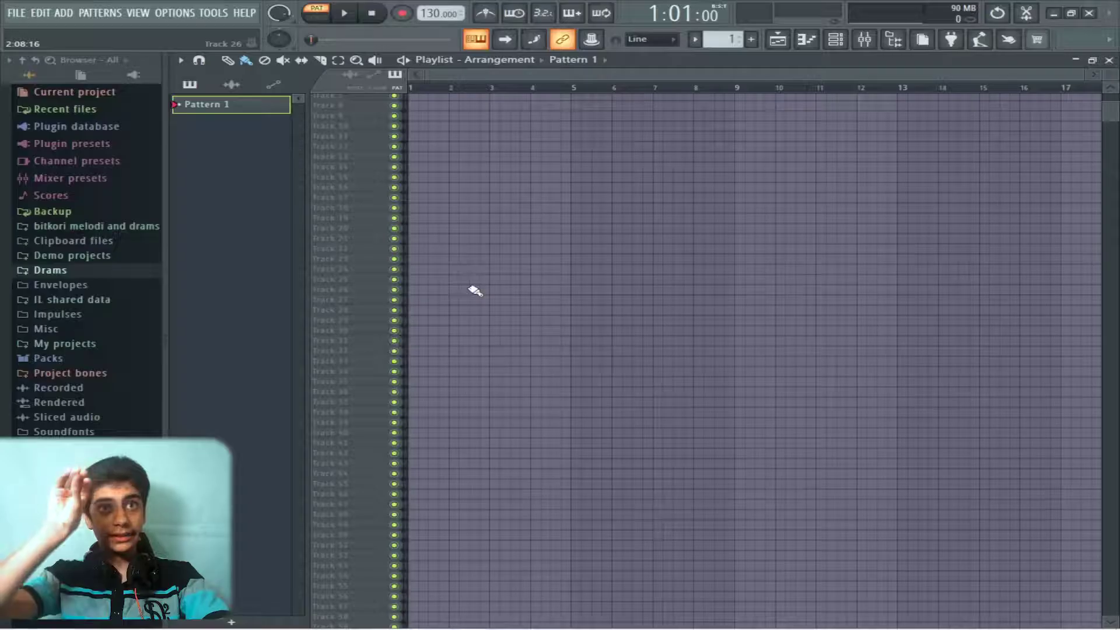
scroll(537, 340, up, 8)
scroll(537, 343, down, 3)
Resize all playlist tracks to 100%.
click(181, 61)
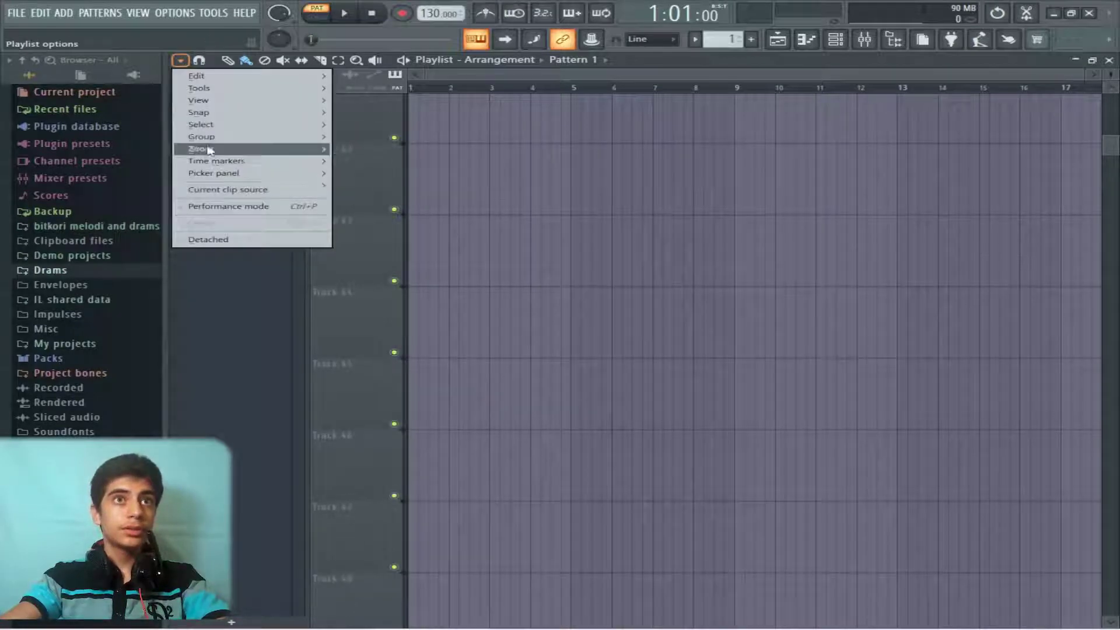
mouse_move(198, 101)
mouse_move(408, 218)
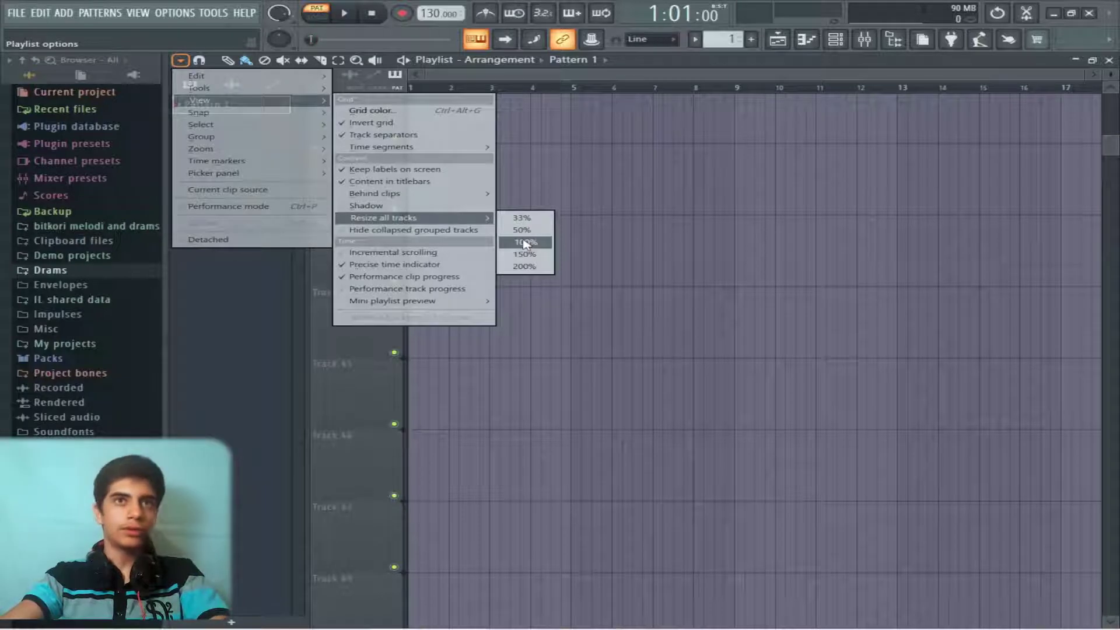
click(526, 243)
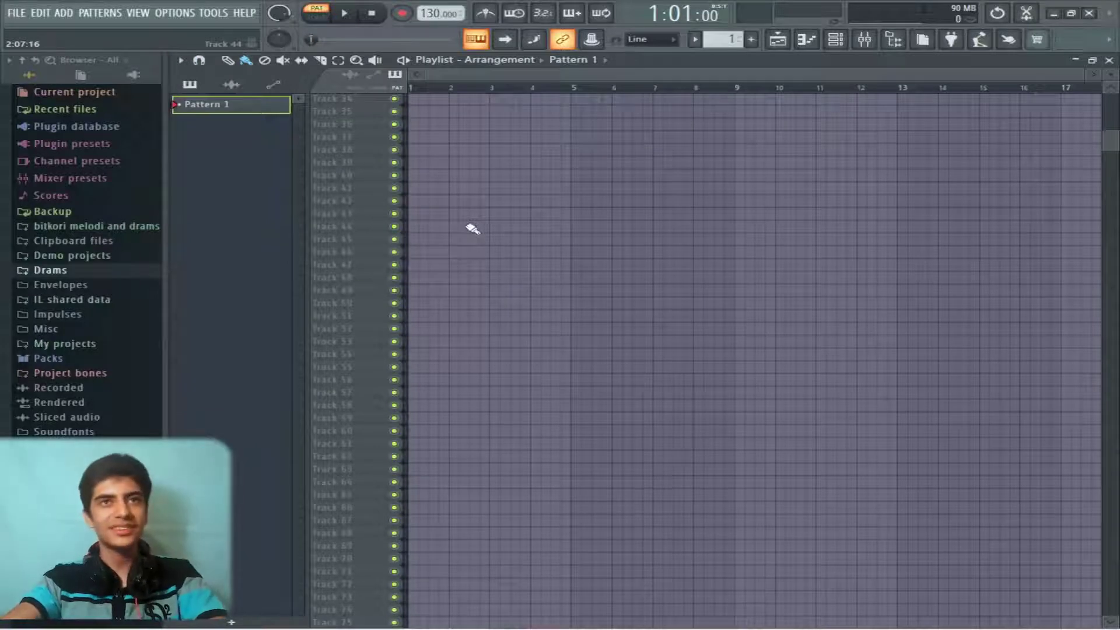
scroll(487, 254, up, 5)
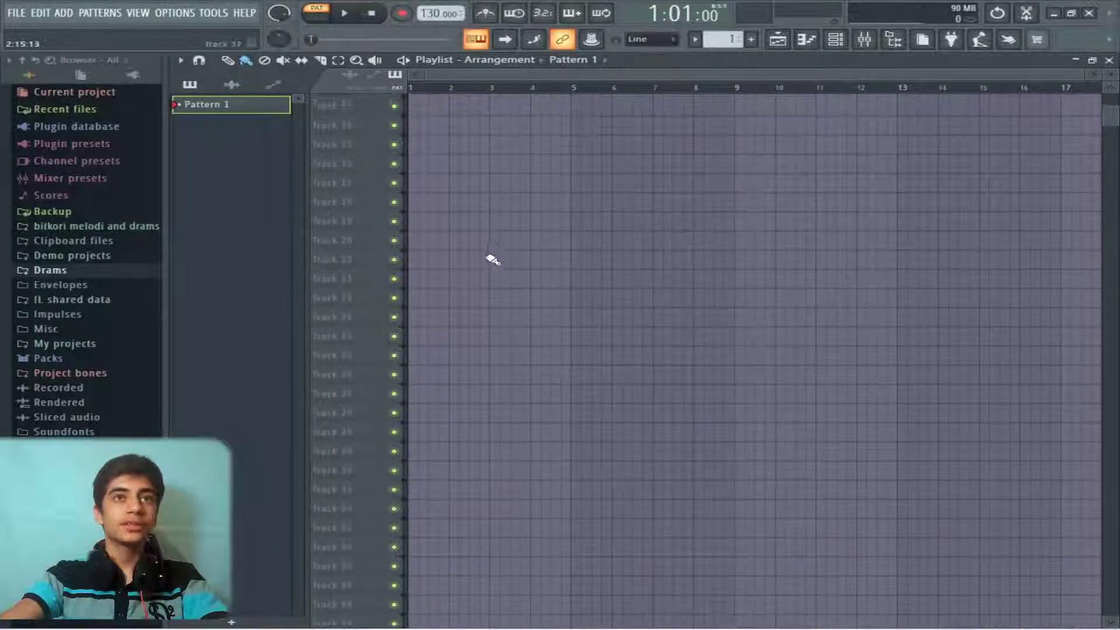
Turn on the playlist's Hide collapsed grouped tracks option.
click(180, 60)
mouse_move(199, 100)
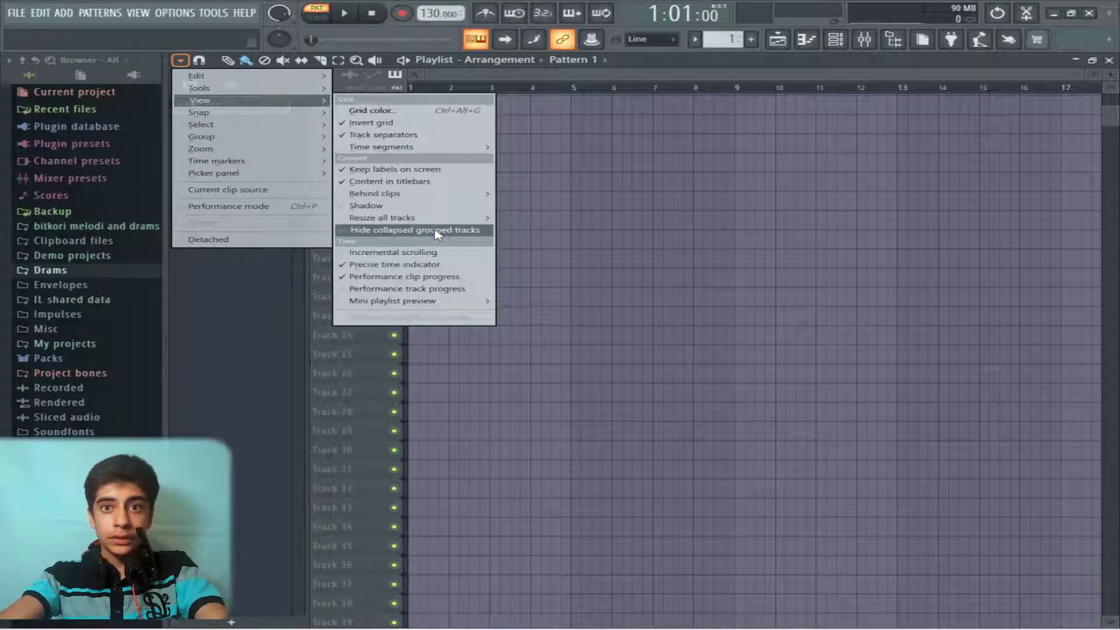
click(435, 230)
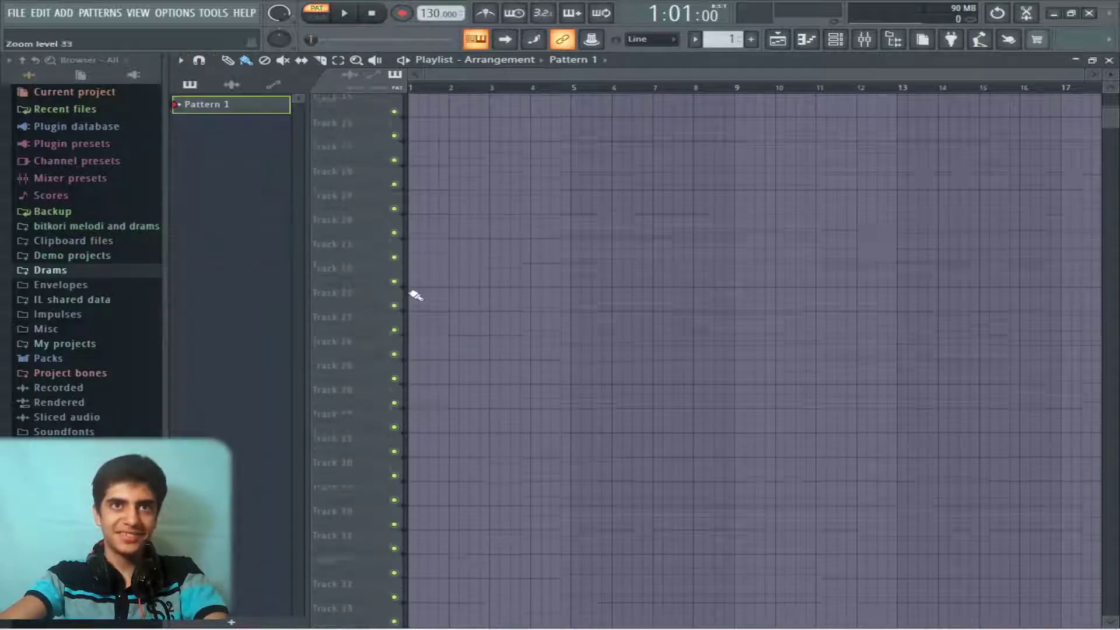
Place a Pattern 1 clip on Track 21 and move it to the start of bar 1.
click(432, 285)
scroll(450, 277, up, 3)
scroll(443, 284, up, 1)
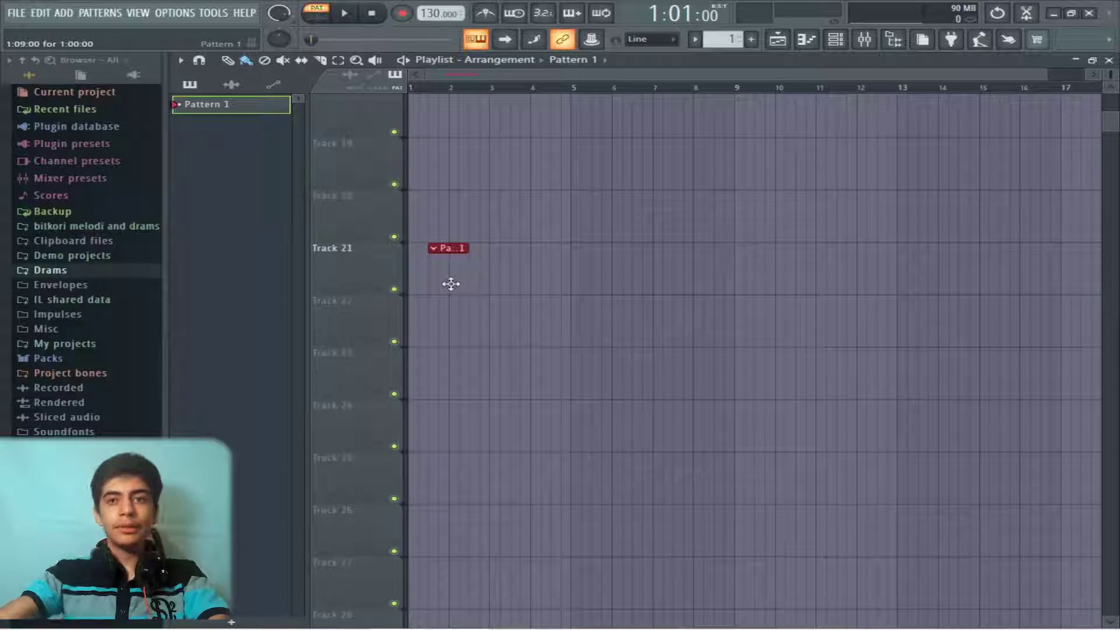
scroll(456, 315, up, 5)
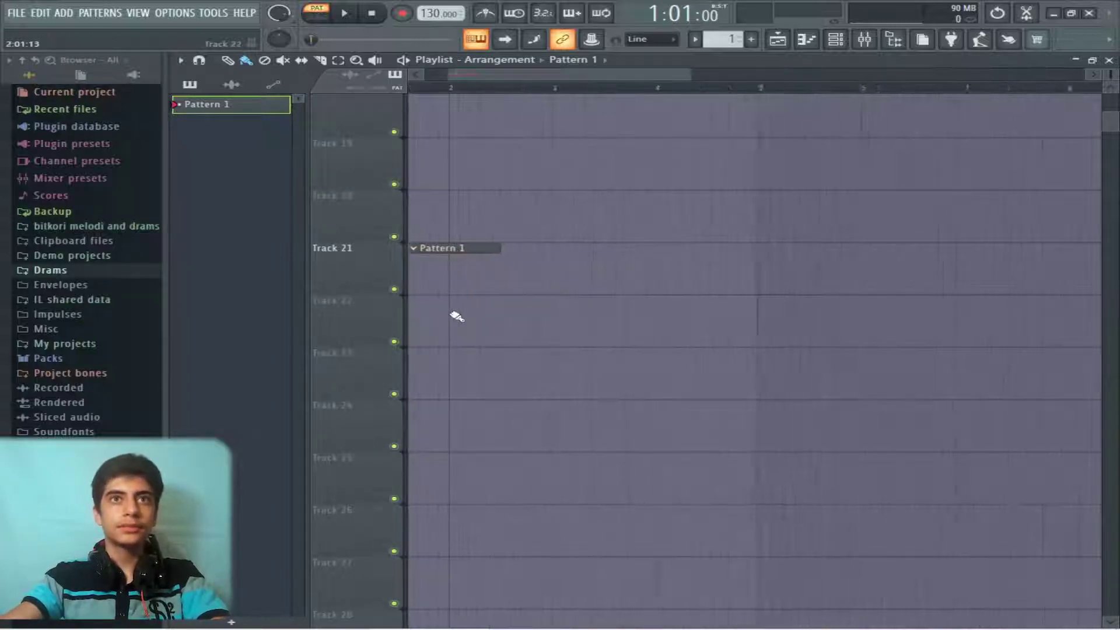
drag(511, 74, 210, 98)
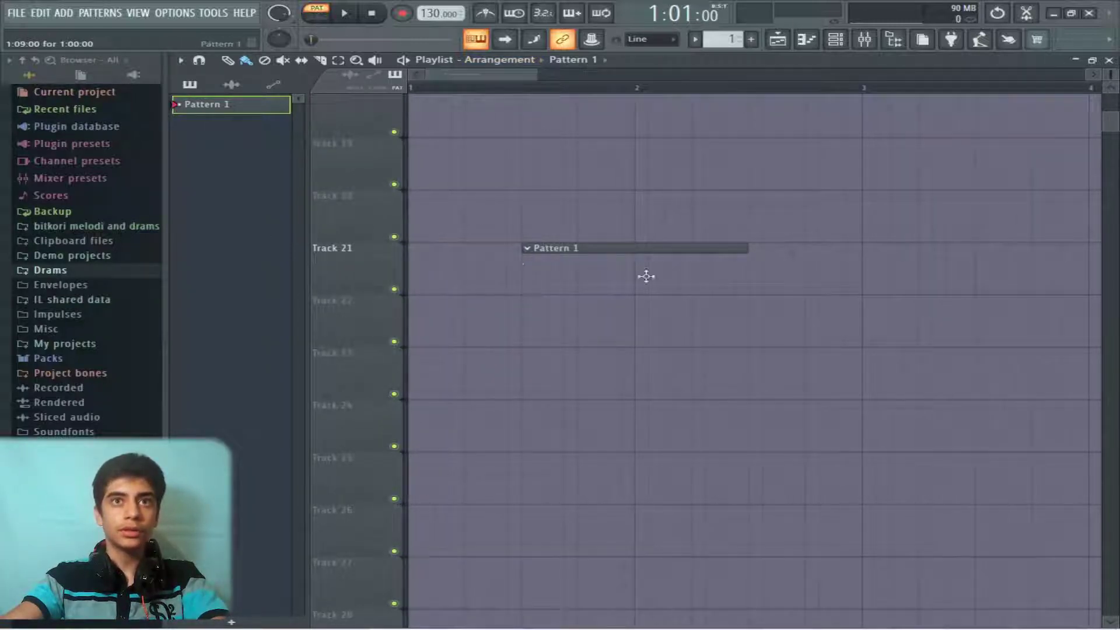
drag(646, 275, 502, 282)
Group Track 22 with Track 21 above it and collapse the group.
right_click(366, 242)
right_click(348, 296)
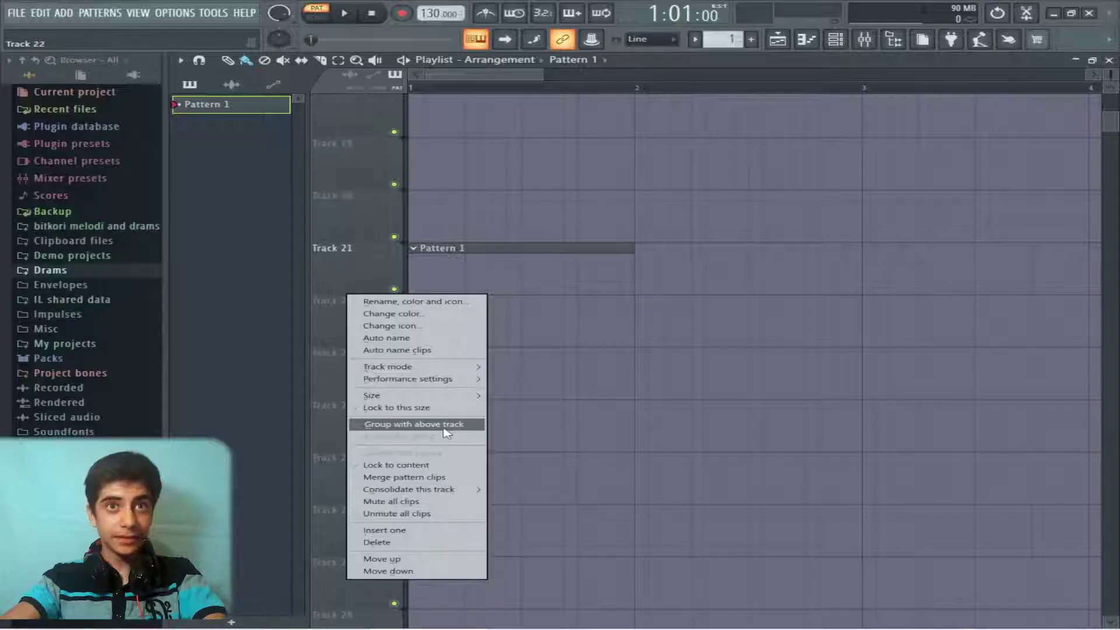
click(408, 424)
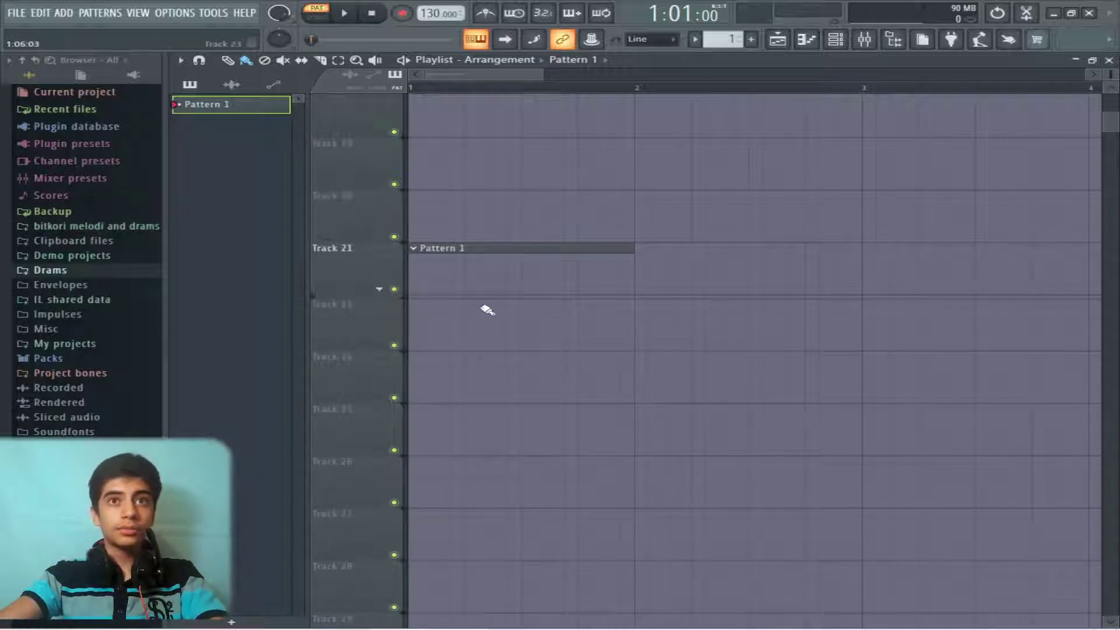
Turn on the Hide collapsed grouped tracks option for the playlist and accept hiding the collapsed tracks.
scroll(469, 304, up, 3)
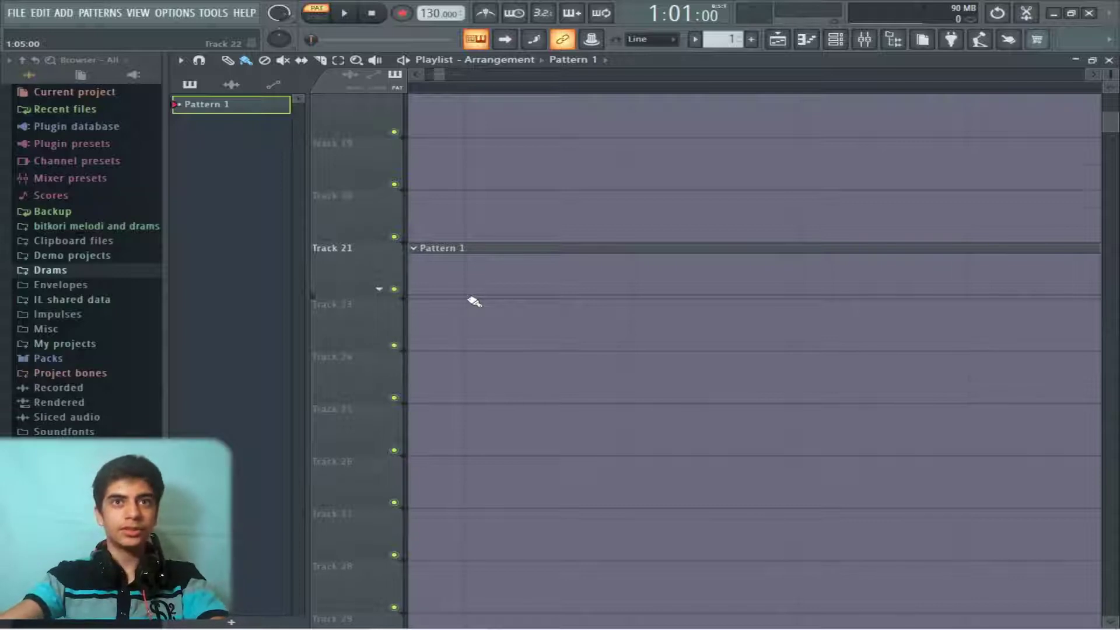
scroll(475, 335, down, 4)
scroll(478, 332, down, 3)
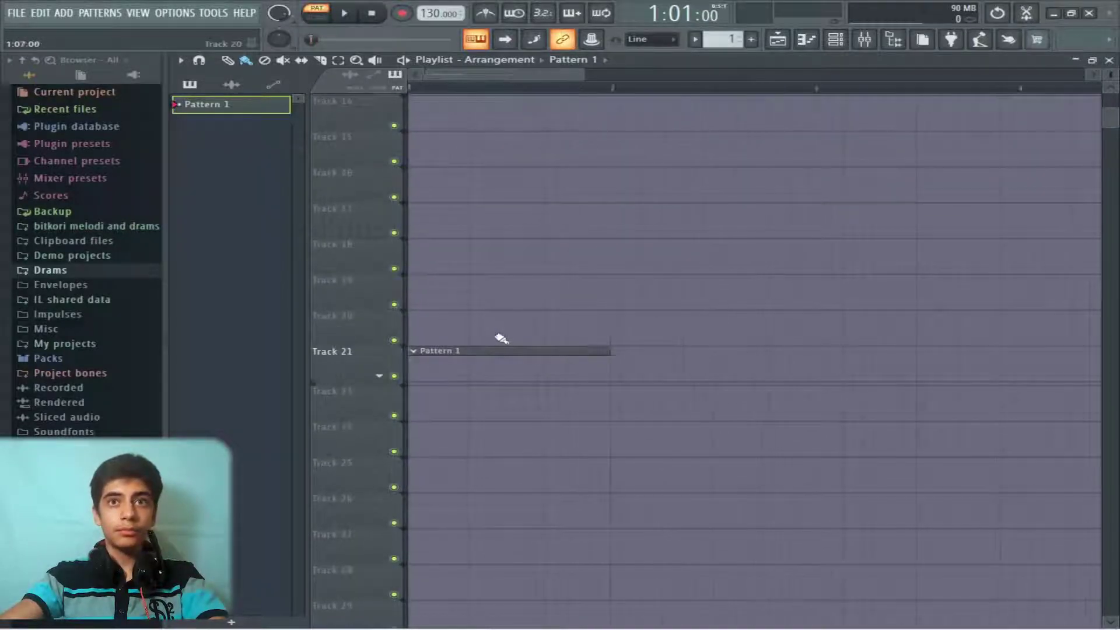
click(180, 60)
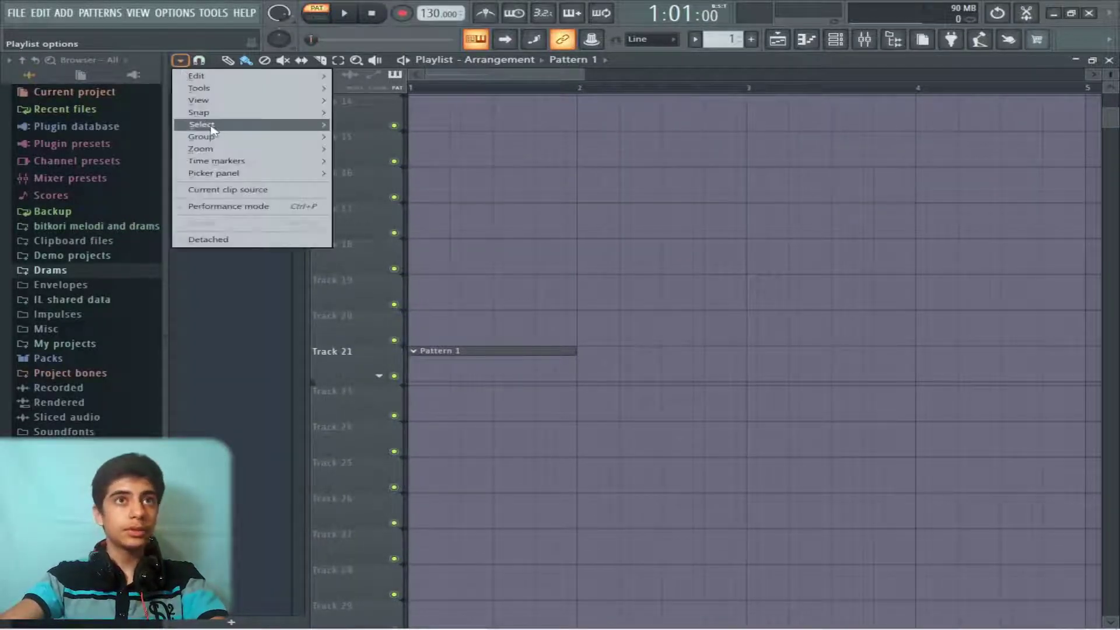
mouse_move(236, 100)
click(407, 231)
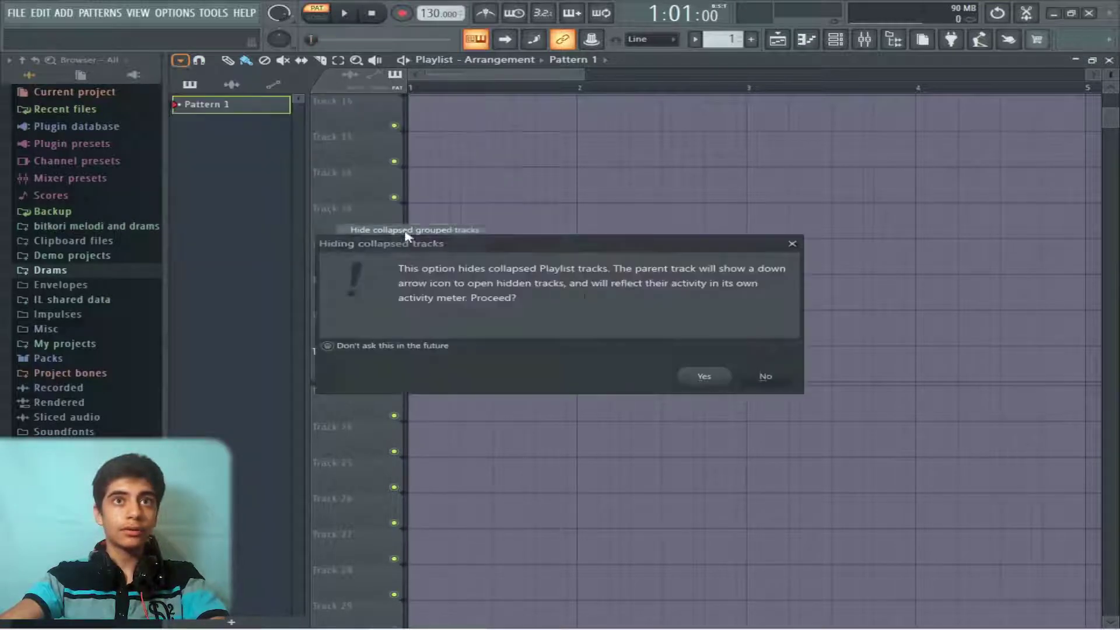
drag(581, 251, 680, 218)
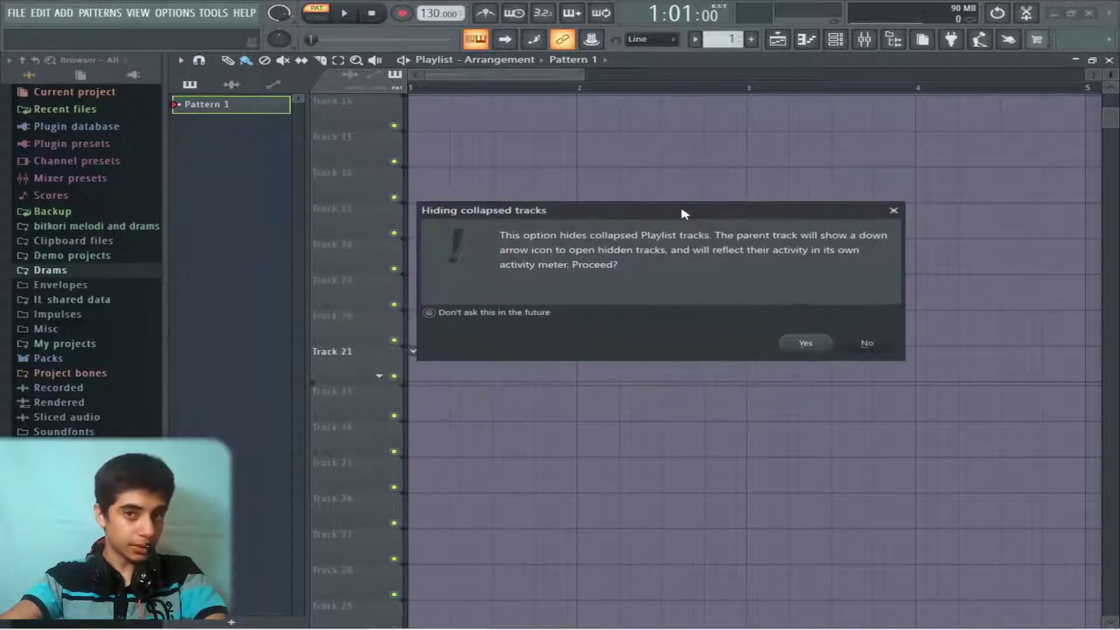
click(828, 345)
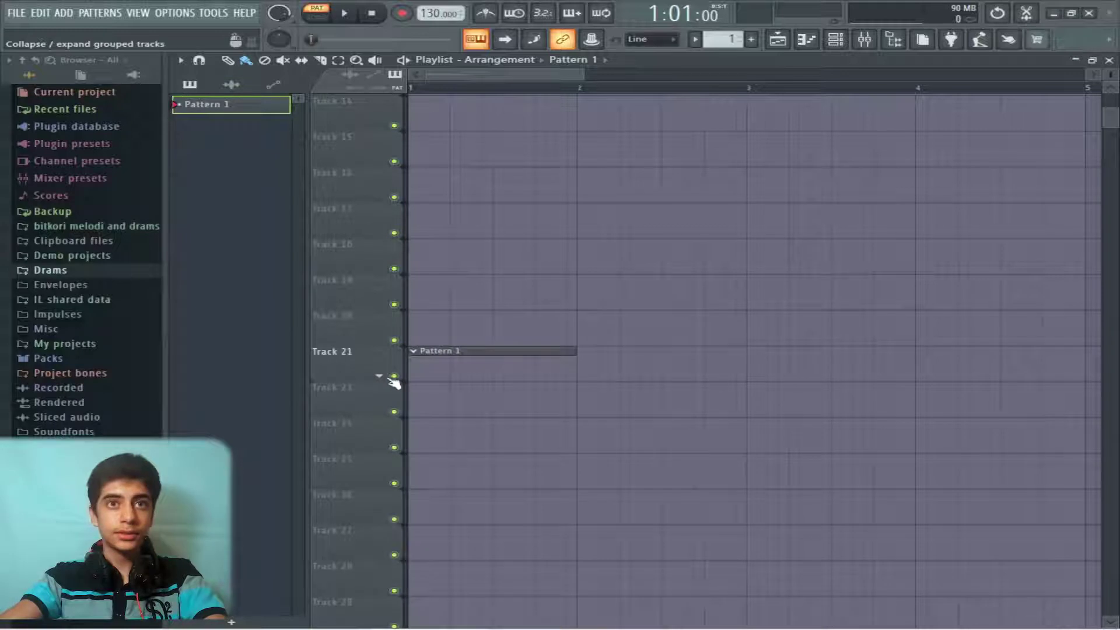
scroll(527, 390, up, 4)
scroll(555, 392, down, 5)
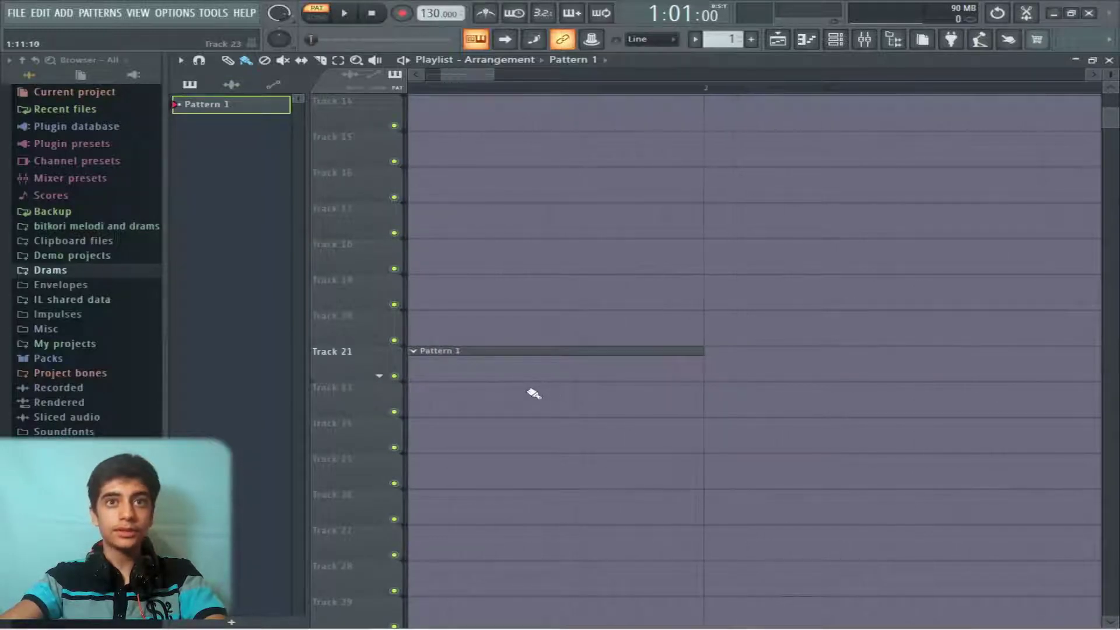
Turn off the playlist's Hide collapsed grouped tracks option.
click(180, 60)
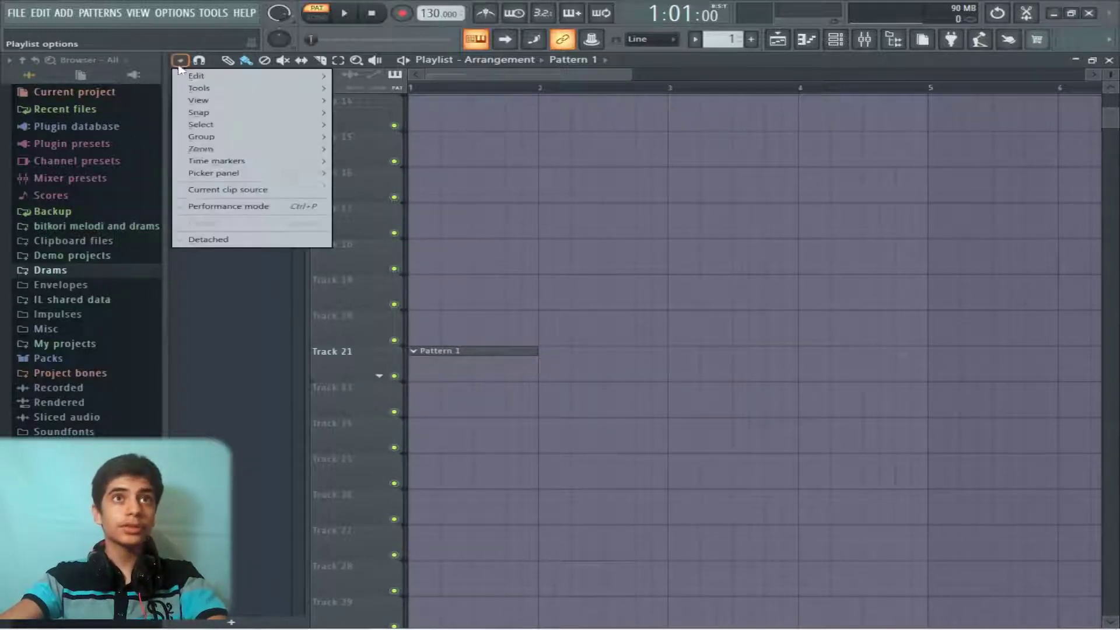
mouse_move(202, 101)
click(407, 230)
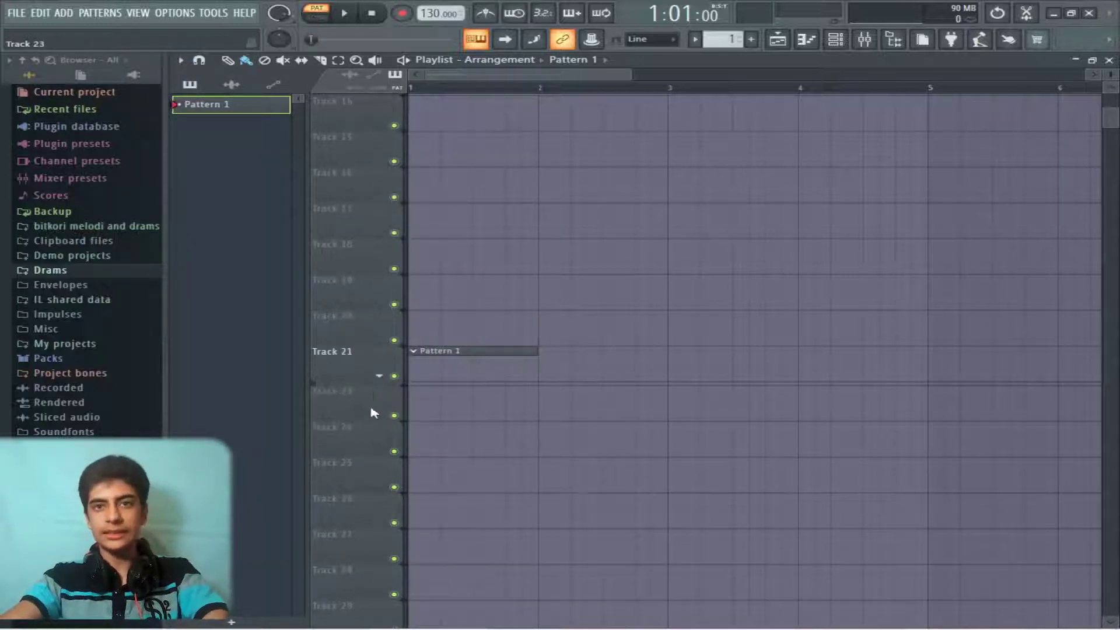
scroll(401, 380, down, 4)
scroll(402, 380, up, 4)
scroll(385, 430, up, 2)
scroll(368, 375, up, 3)
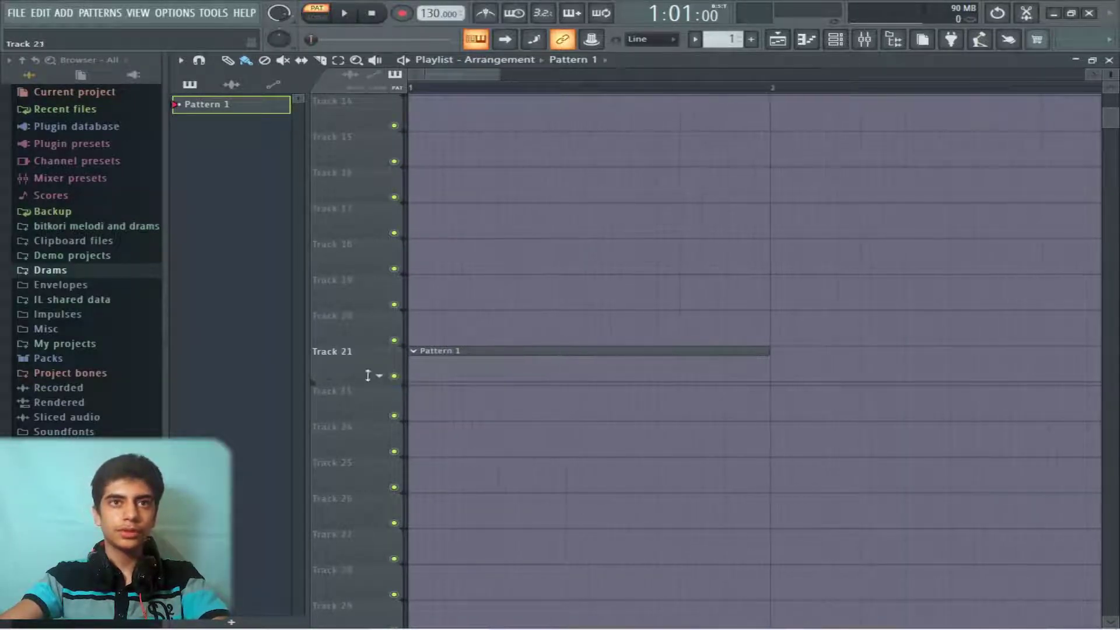
Turn on the playlist's Incremental scrolling option.
click(180, 60)
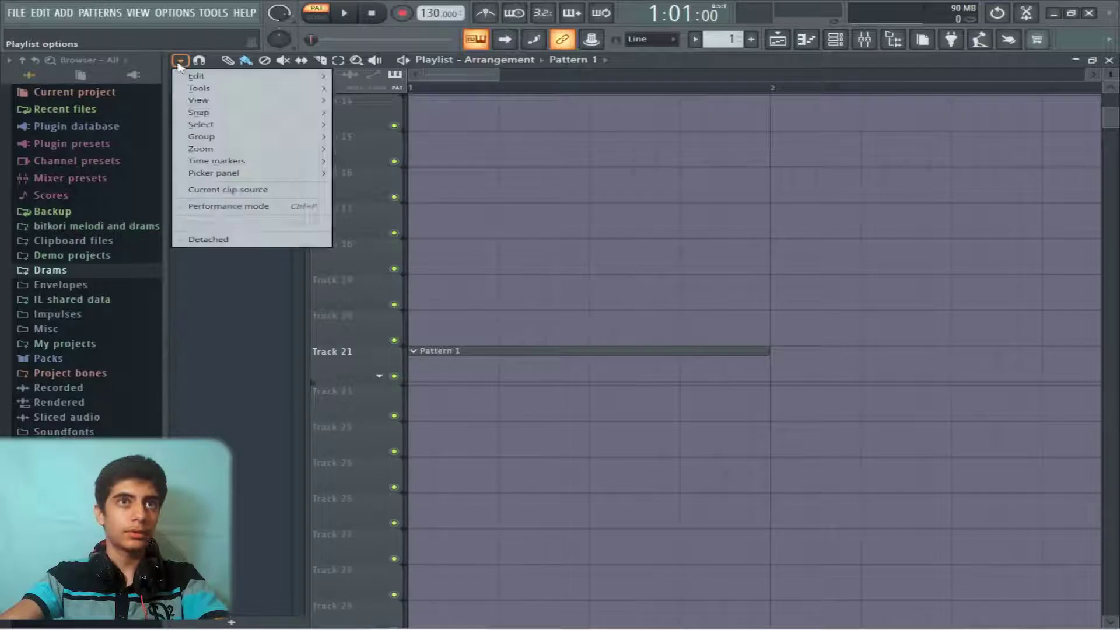
mouse_move(201, 101)
click(397, 255)
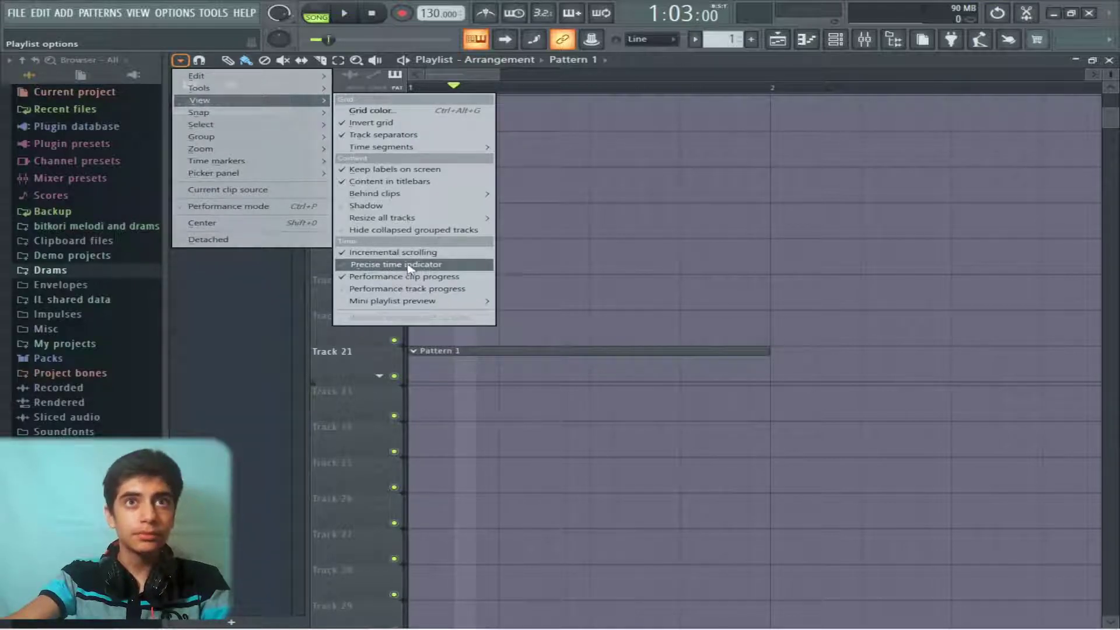
Shift the song position along the timeline, return it to the start of bar 1 and briefly play the song.
click(459, 88)
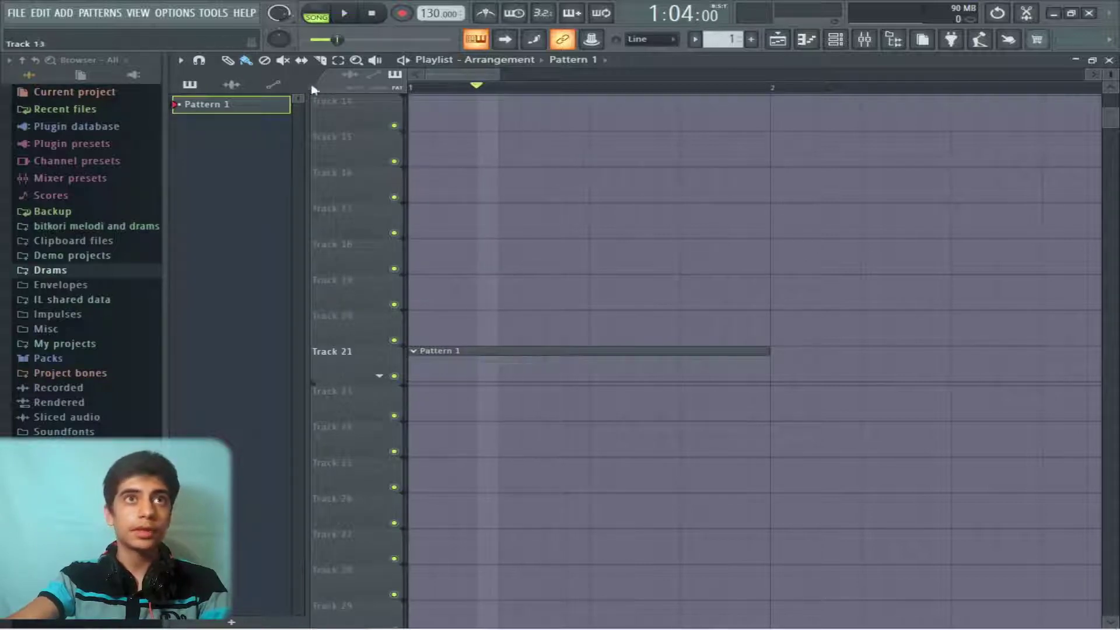
mouse_move(485, 90)
mouse_down()
mouse_move(520, 93)
mouse_move(411, 92)
mouse_move(430, 90)
mouse_move(419, 100)
mouse_up()
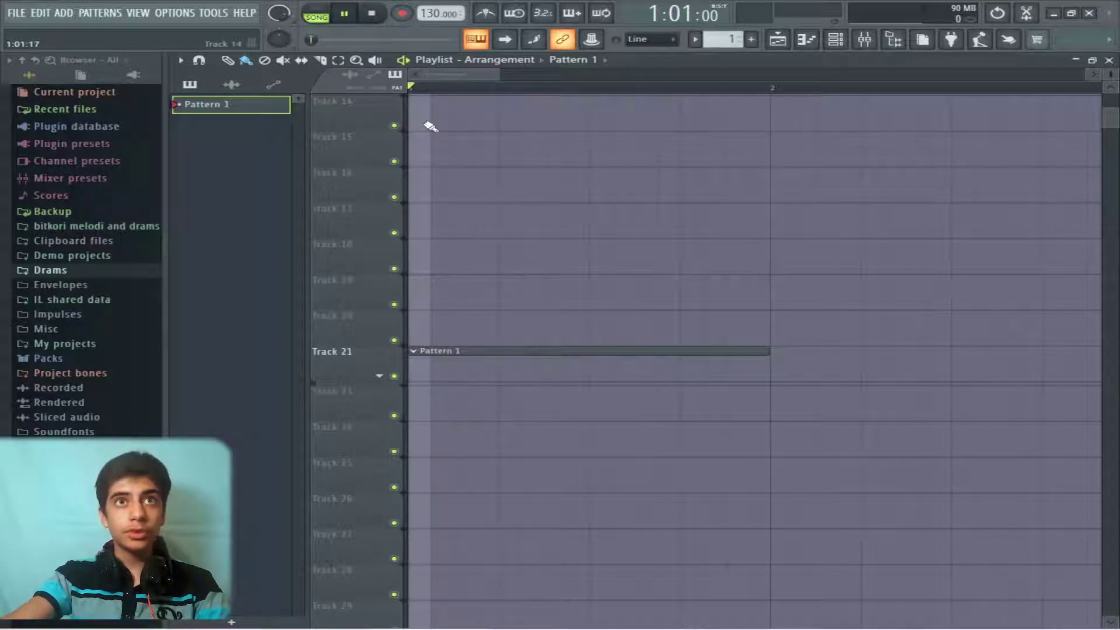
key(space)
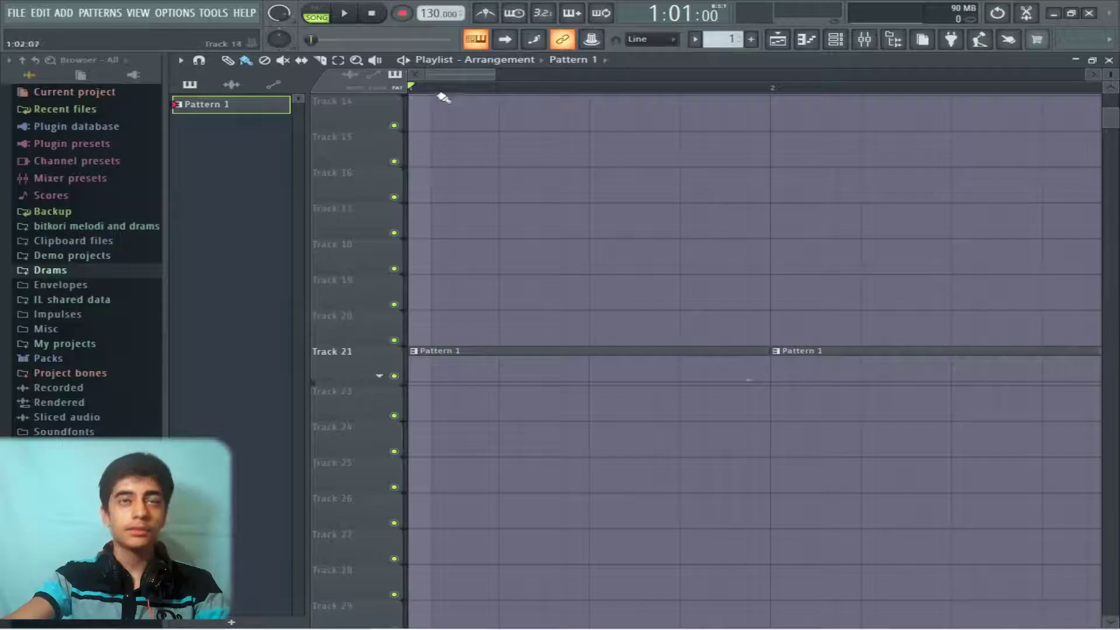
mouse_move(420, 91)
mouse_down()
mouse_move(748, 117)
mouse_move(422, 126)
mouse_move(411, 111)
mouse_up()
Turn on the playlist's Precise time indicator option and move the song position to 1:06:00.
click(181, 60)
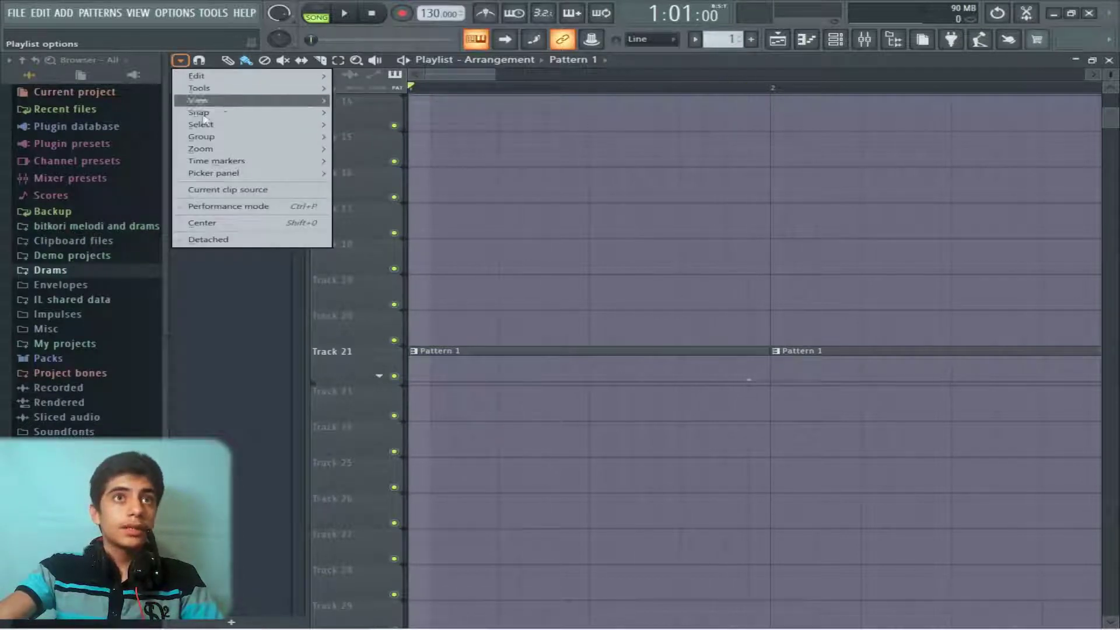
mouse_move(201, 100)
click(402, 266)
drag(445, 93, 519, 111)
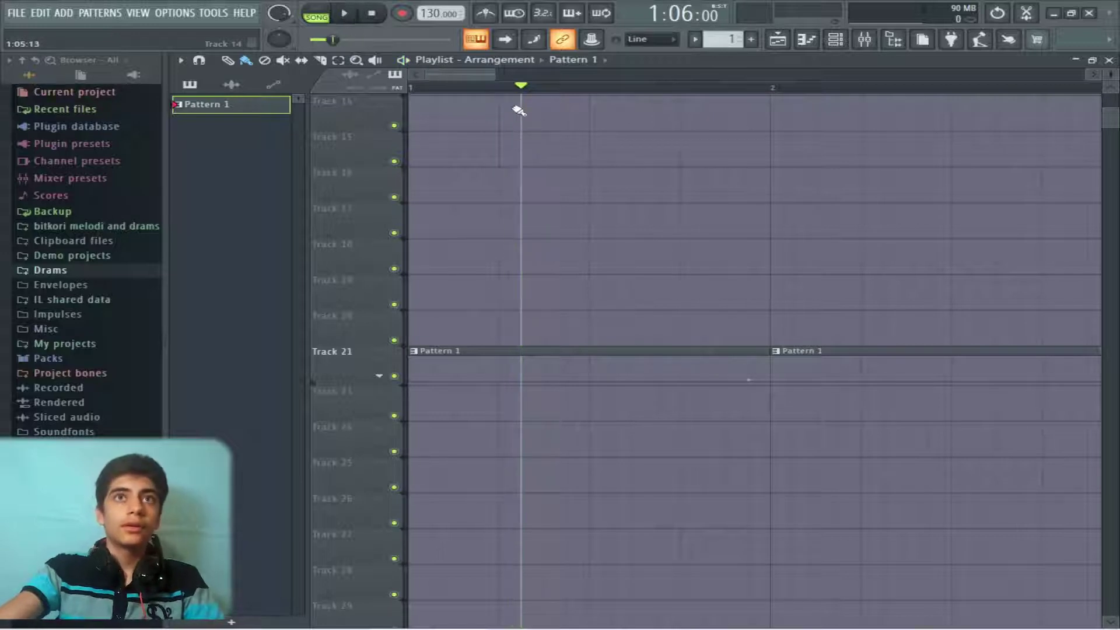
Turn off the playlist's Performance clip progress option and move the song position to 1:03:00.
click(180, 60)
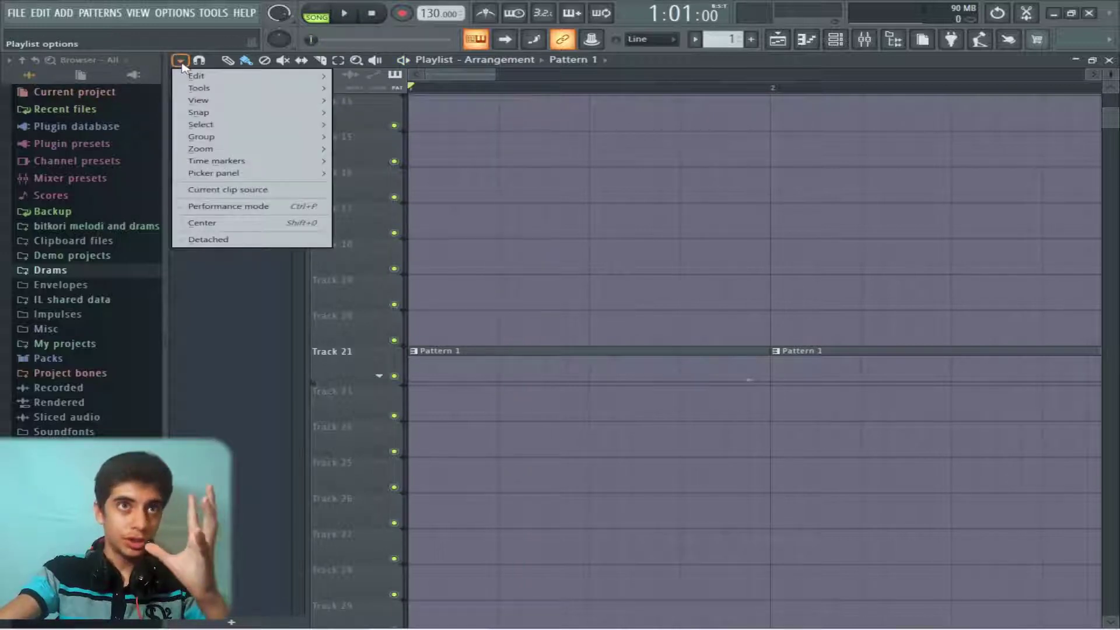
mouse_move(262, 100)
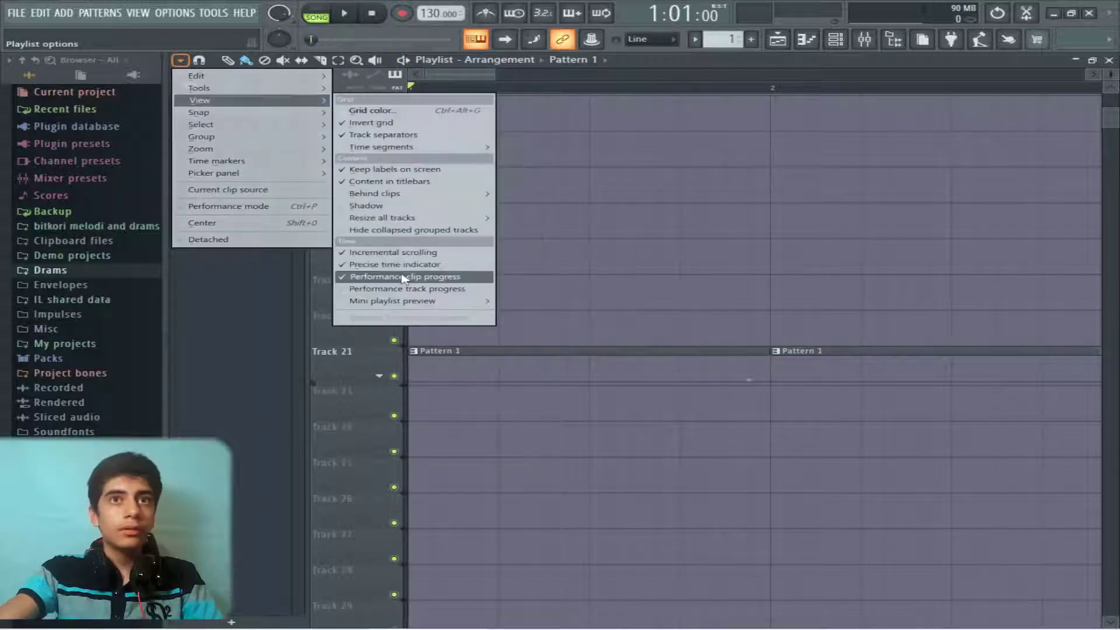
click(405, 277)
drag(478, 87, 453, 87)
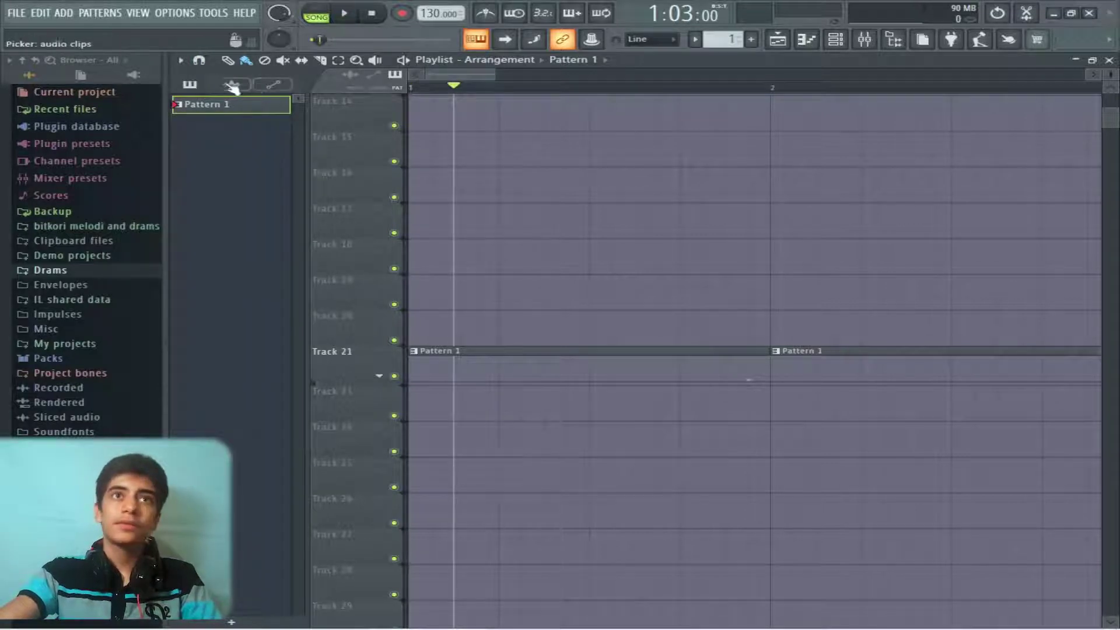
Examine the Mini playlist preview options and the preview strip above the timeline.
click(180, 60)
mouse_move(222, 103)
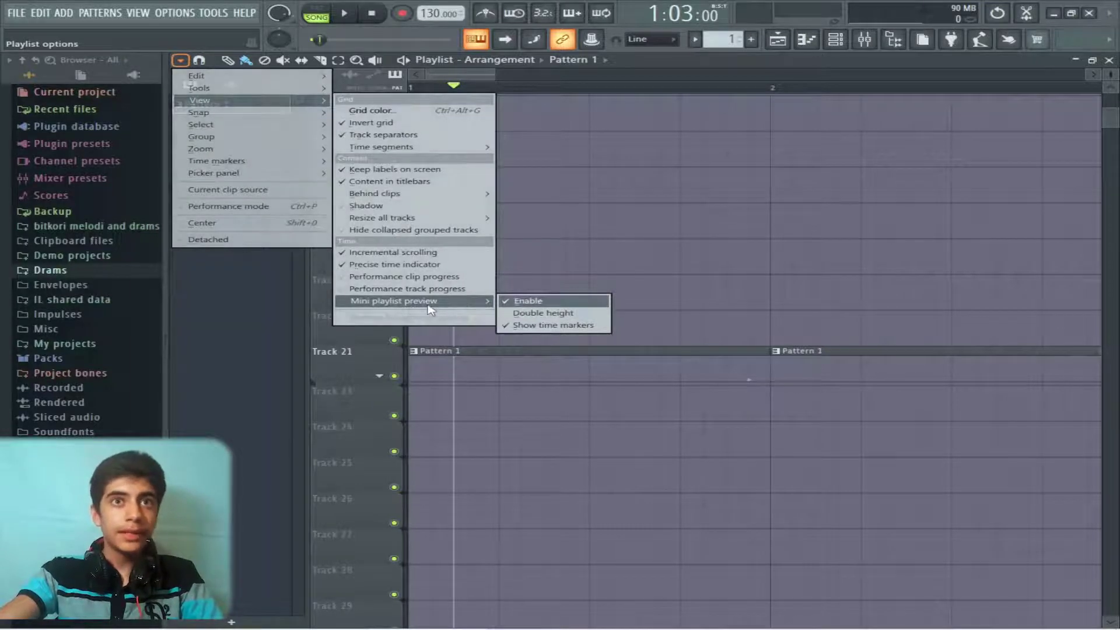
drag(463, 76, 472, 111)
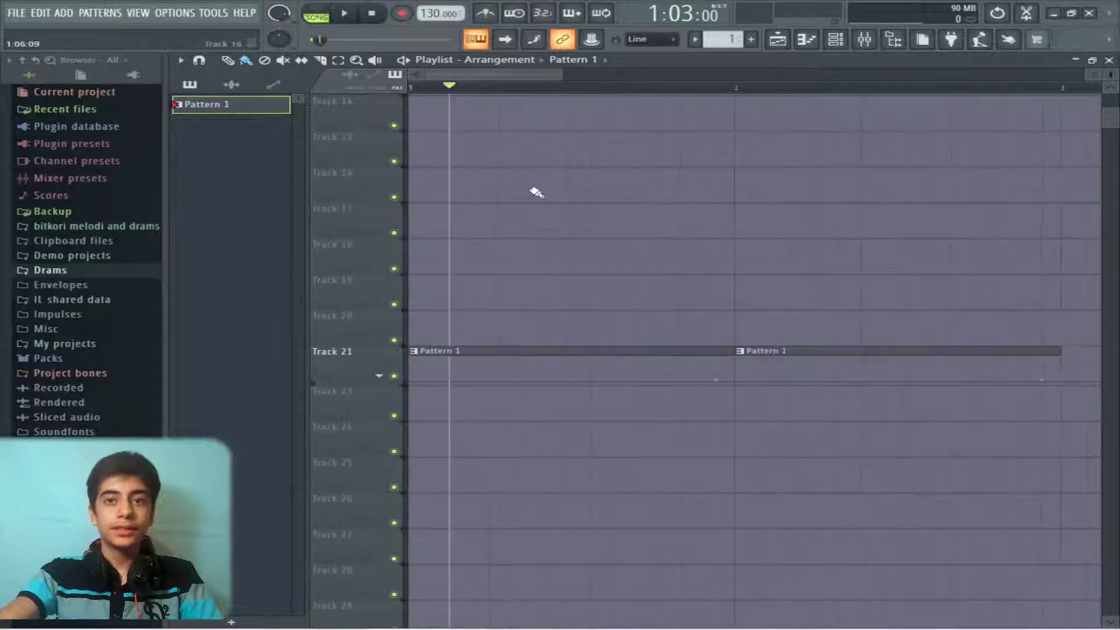
scroll(532, 190, down, 6)
scroll(535, 190, up, 5)
Turn on Double height for the mini playlist preview.
click(180, 60)
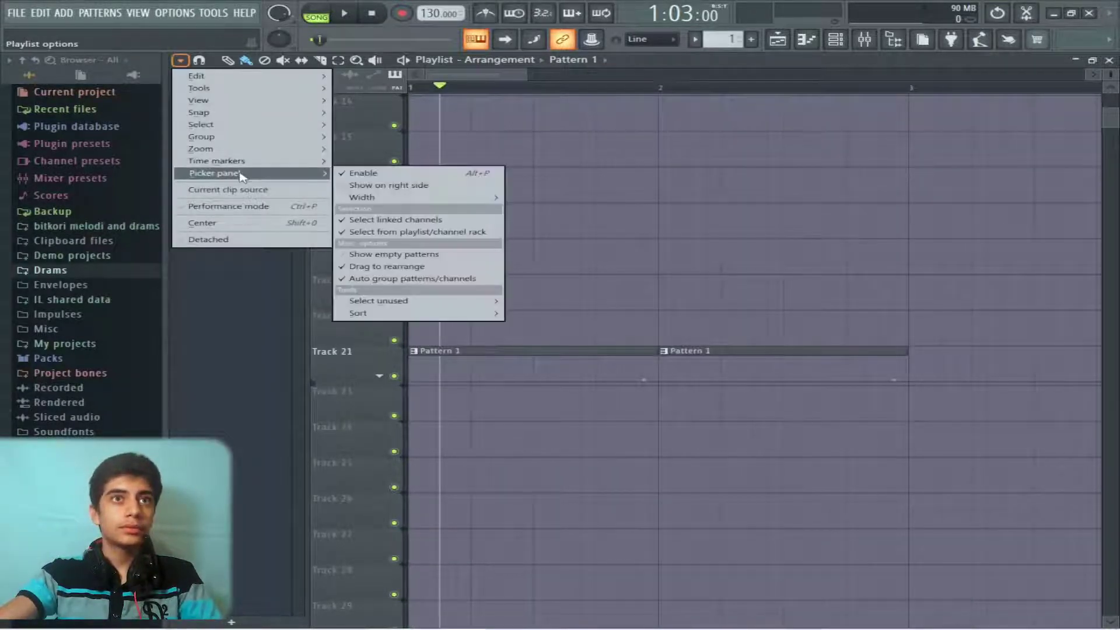
mouse_move(200, 100)
mouse_move(431, 301)
click(525, 301)
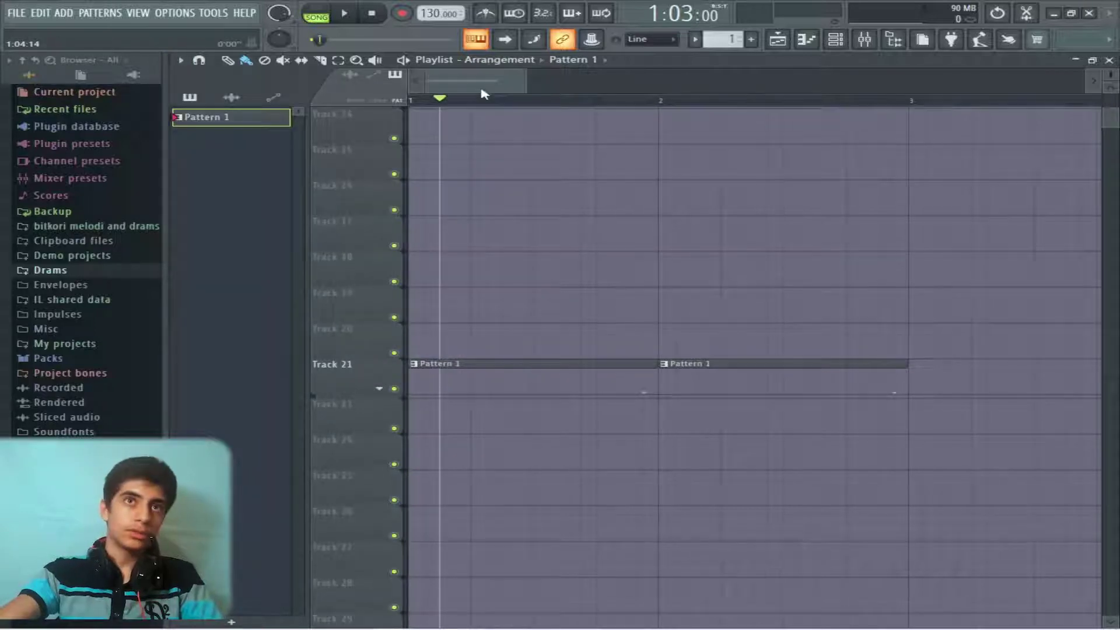
drag(474, 86, 442, 96)
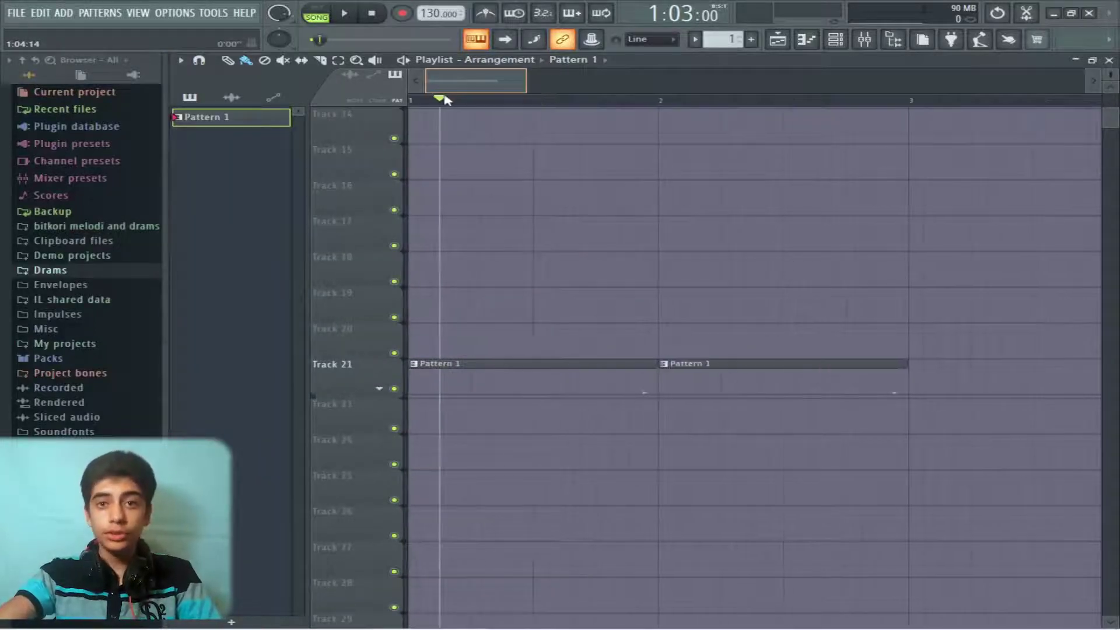
Set the mini playlist preview back to normal height by turning off Double height.
click(180, 60)
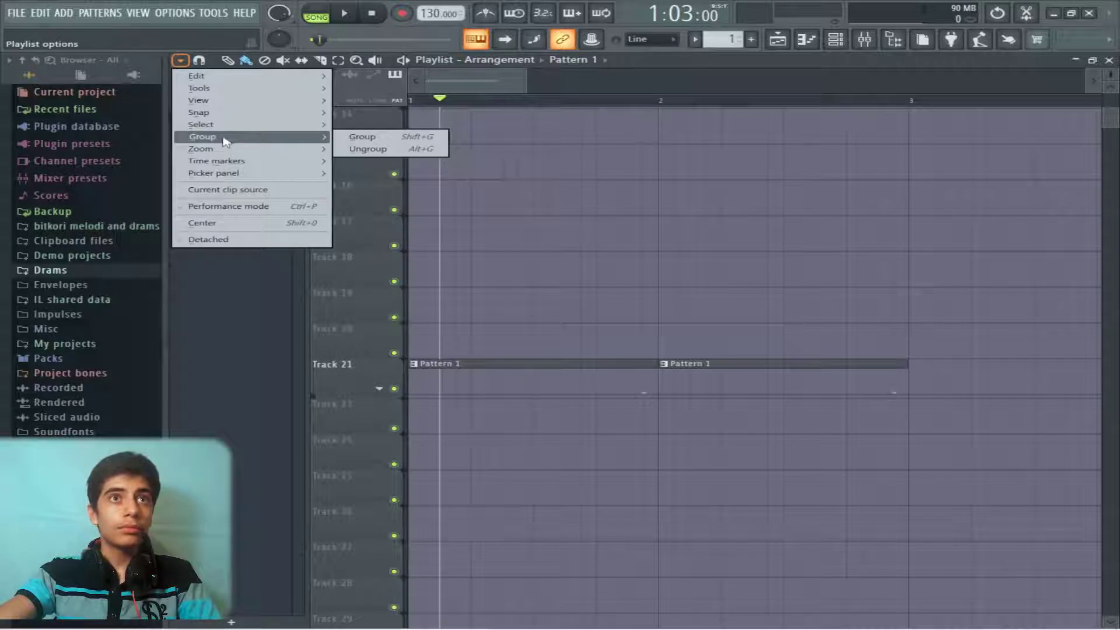
mouse_move(251, 100)
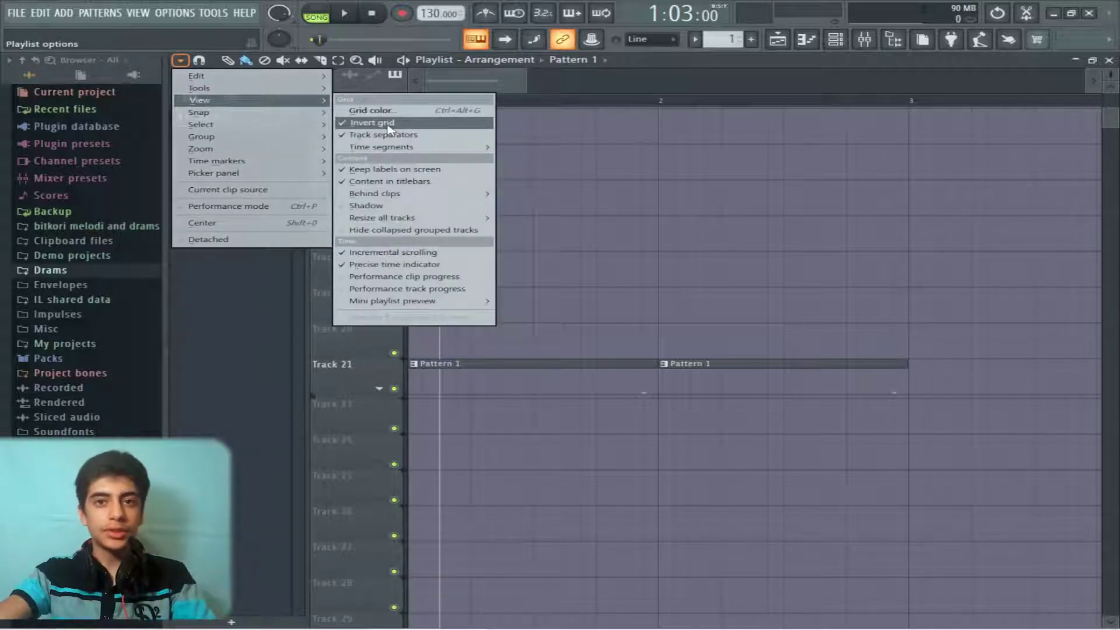
mouse_move(408, 302)
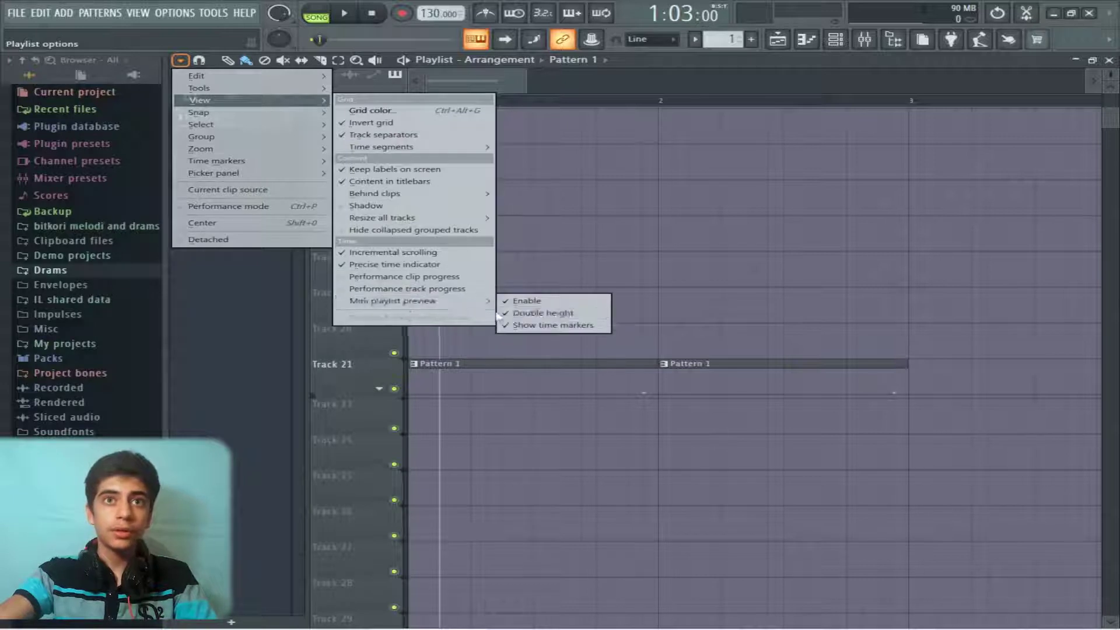
click(532, 315)
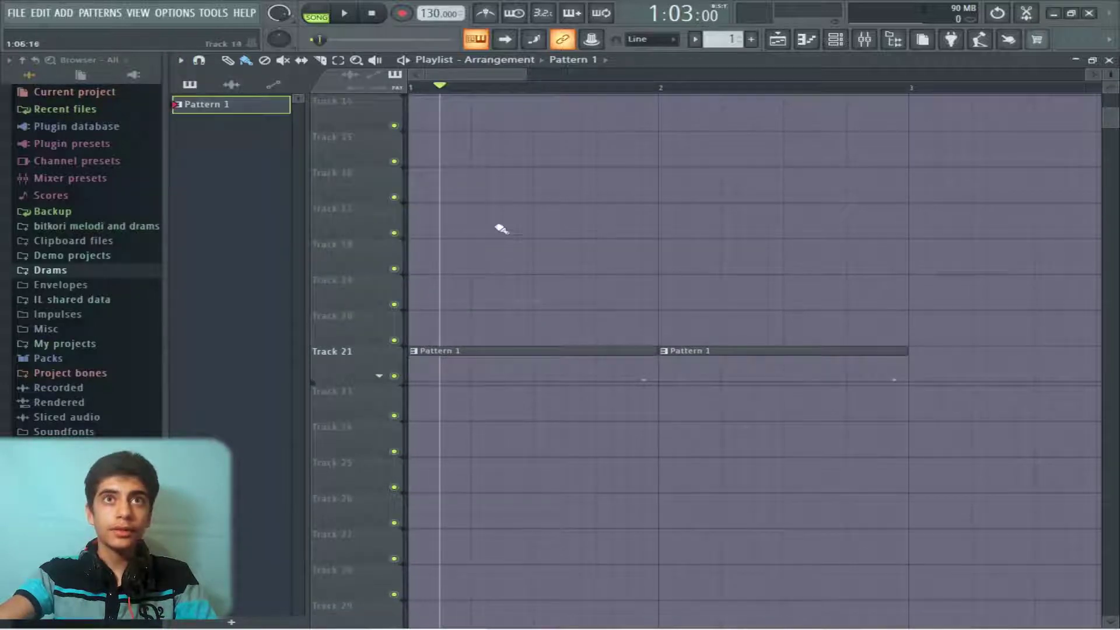
mouse_move(465, 79)
mouse_down()
mouse_move(570, 82)
mouse_move(420, 84)
mouse_move(562, 82)
mouse_move(451, 91)
mouse_move(515, 91)
mouse_move(502, 336)
mouse_move(498, 279)
mouse_move(659, 223)
mouse_move(702, 349)
mouse_move(625, 436)
mouse_up()
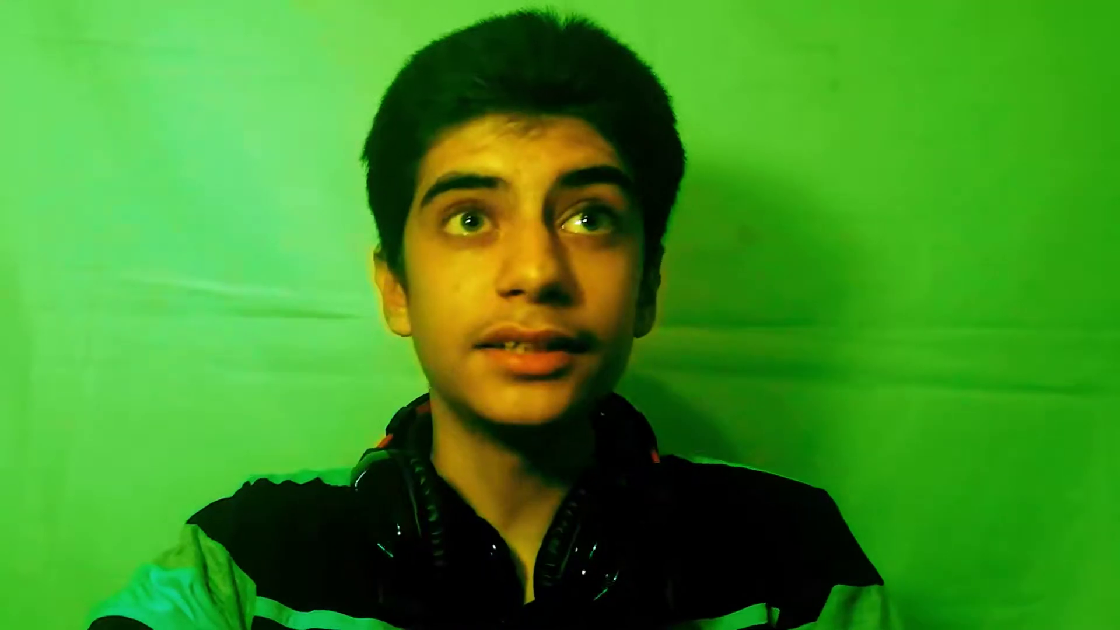
Enable Double height for the mini playlist preview again.
click(180, 60)
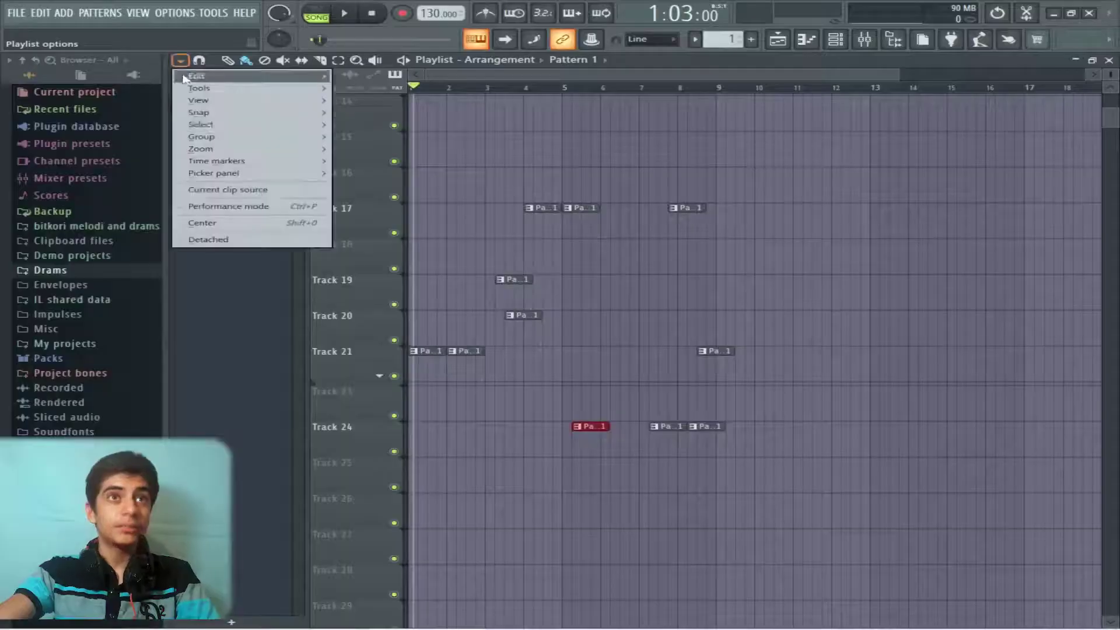
mouse_move(199, 101)
mouse_move(465, 303)
click(528, 303)
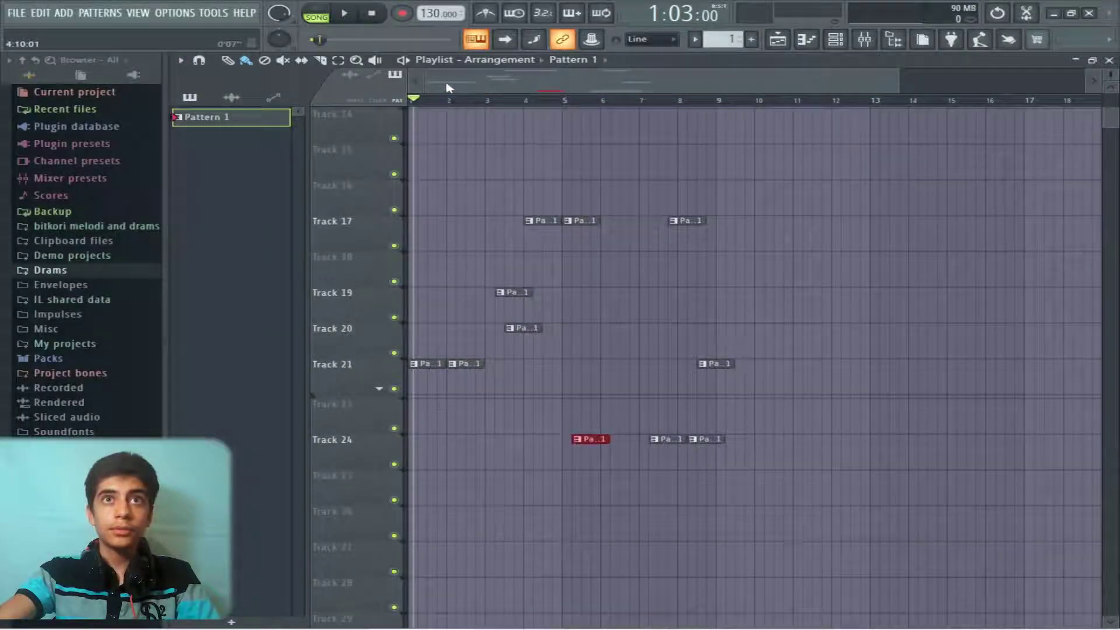
Leave the playlist's view options and close the playlist window.
click(180, 60)
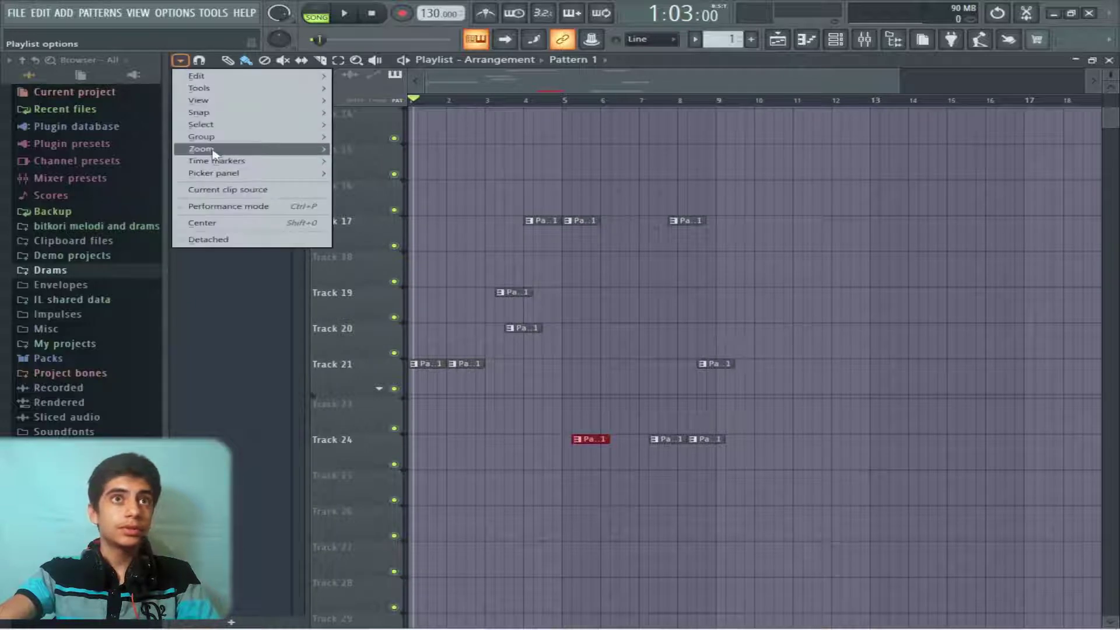
mouse_move(224, 126)
mouse_move(204, 100)
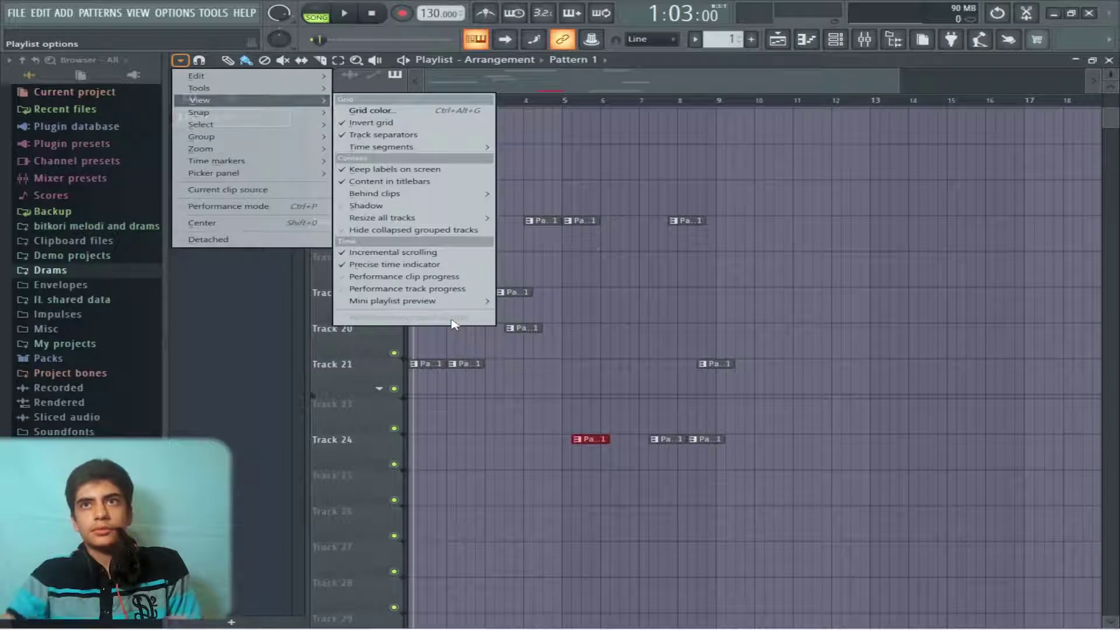
click(1109, 60)
click(1109, 60)
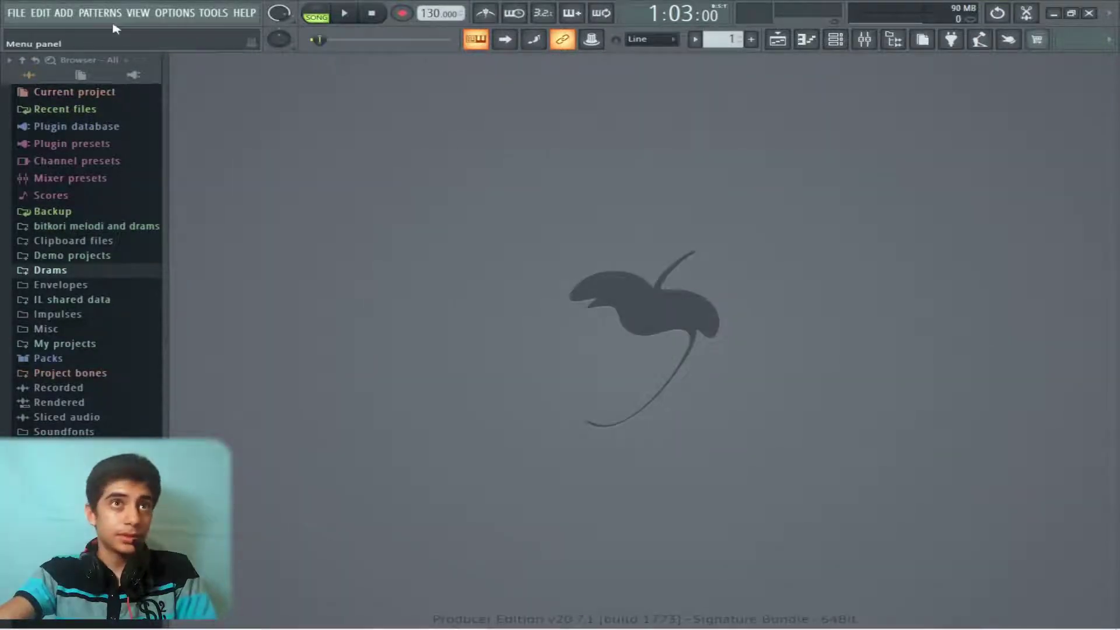
Set the workspace background to the image wallpaper FL-chan (bust).png.
click(142, 14)
mouse_move(252, 276)
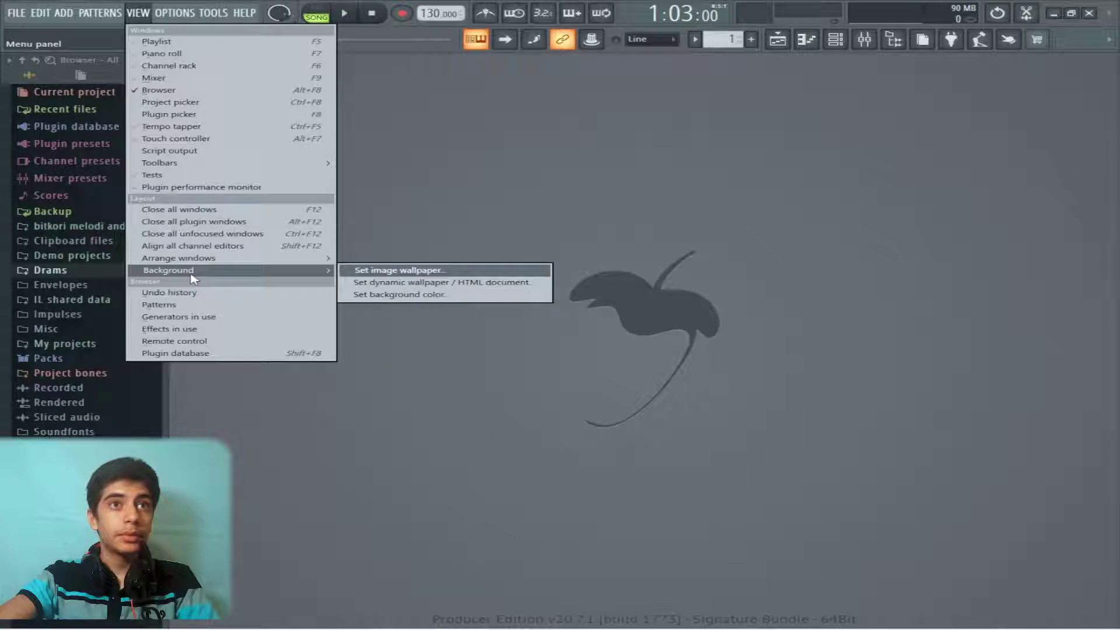
click(388, 275)
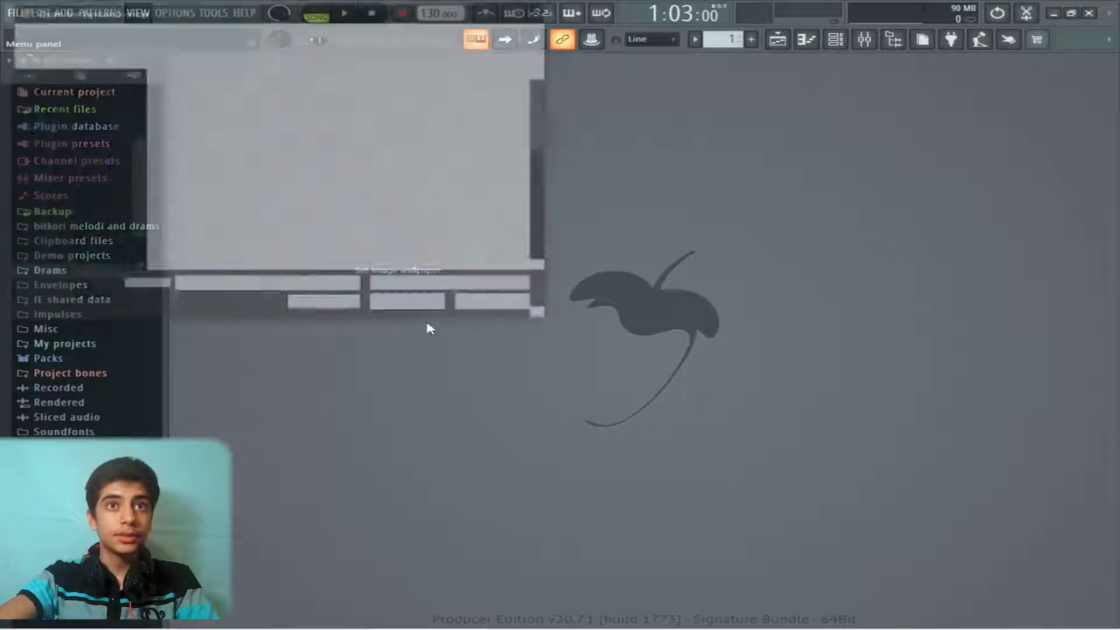
scroll(346, 216, down, 5)
scroll(346, 215, up, 5)
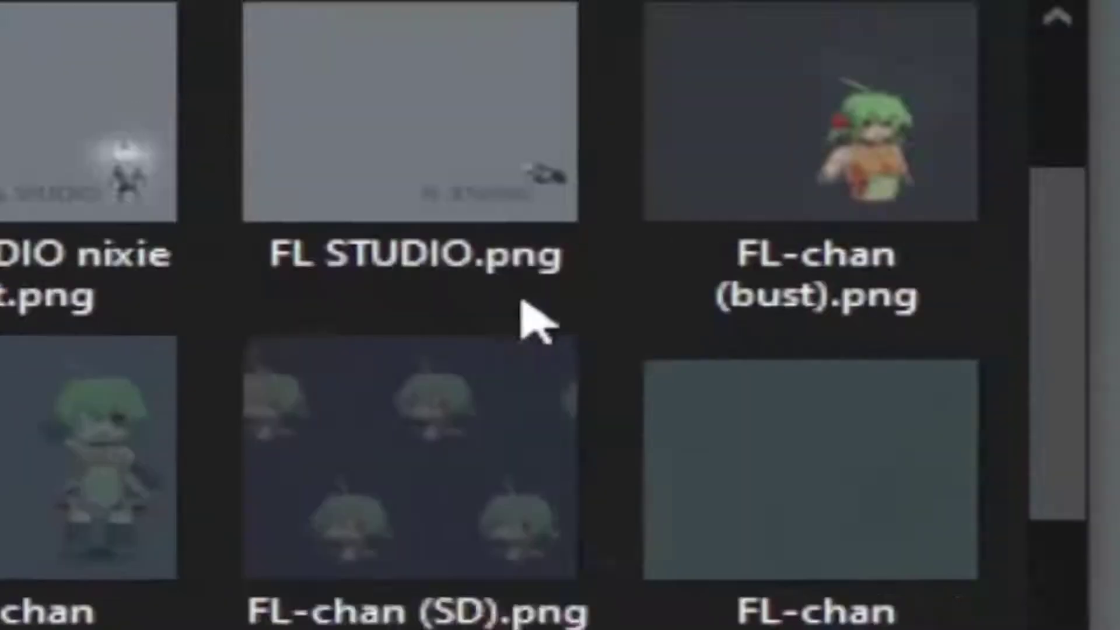
click(495, 110)
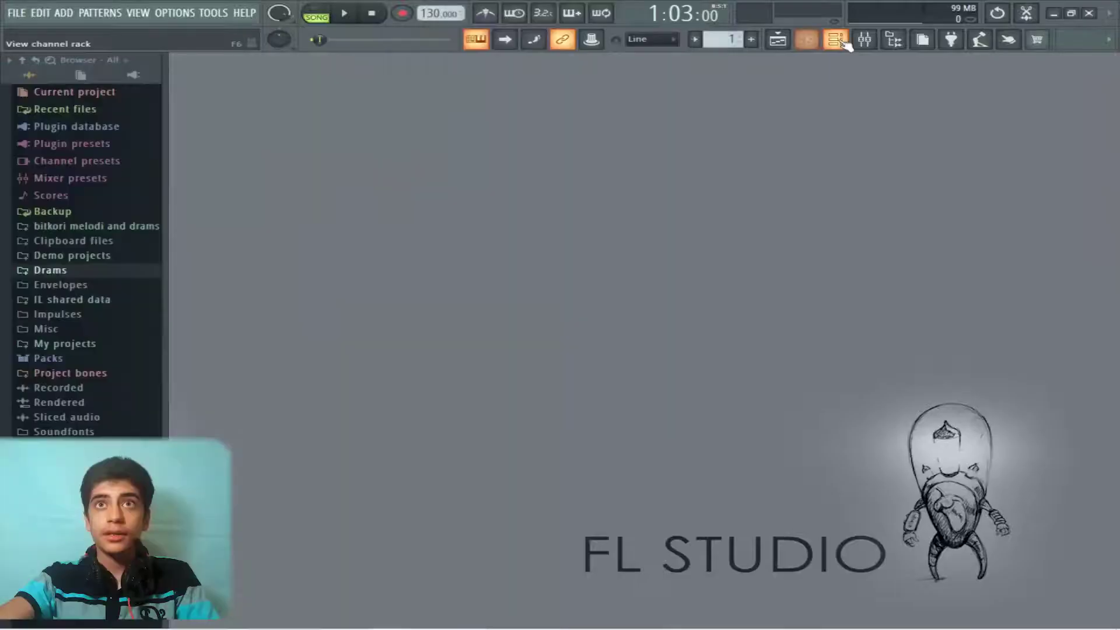
Reopen the playlist window over the new background.
click(836, 39)
click(838, 41)
click(807, 40)
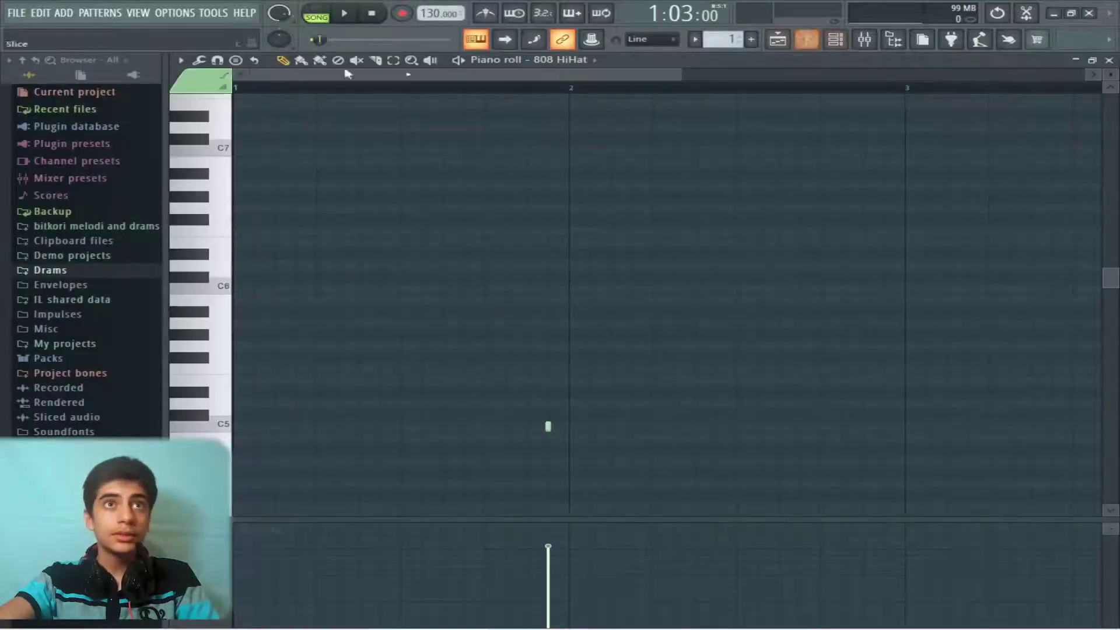
click(779, 40)
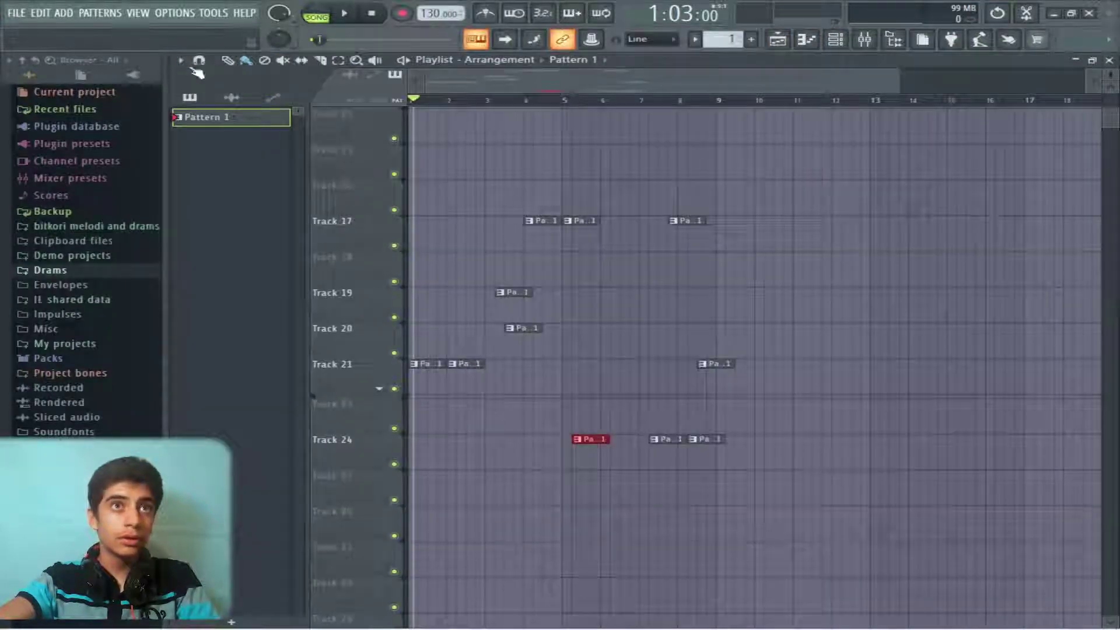
Deselect the highlighted playlist clip, and select and delete all clips in the arrangement.
click(181, 60)
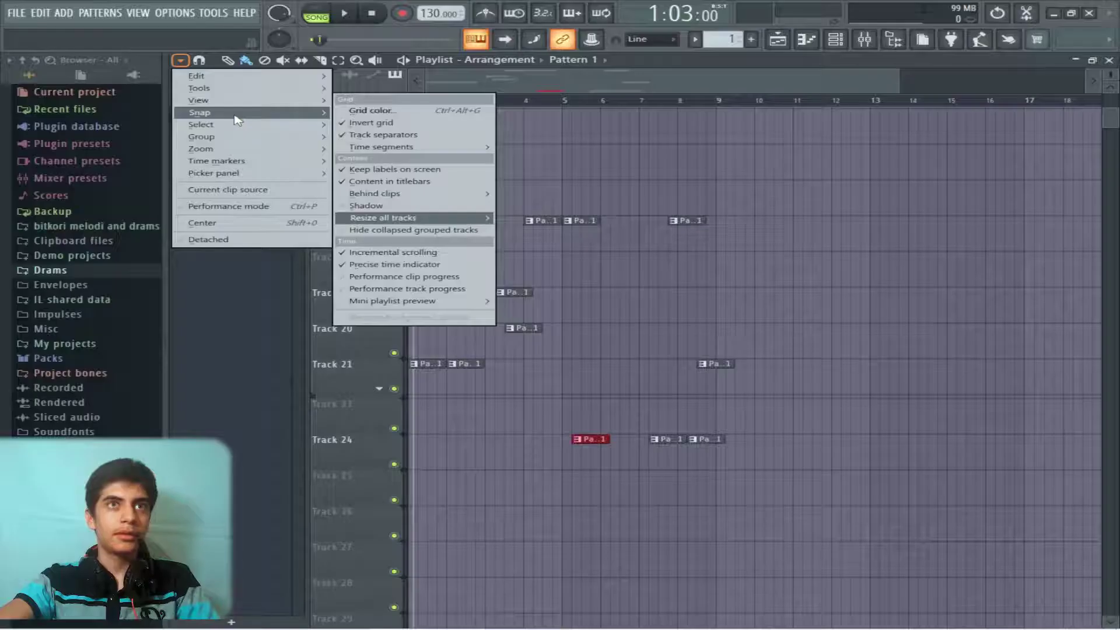
mouse_move(236, 120)
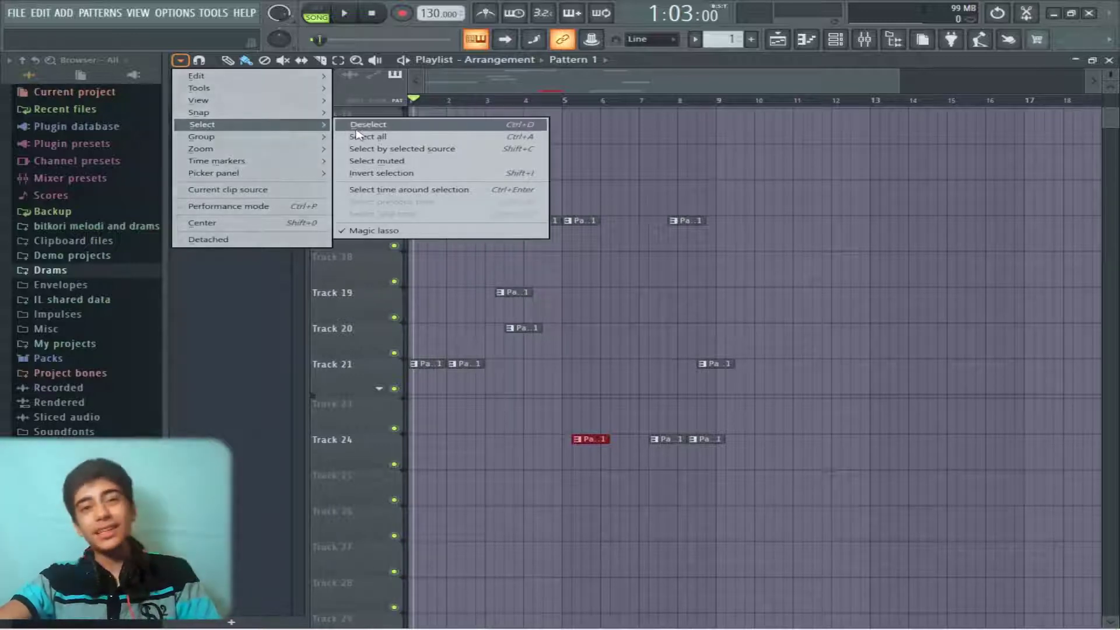
click(373, 125)
key(ctrl+a)
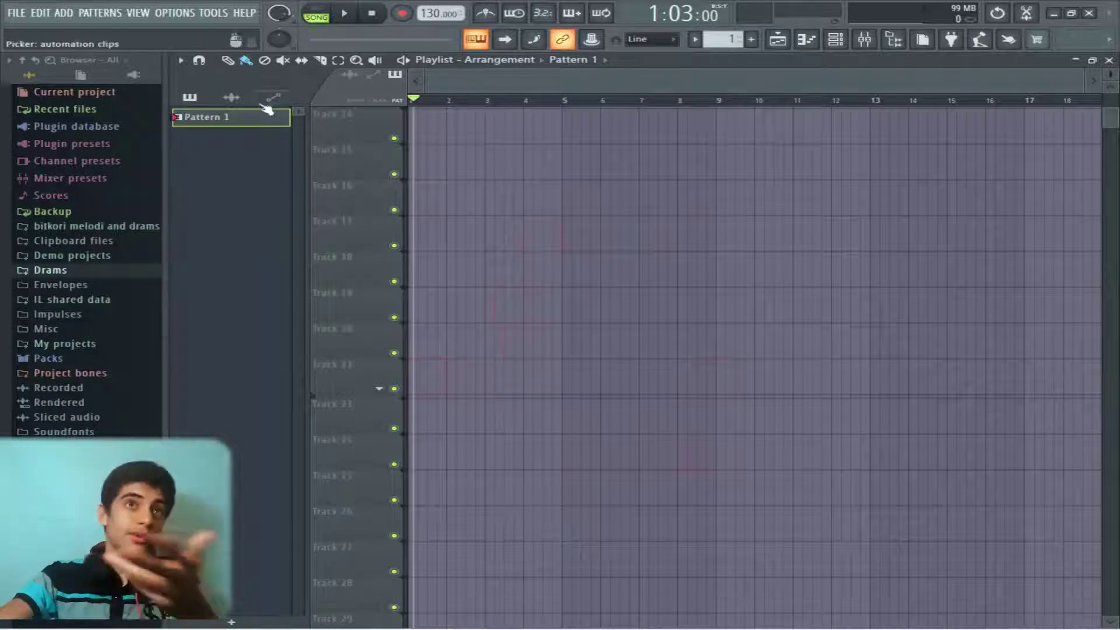
Place a Pattern 1 clip on Track 17 starting midway through bar 1.
click(180, 60)
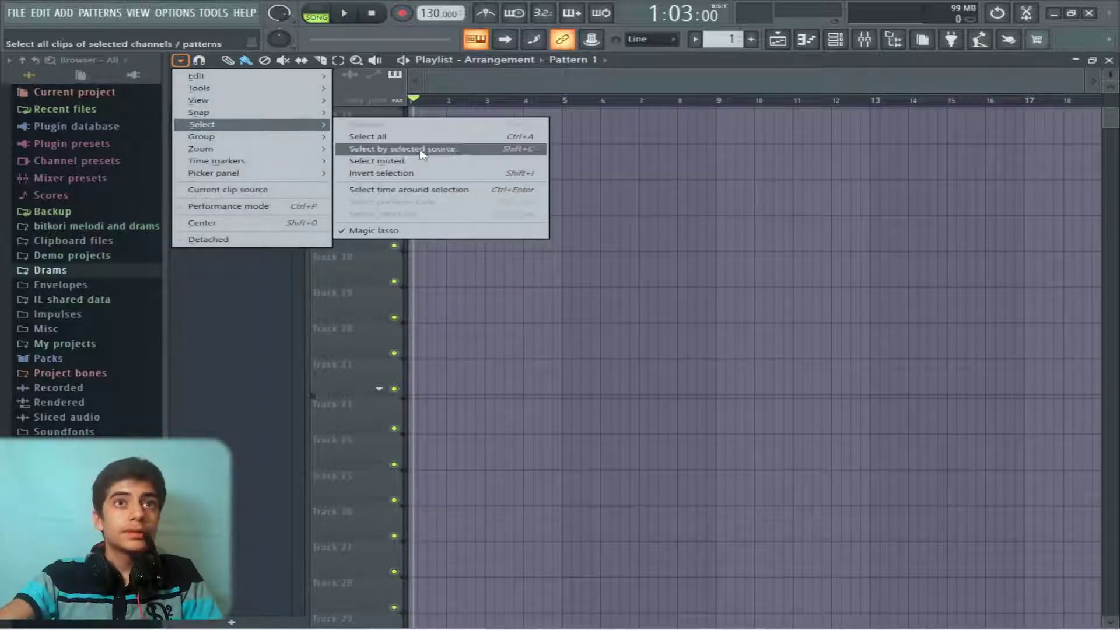
click(455, 311)
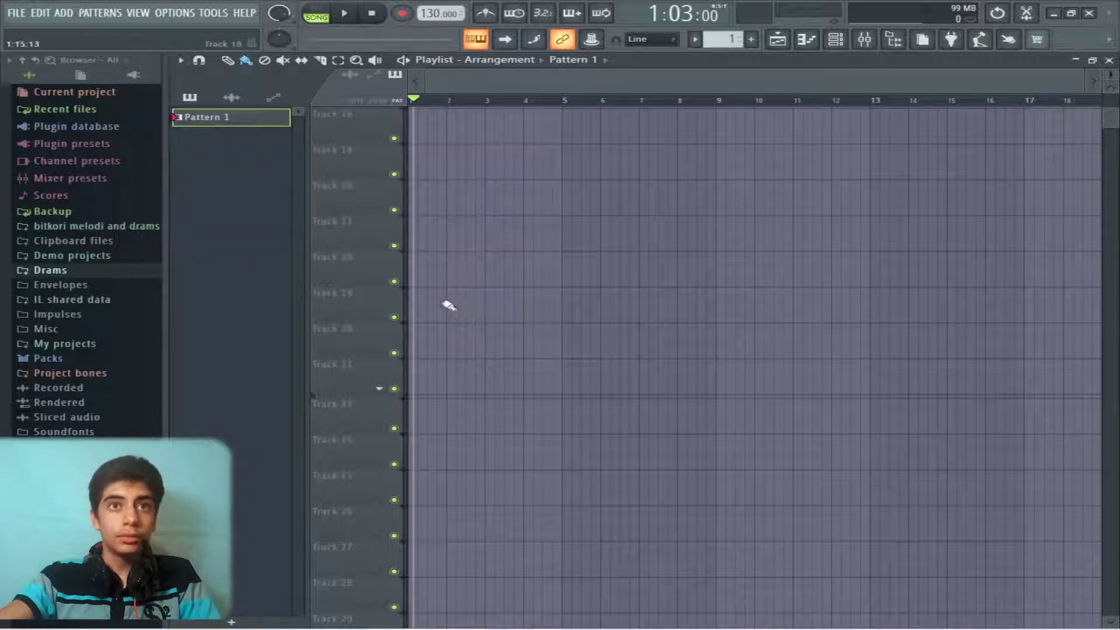
click(428, 239)
scroll(435, 270, up, 4)
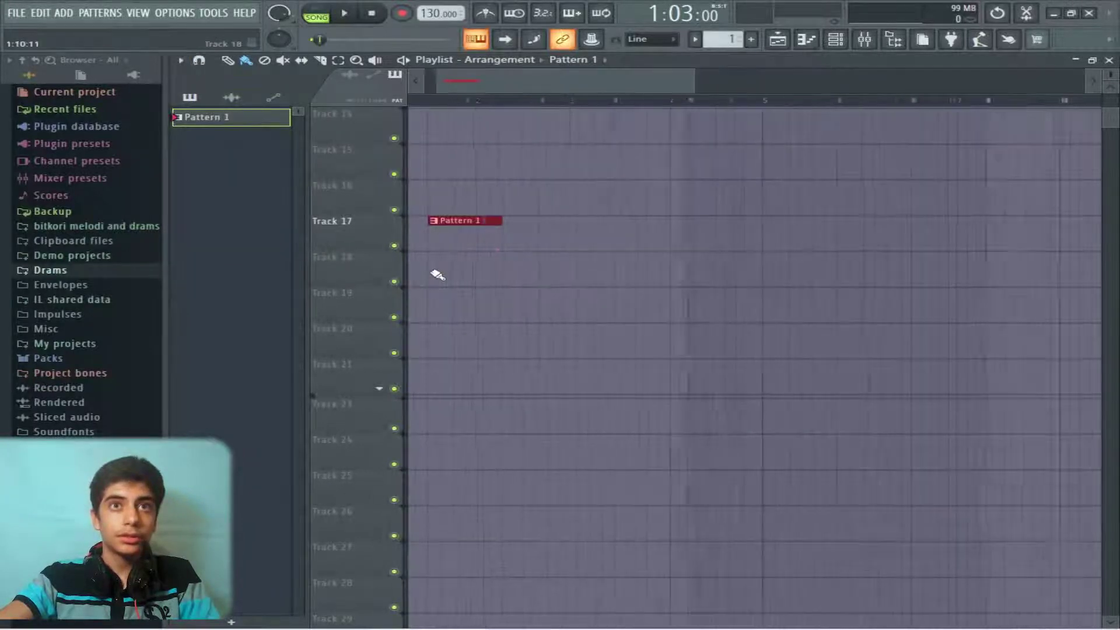
Deselect the Track 17 clip, select the time range it spans in the timeline, and clear that selection.
click(180, 60)
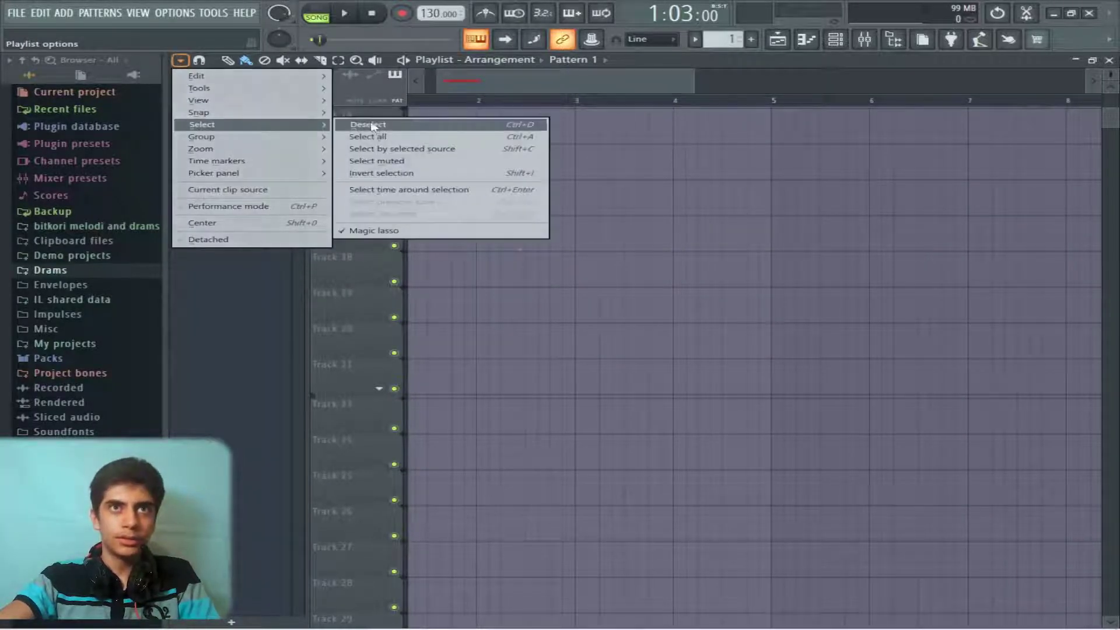
click(367, 123)
drag(429, 104, 526, 108)
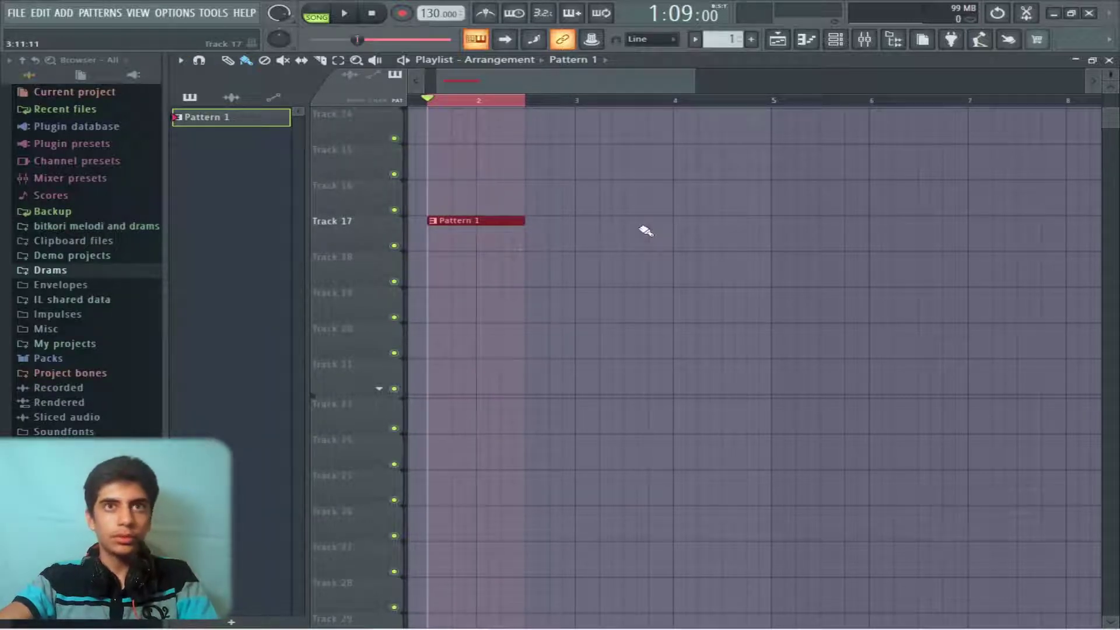
key(ctrl+d)
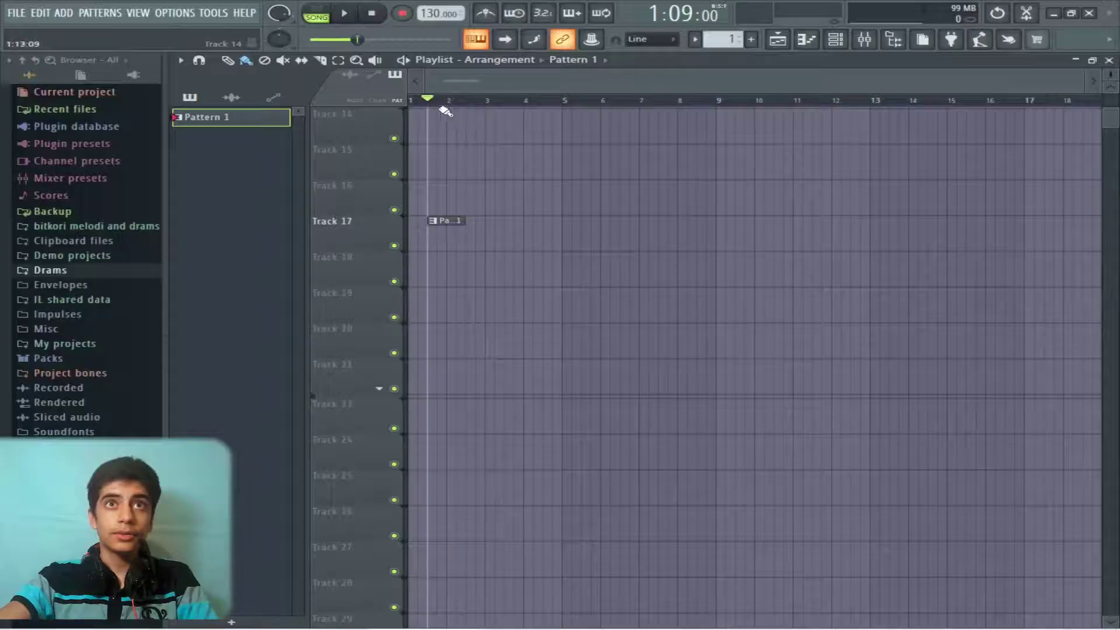
Select a time range from bar 2 to bar 13 in the timeline and set the playlist snap to (none).
drag(445, 106, 904, 115)
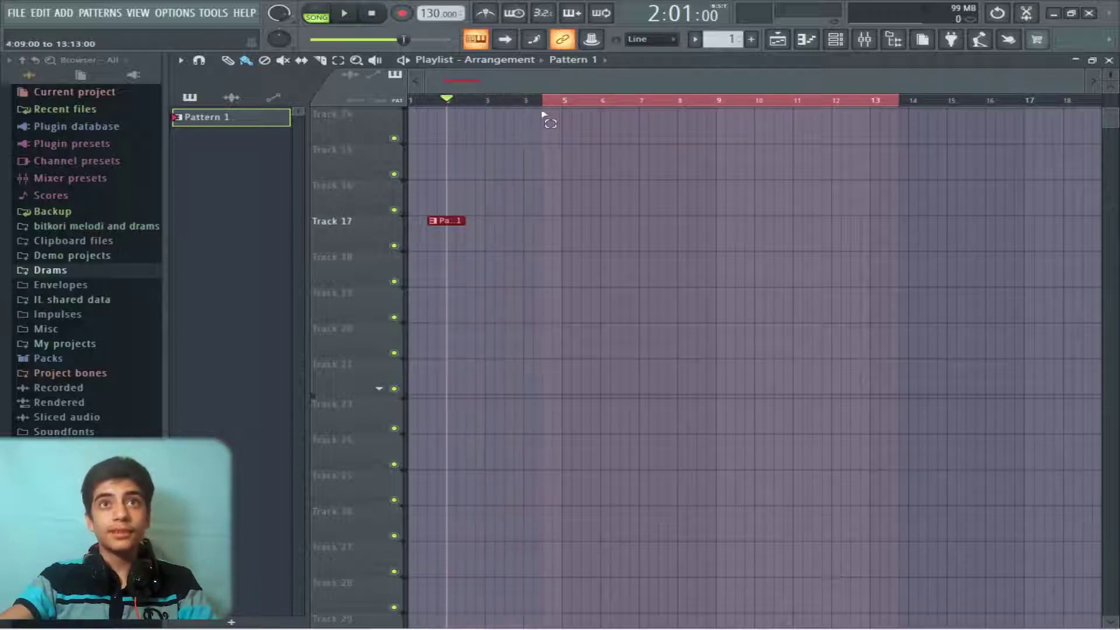
click(199, 61)
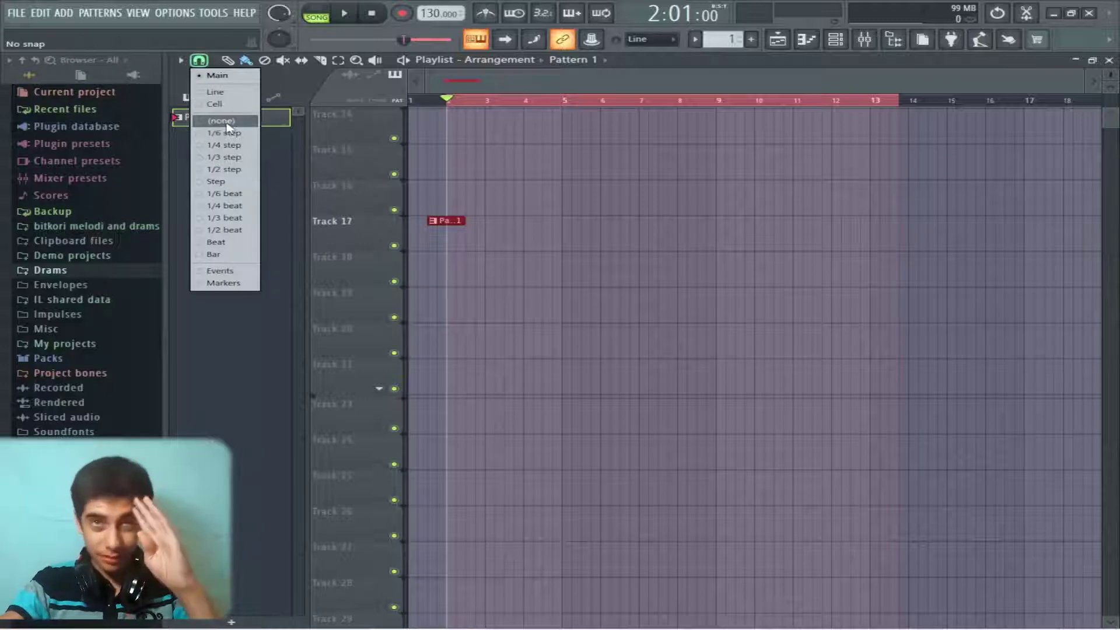
click(244, 122)
Try unsnapped time selections within bar 13 and from about bar 5 to bar 11, and deselect everything.
drag(447, 103, 867, 116)
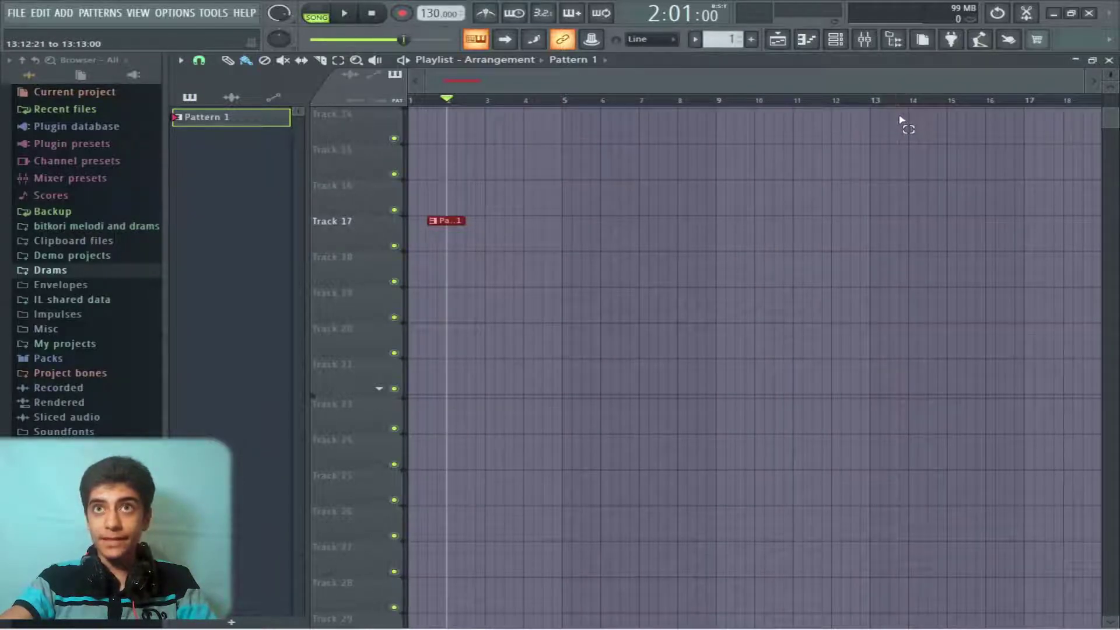
drag(900, 120, 899, 119)
scroll(935, 146, up, 8)
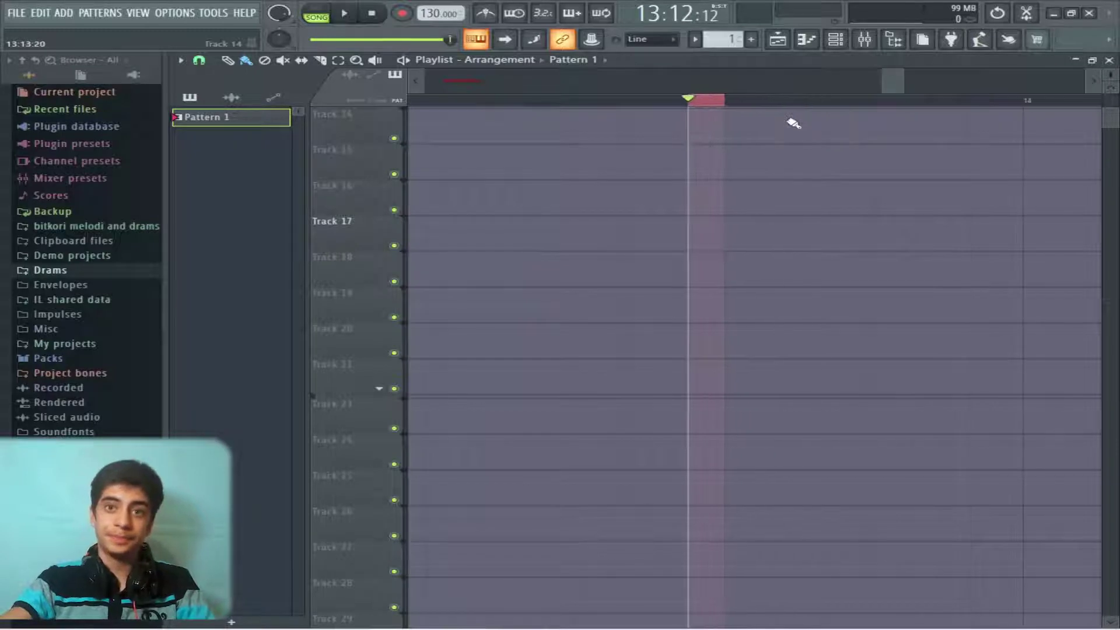
drag(725, 102, 710, 106)
scroll(716, 138, down, 10)
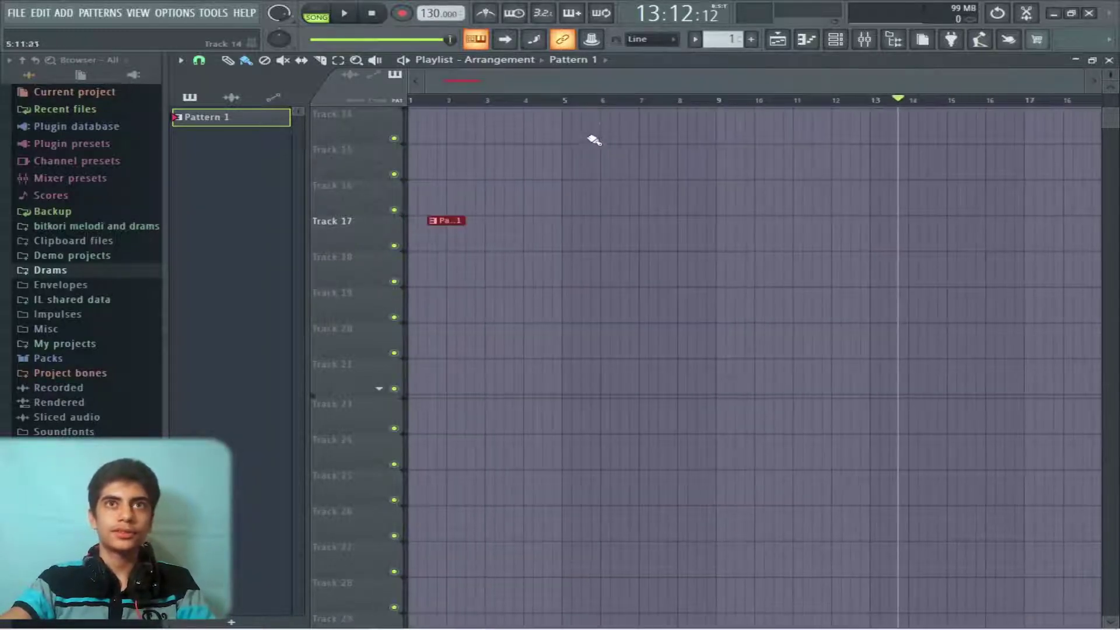
drag(577, 102, 822, 116)
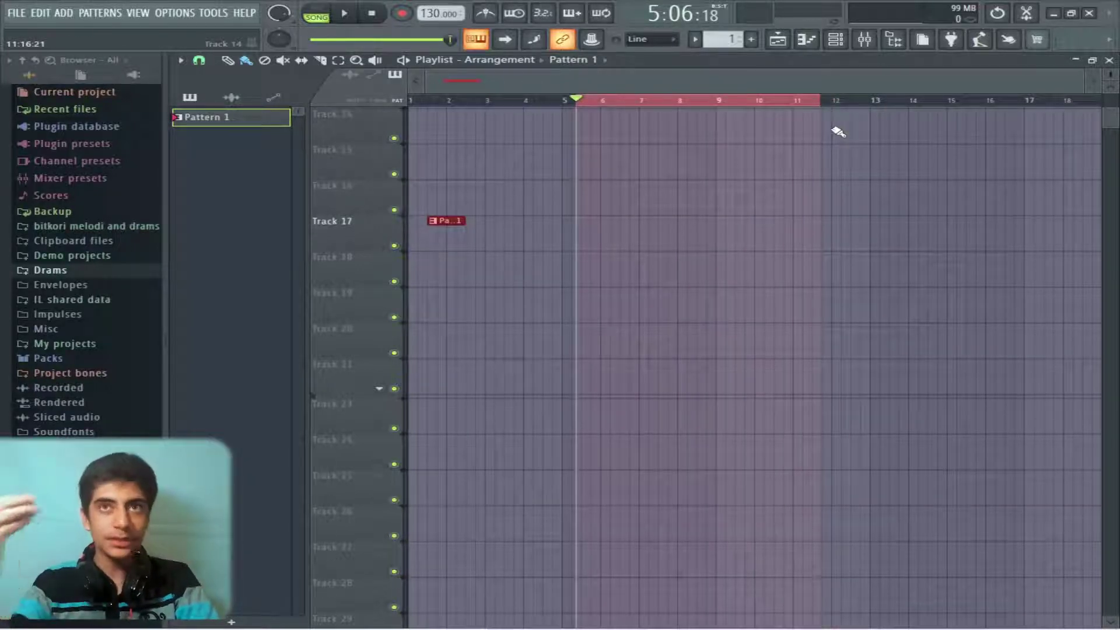
key(ctrl+d)
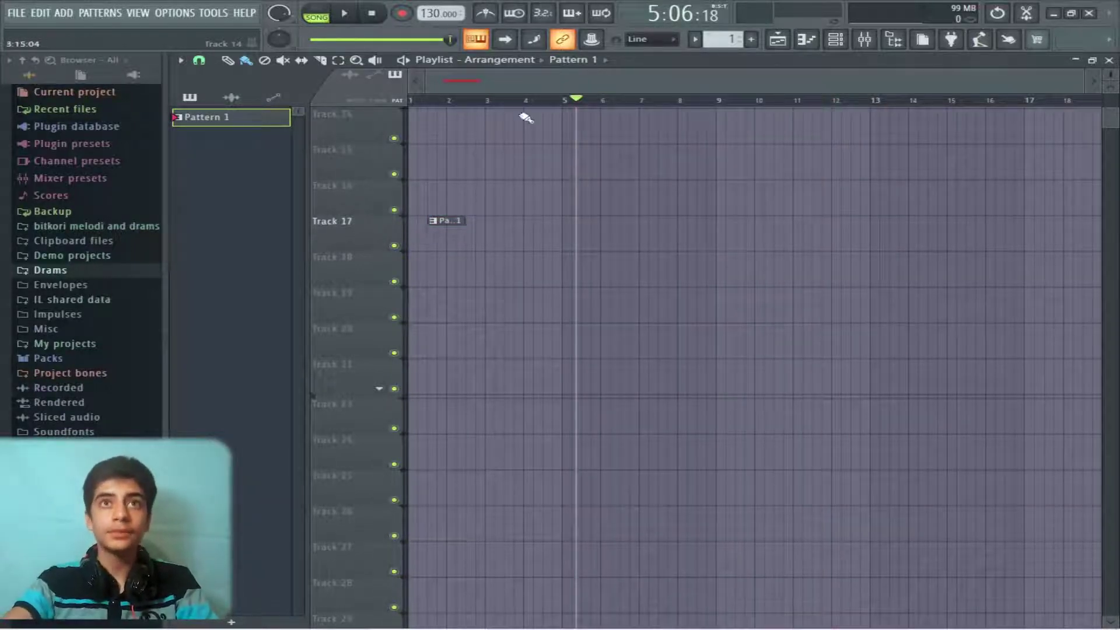
Place five more Pattern 1 clips across the playlist: one each on Tracks 17, 18 and 20, and two on Track 23.
click(180, 60)
mouse_move(251, 125)
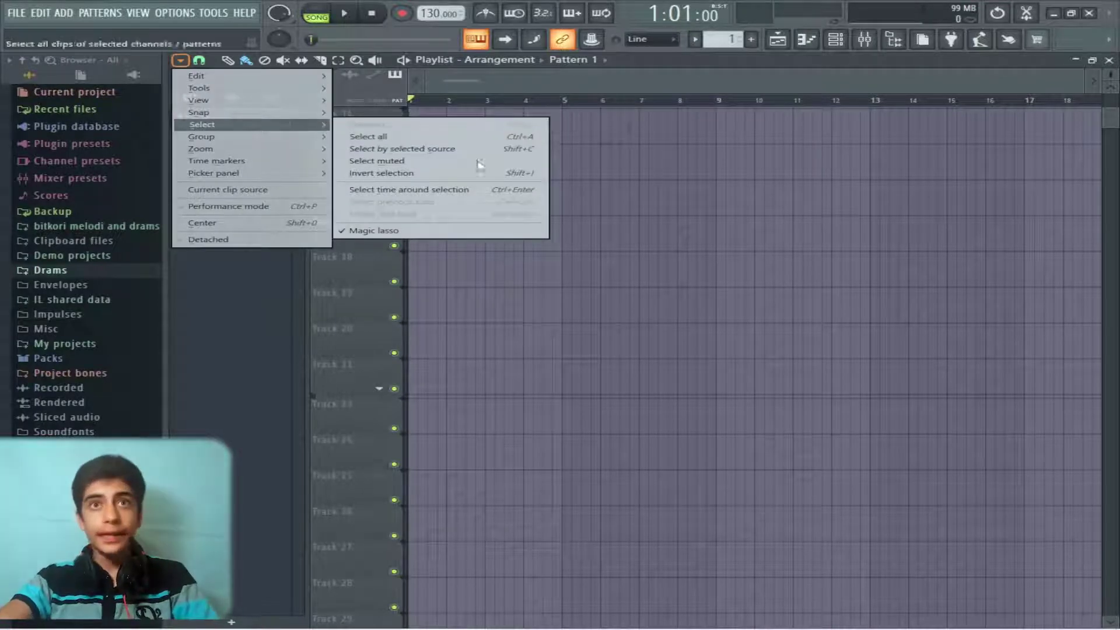
click(678, 241)
click(601, 347)
click(787, 403)
click(595, 404)
click(512, 257)
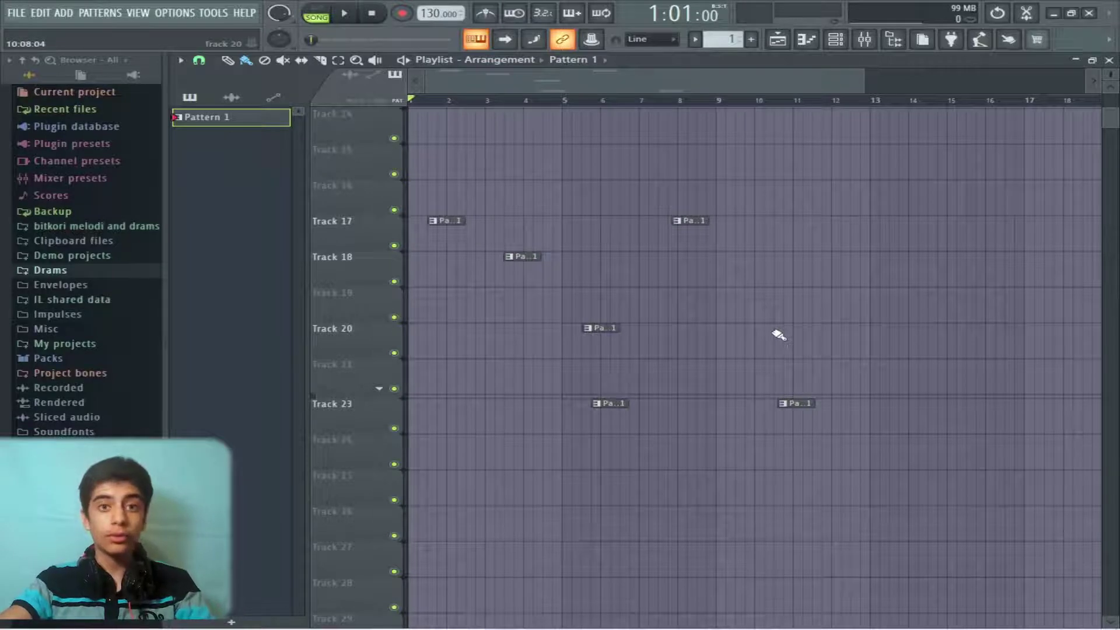
Select all clips with their time range in the playlist, and deselect everything.
key(ctrl+a)
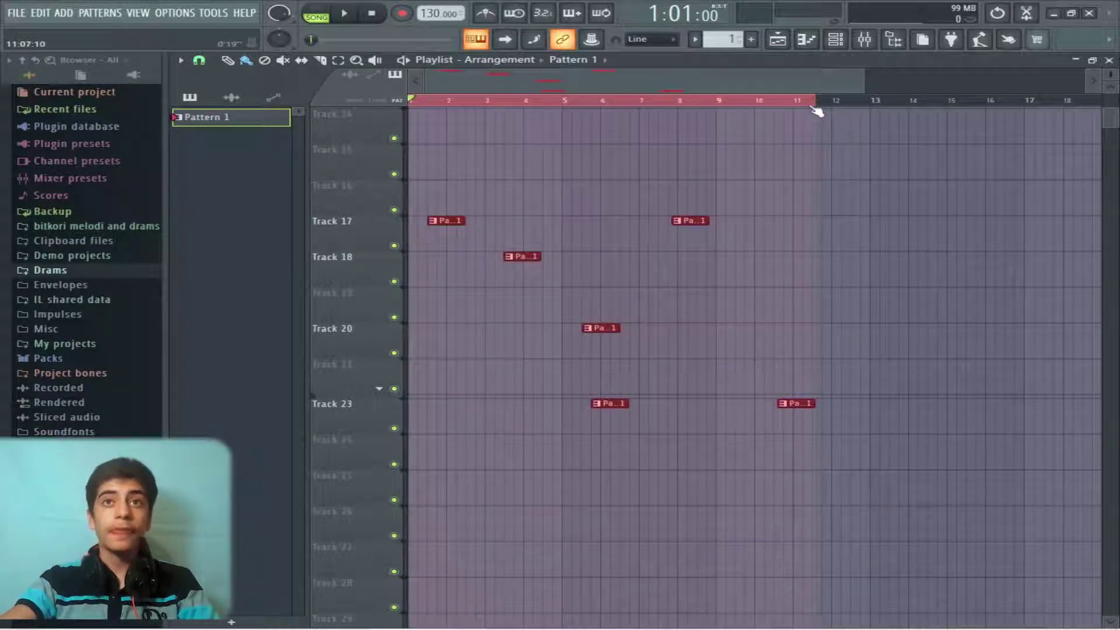
key(ctrl+d)
key(ctrl+d)
Check the Select by selected source option, leave it unused, and select all clips in the playlist.
click(181, 60)
mouse_move(217, 126)
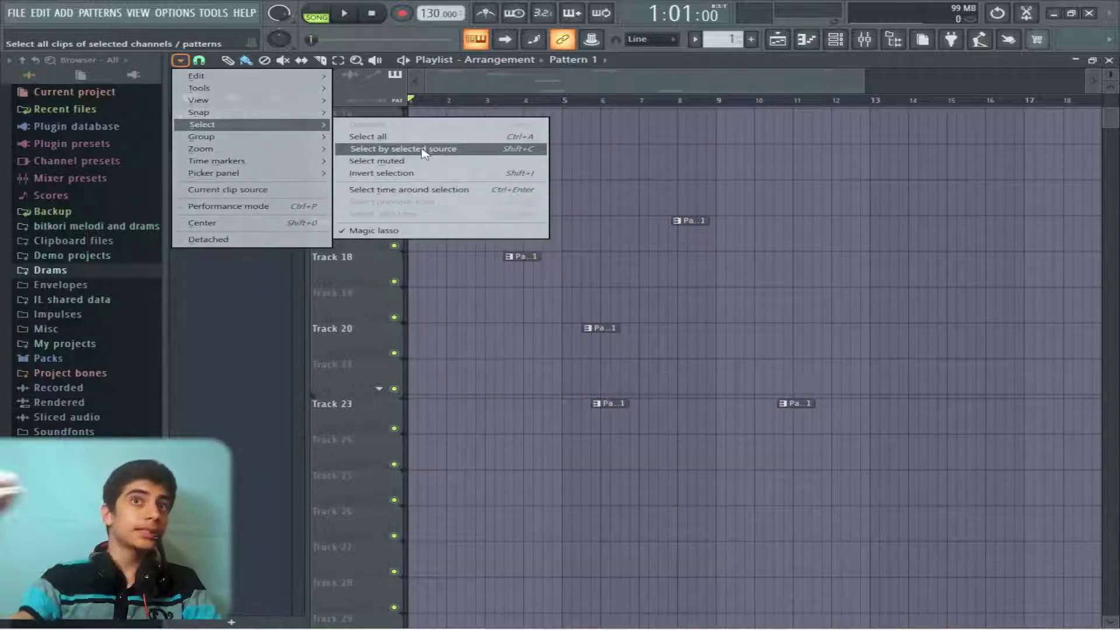
click(833, 254)
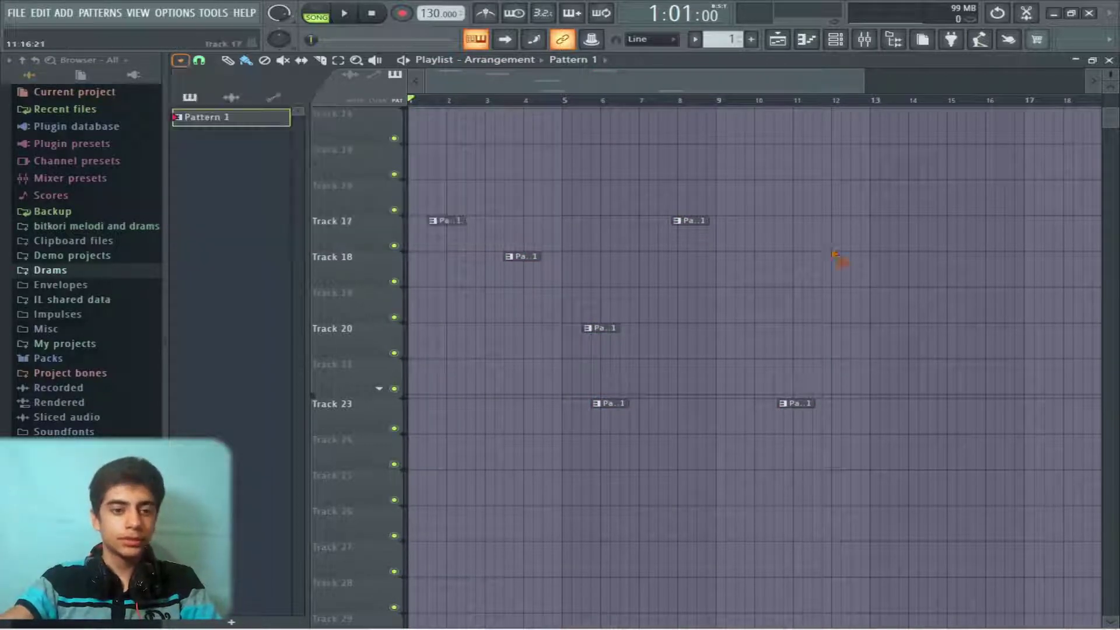
key(ctrl+a)
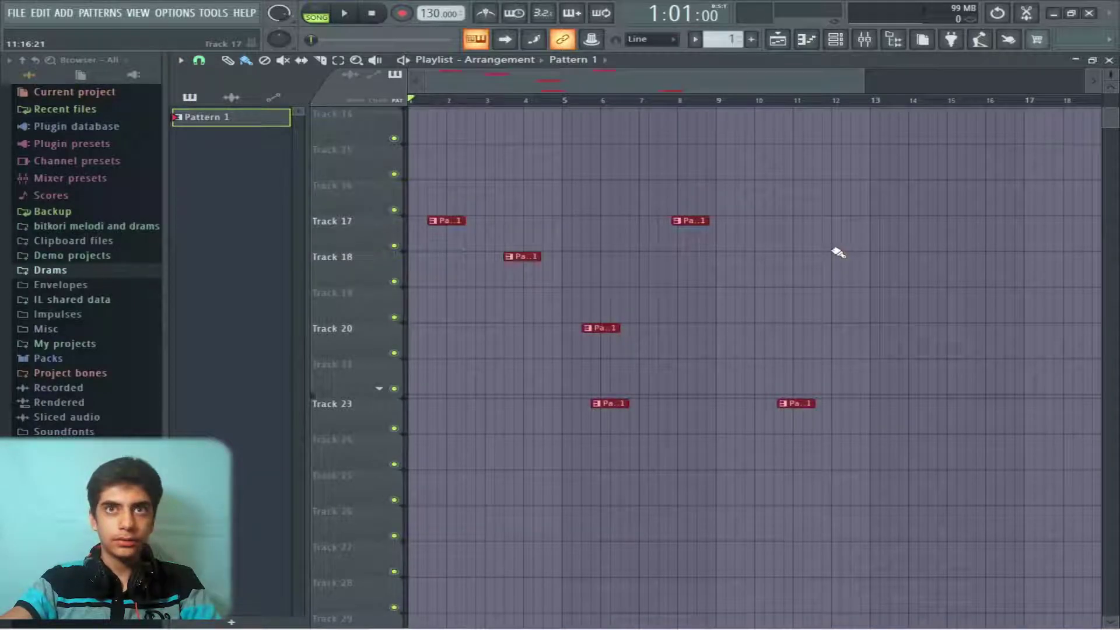
Add a Pattern 1 clip on Track 16, and clips of a new Pattern 2 on Tracks 15, 18, 19 and 20.
click(596, 183)
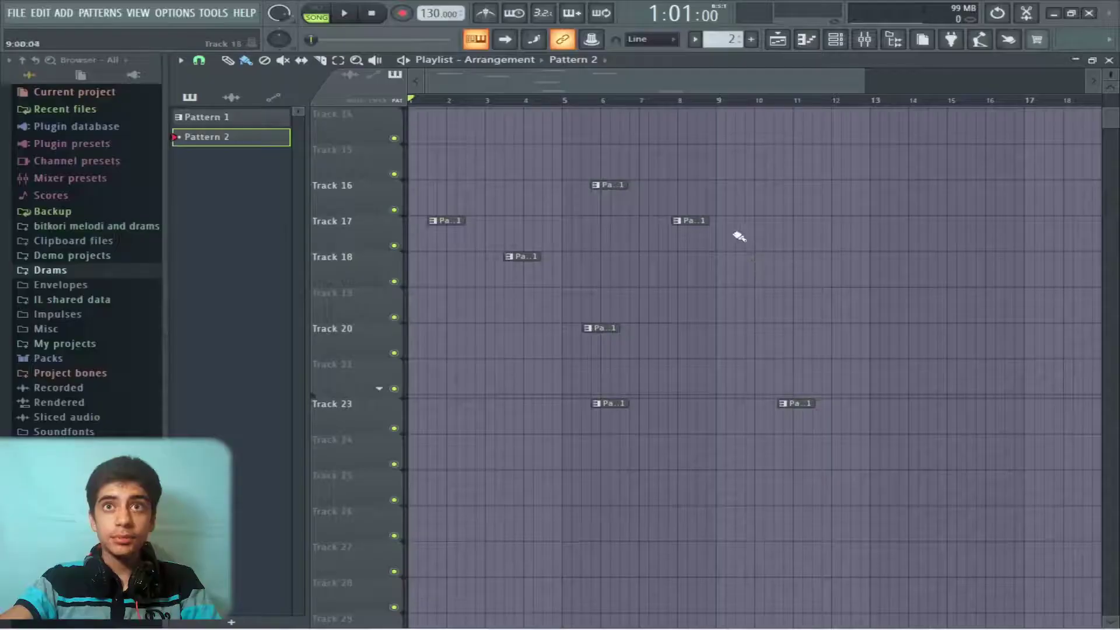
click(822, 150)
click(745, 291)
click(610, 257)
click(508, 327)
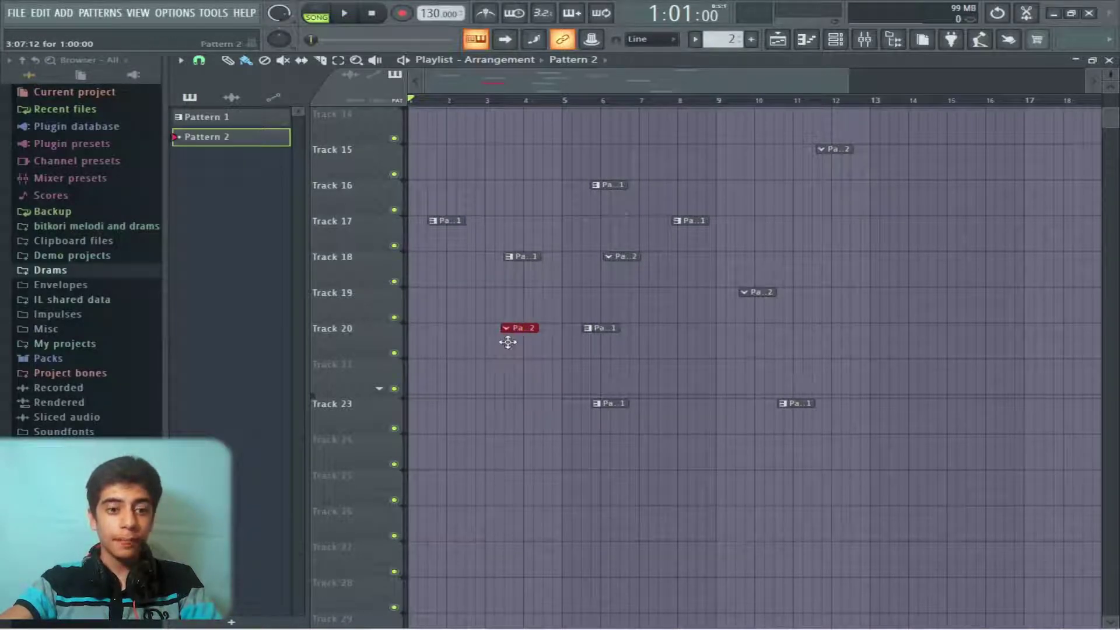
Select all Pattern 2 clips by source, reselect only the one on Track 20, and repeat the selection by source.
key(shift+c)
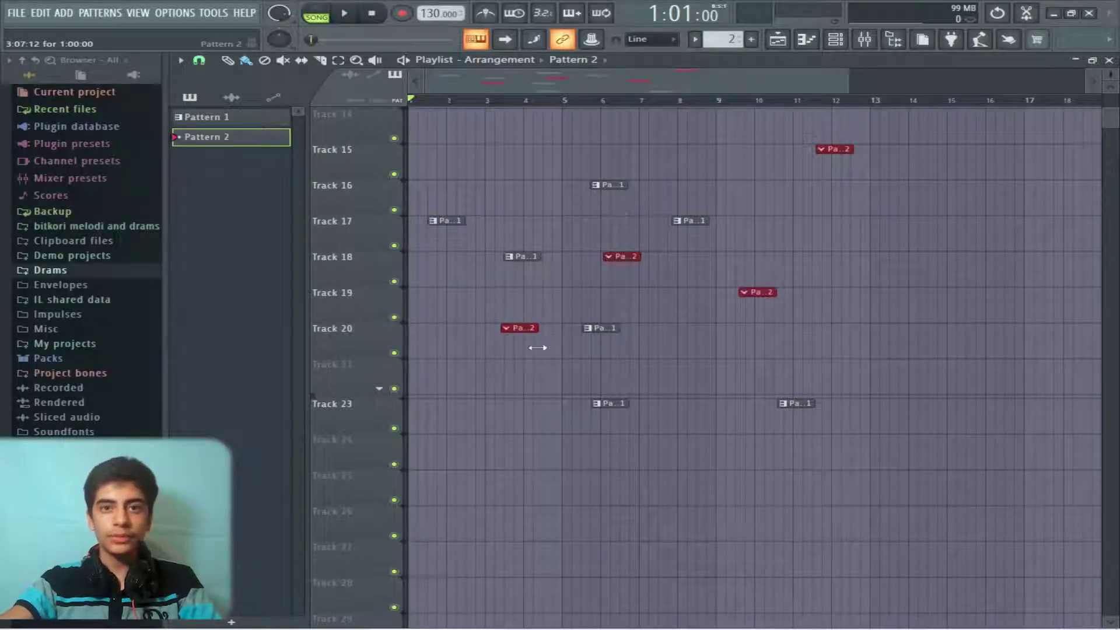
drag(494, 430, 508, 324)
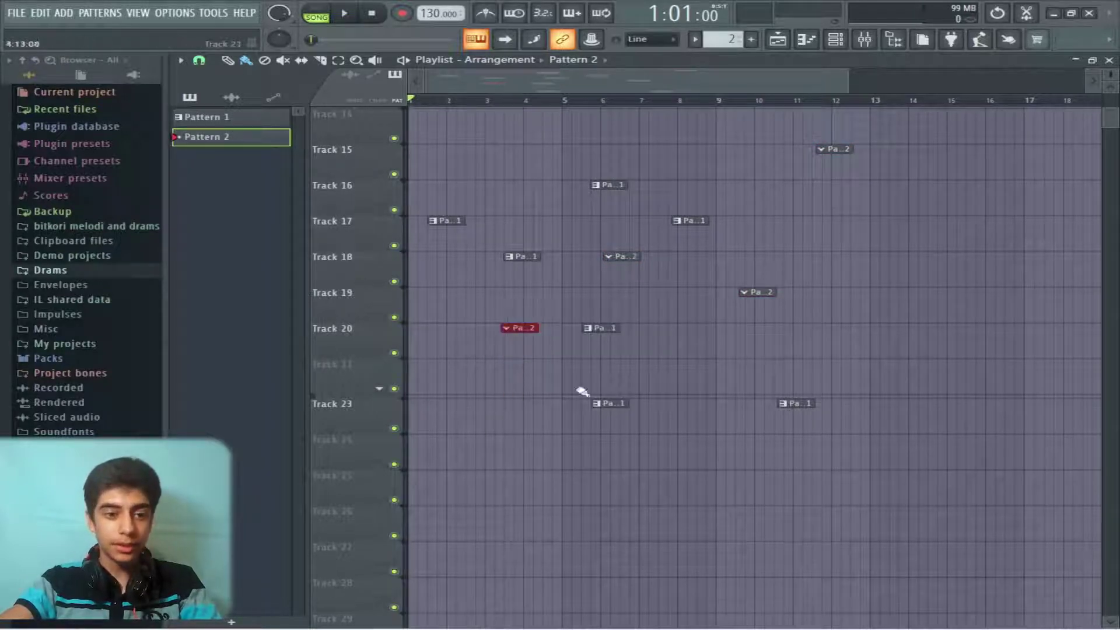
key(shift+c)
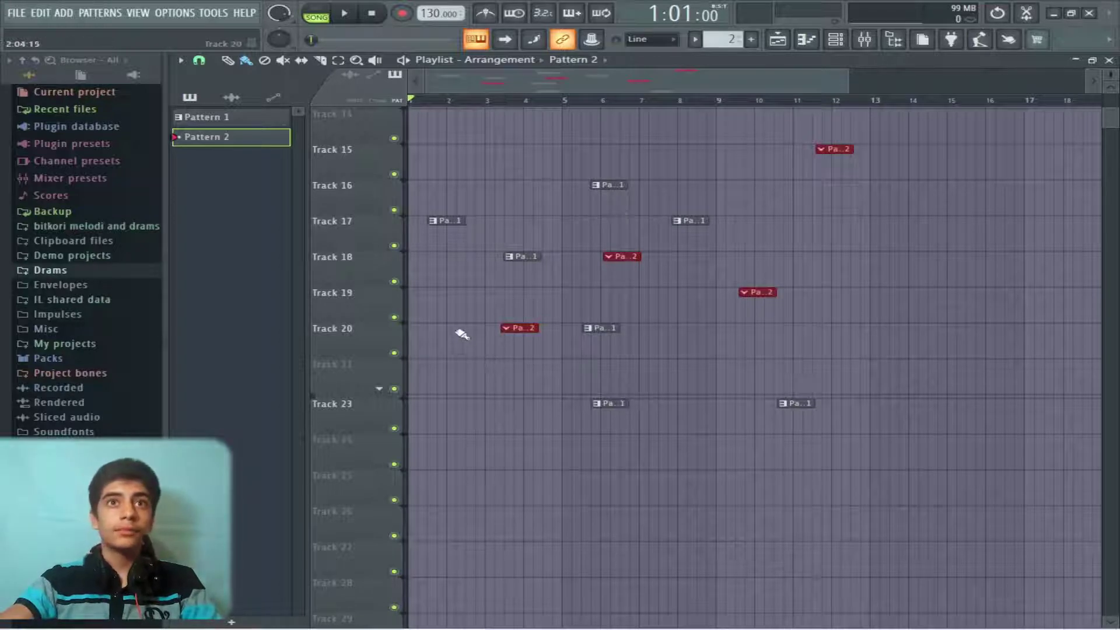
Deselect all Pattern 2 clips in the playlist.
ctrl+click(442, 292)
scroll(456, 252, up, 3)
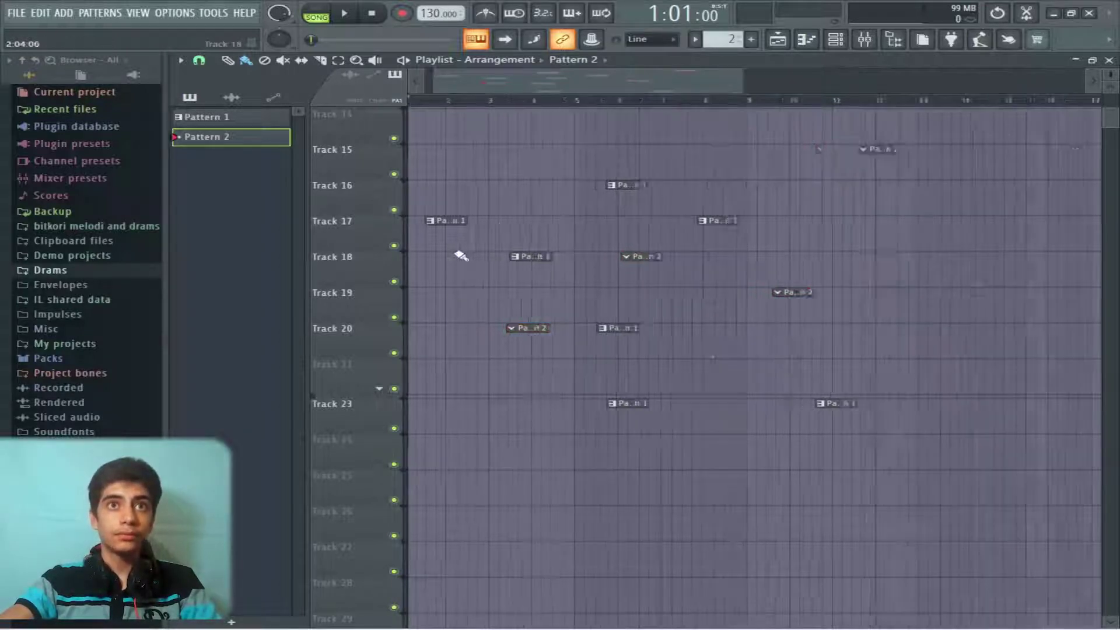
scroll(455, 253, down, 3)
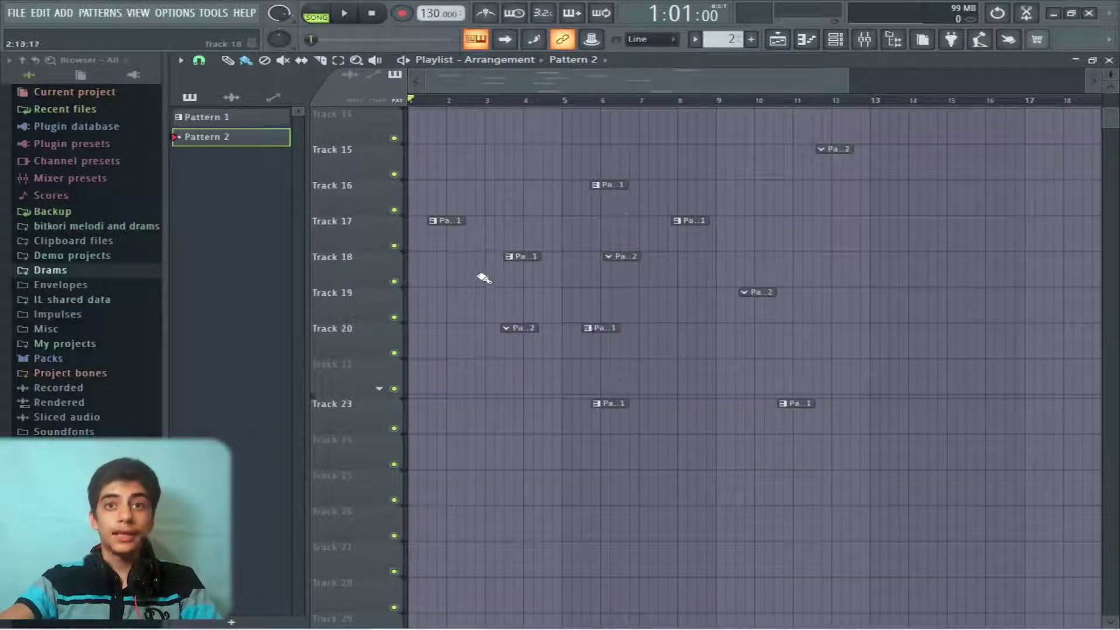
Select all Pattern 1 clips by source from the clip near bar 2 on Track 17, and make Pattern 1 active.
drag(461, 277, 438, 229)
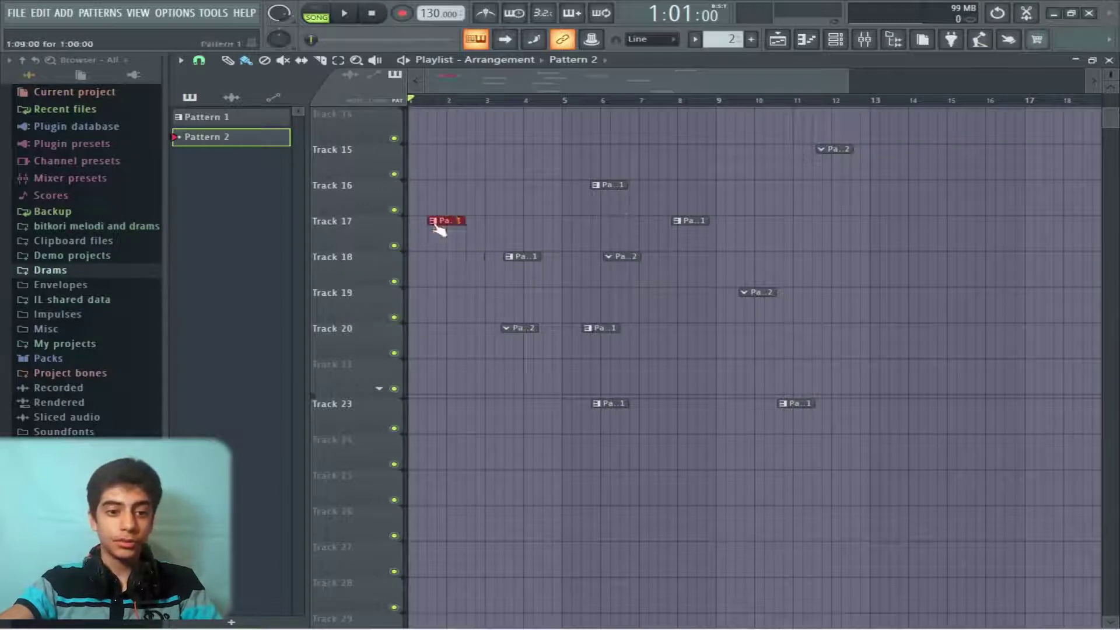
key(shift+c)
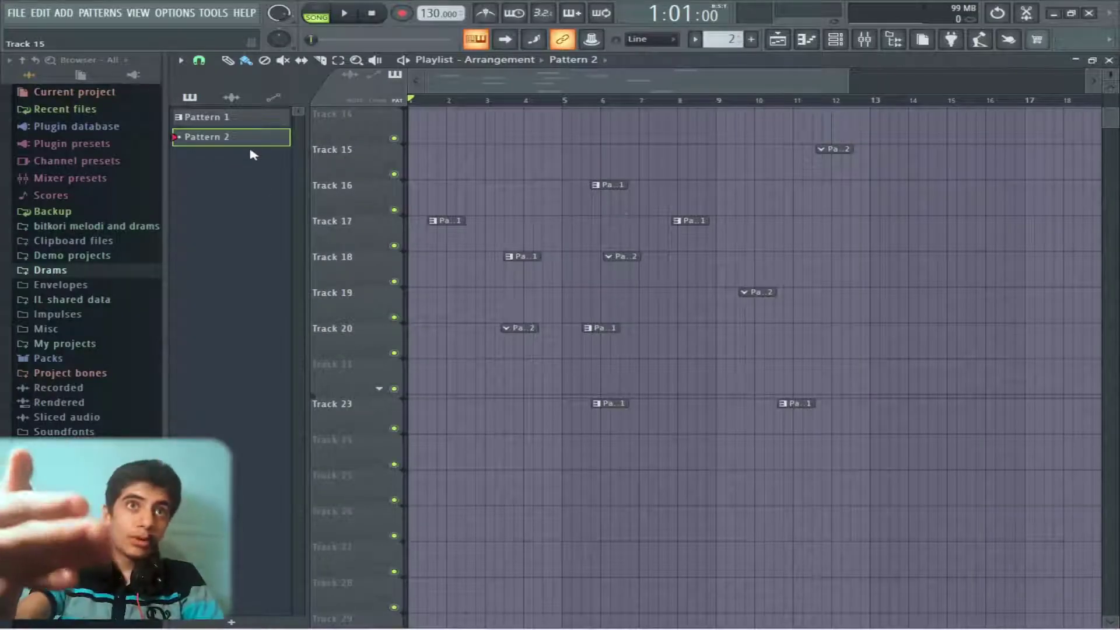
click(221, 119)
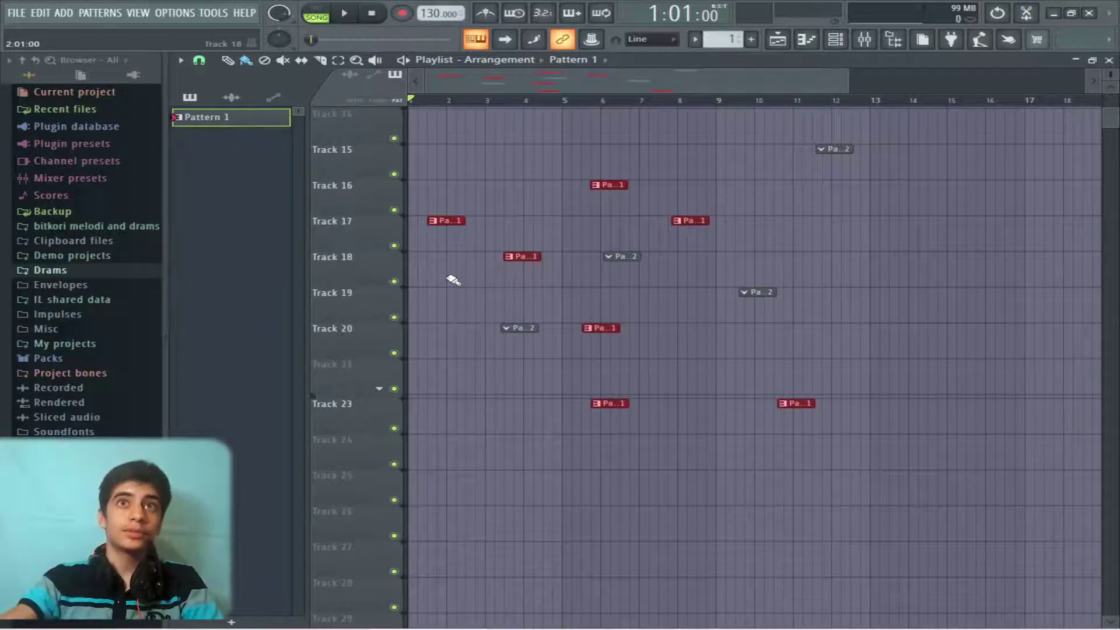
Switch the active pattern to Pattern 24 and add a clip of it on Track 17 at bar 13.
scroll(733, 41, up, 2)
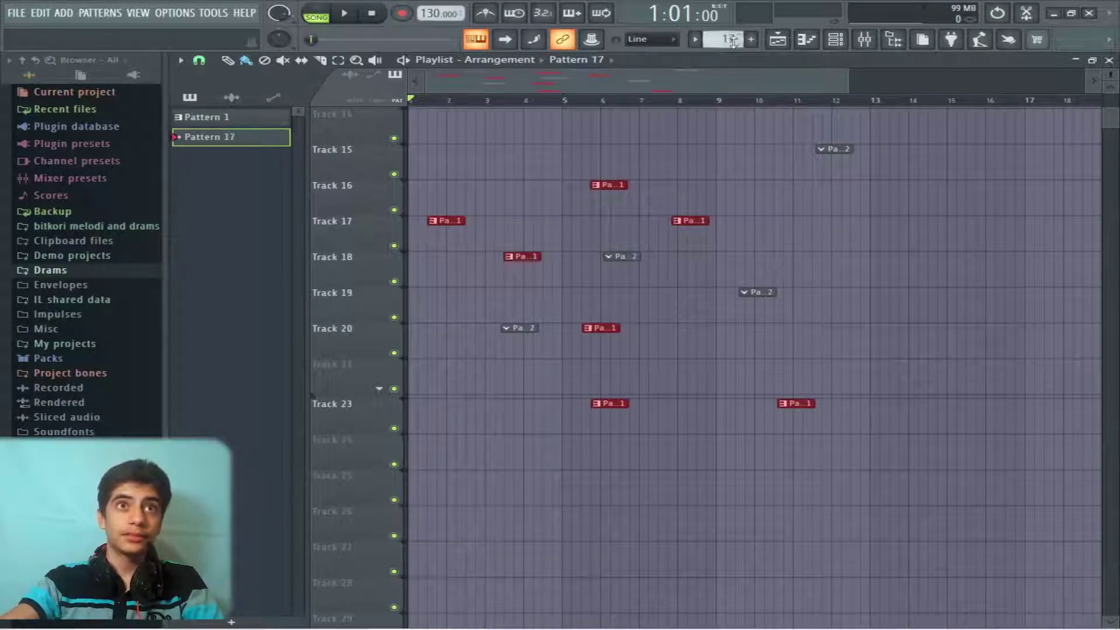
scroll(734, 41, up, 7)
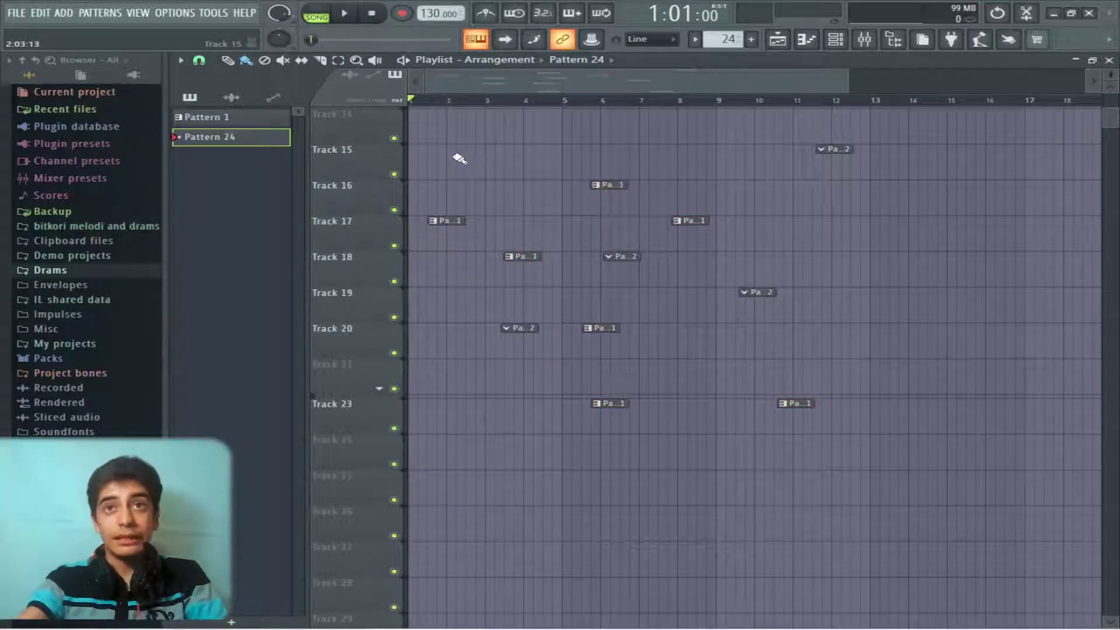
click(875, 221)
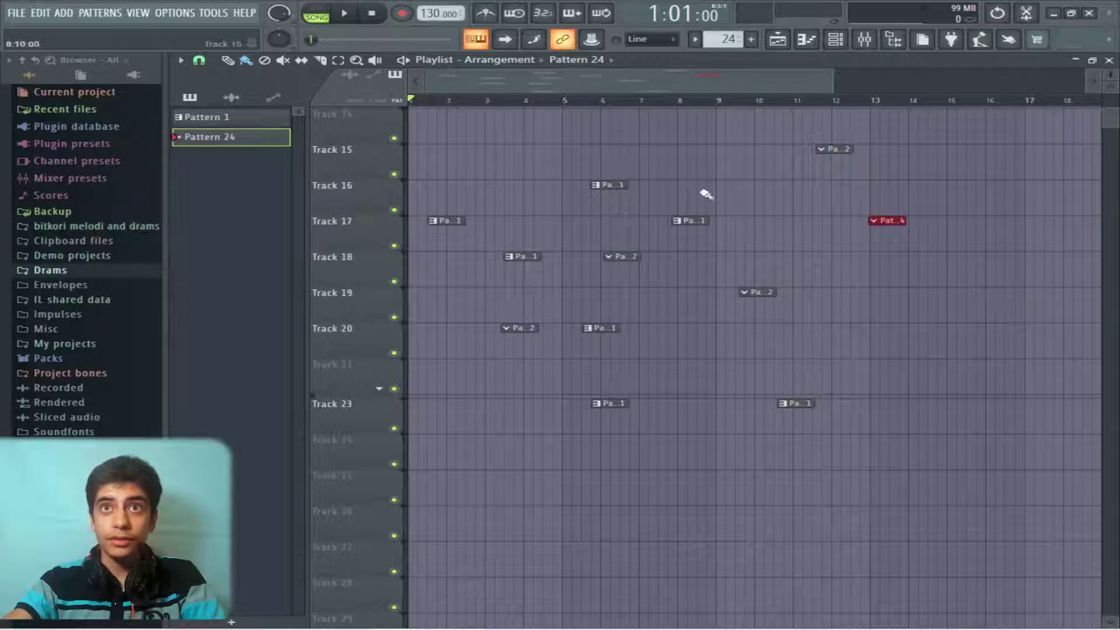
Check the Select muted option, leave it unused, and add two Pattern 24 clips on Track 18.
click(180, 60)
mouse_move(251, 124)
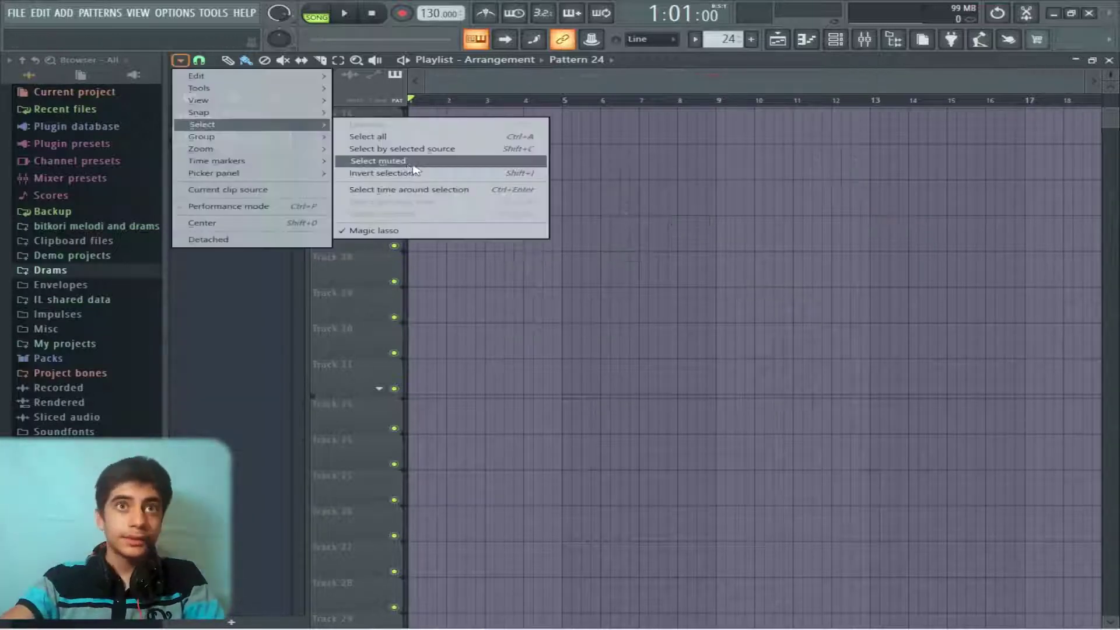
click(537, 264)
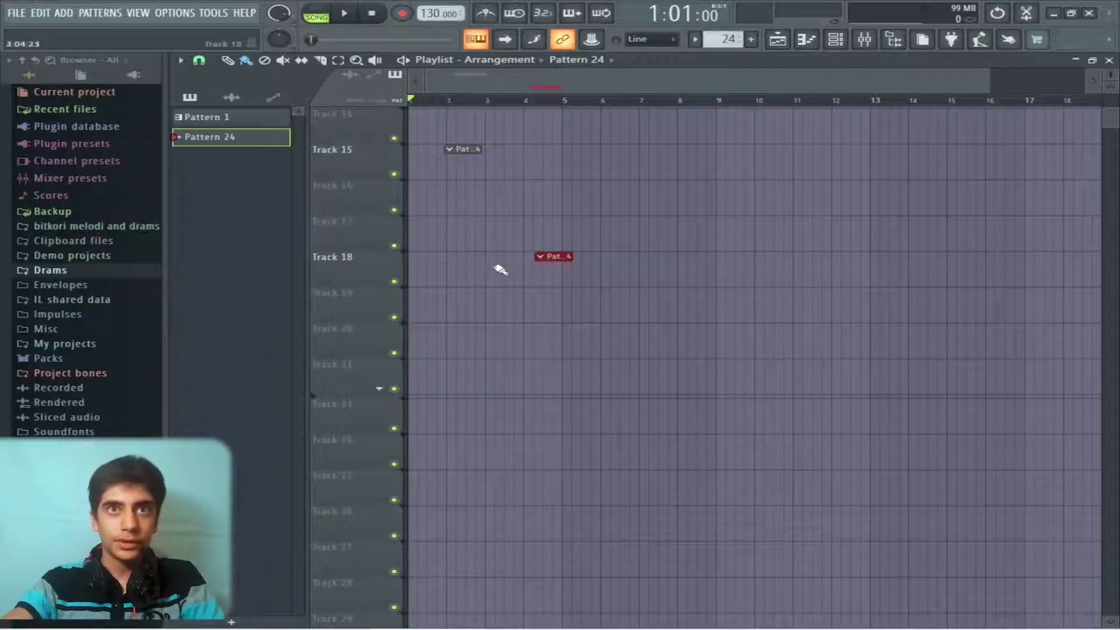
click(476, 257)
scroll(487, 227, up, 2)
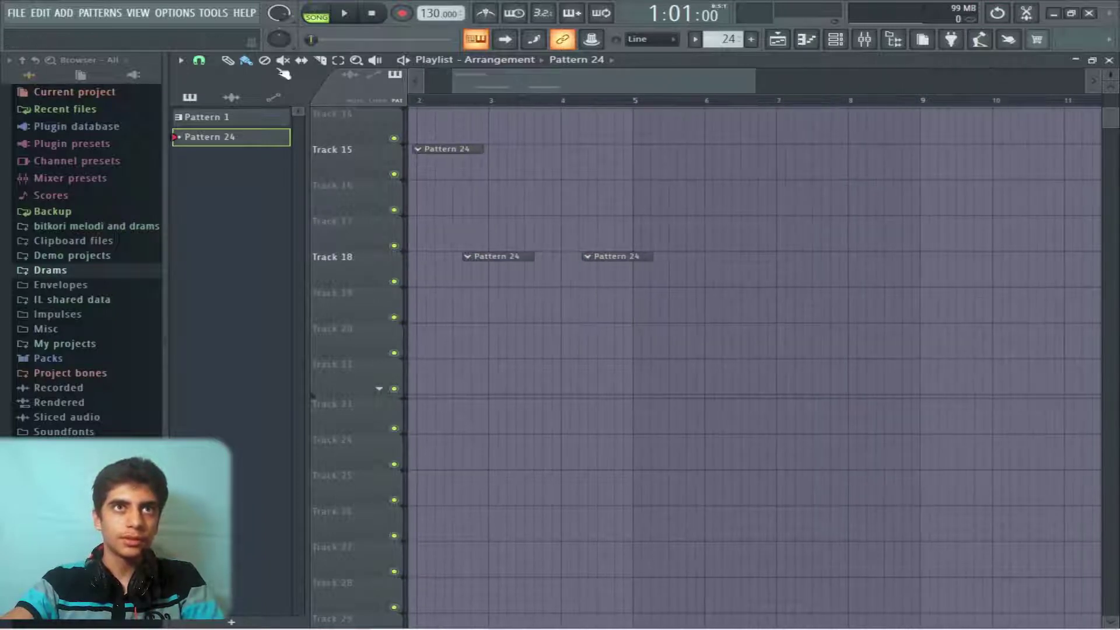
Mute the Pattern 24 clip on Track 15 and select all muted clips.
click(180, 60)
mouse_move(242, 124)
click(376, 161)
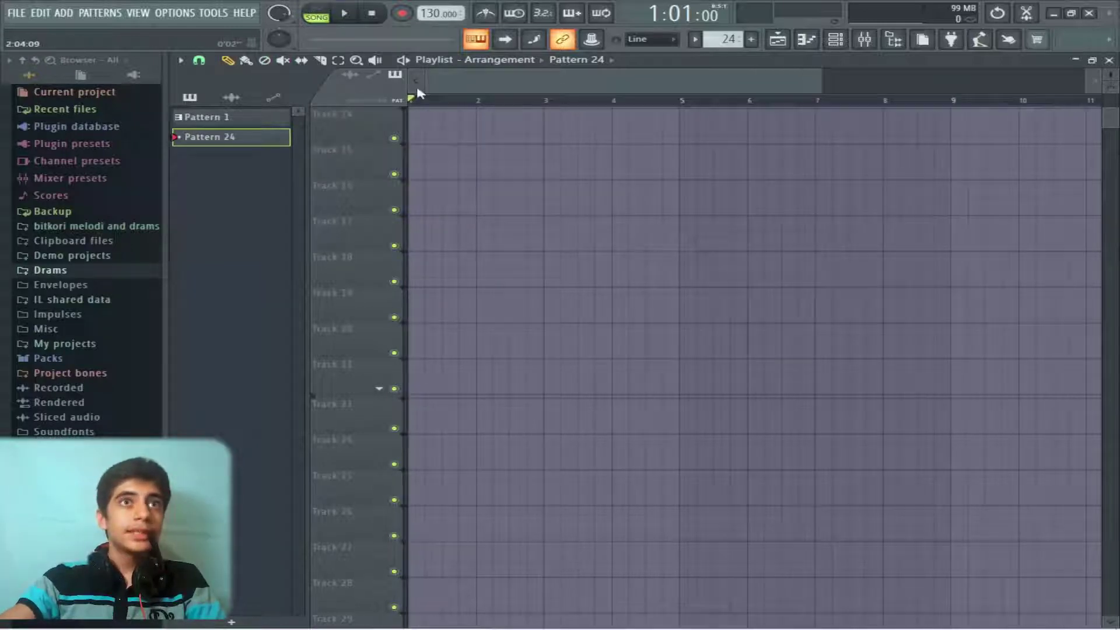
Add Pattern 24 clips on Tracks 16, 21 and 23, and Pattern 1 clips on Tracks 17, 19 and 20.
click(180, 60)
mouse_move(251, 125)
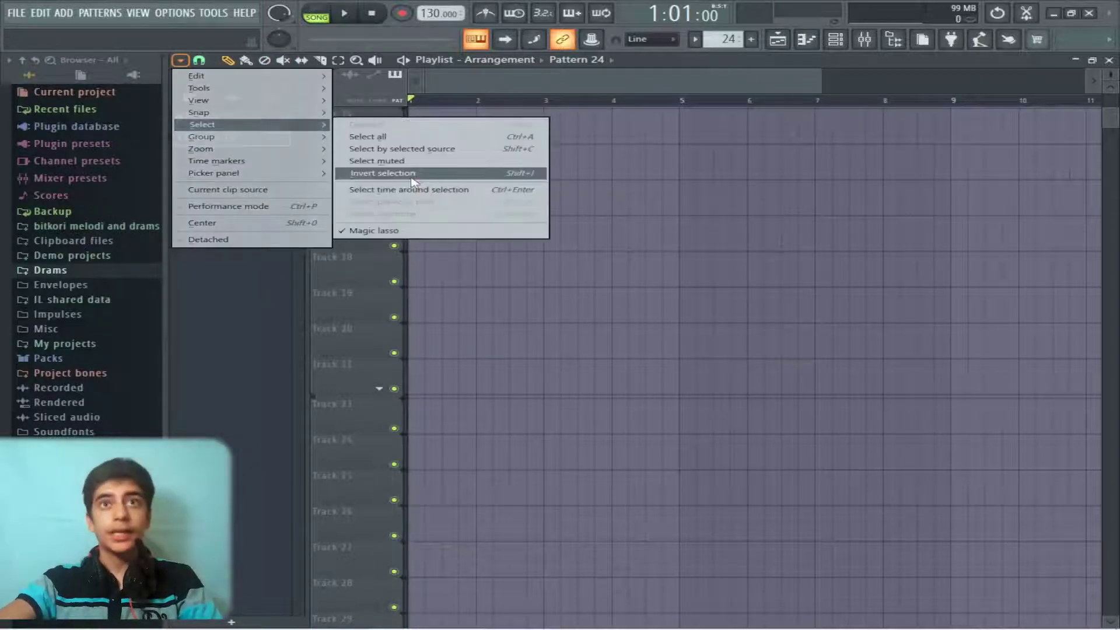
click(411, 175)
click(681, 197)
click(955, 364)
click(755, 415)
click(256, 117)
click(469, 339)
click(581, 233)
click(662, 304)
drag(622, 260, 814, 417)
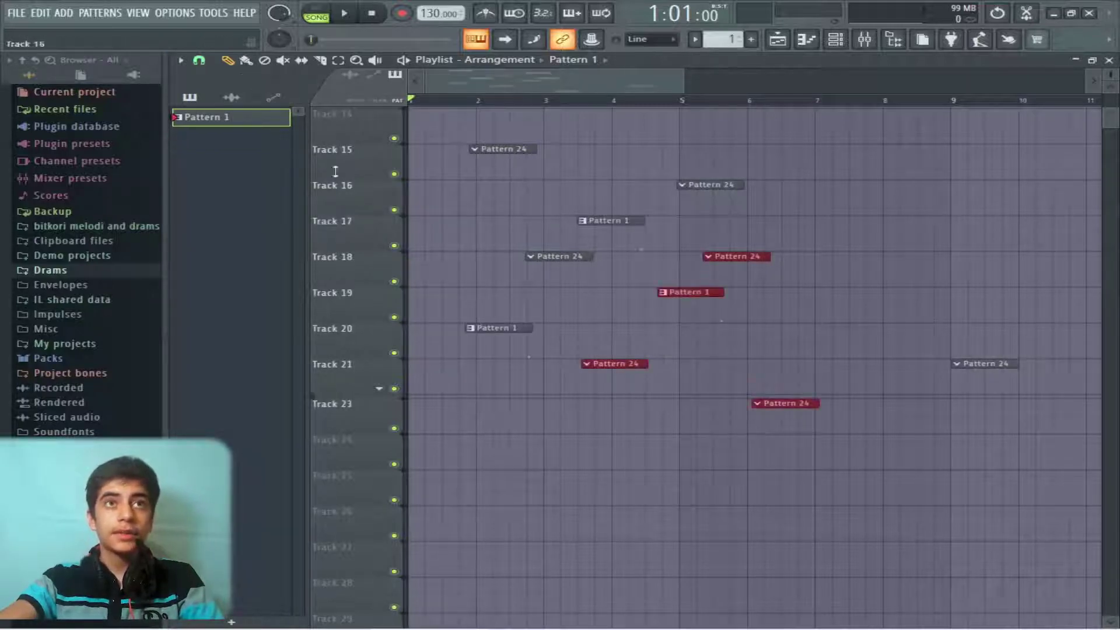
click(182, 60)
click(851, 423)
Select the Pattern 24 clips on Tracks 21 and 23, invert the selection, and deselect everything.
drag(1053, 472, 571, 358)
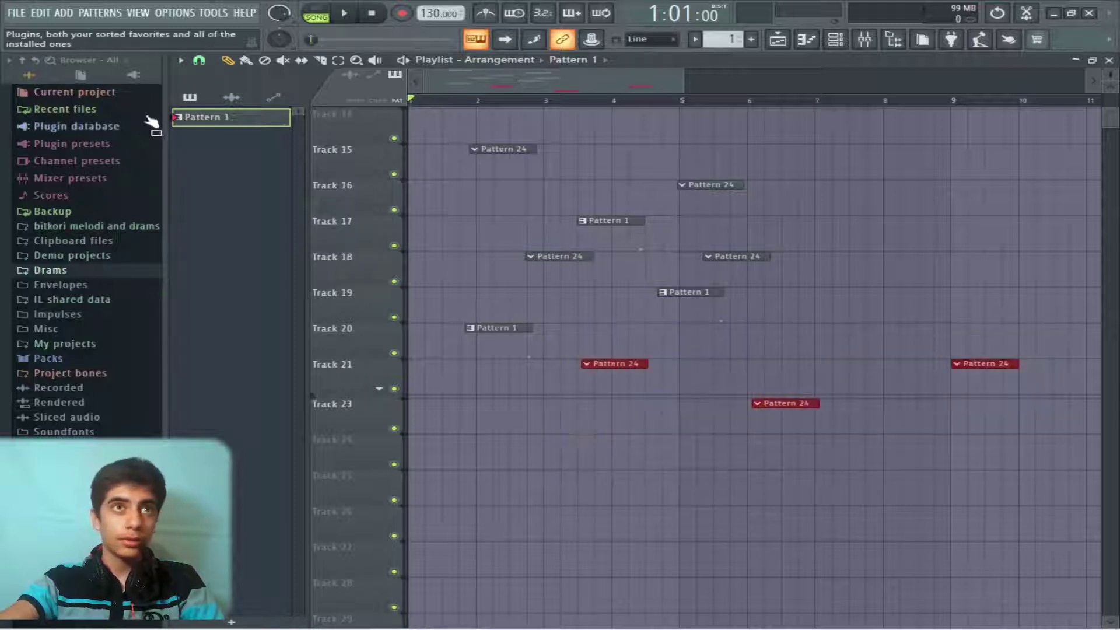
click(181, 59)
mouse_move(256, 124)
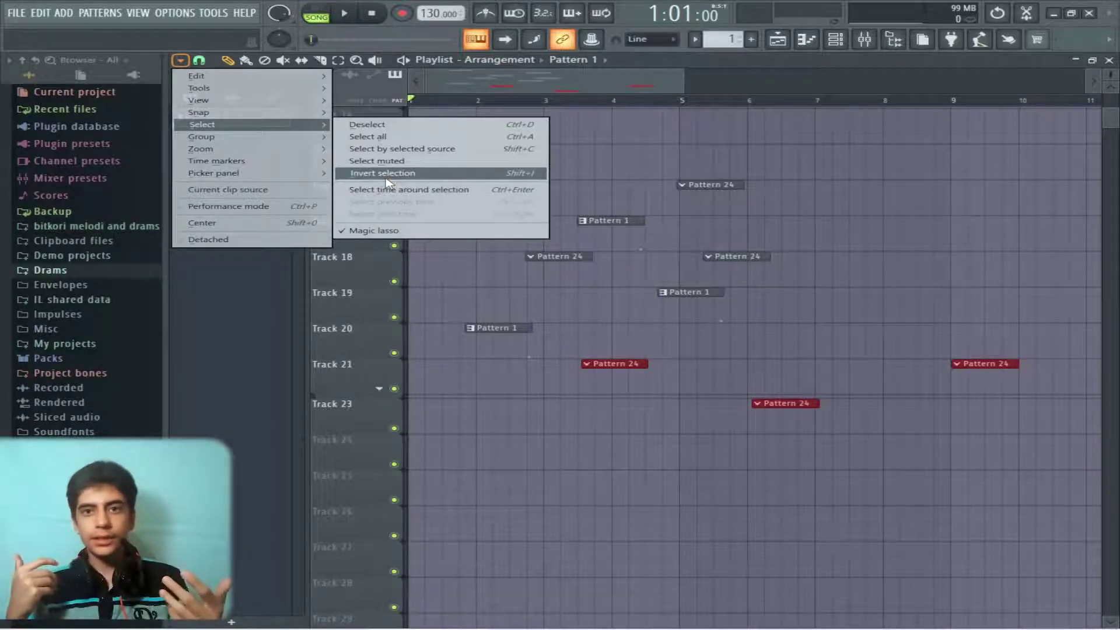
click(385, 174)
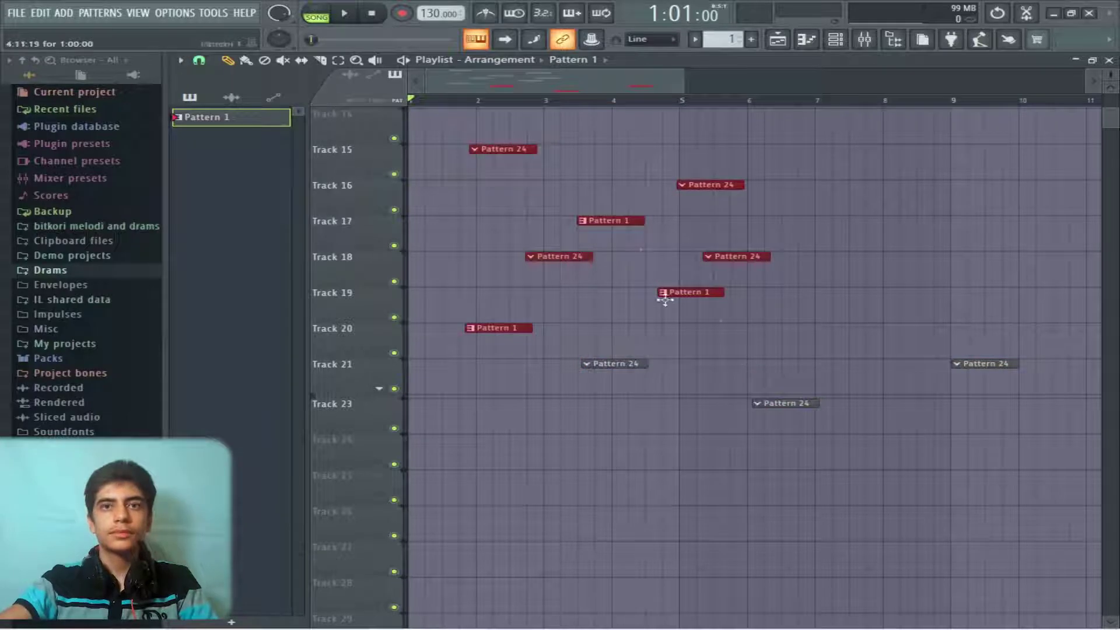
click(743, 350)
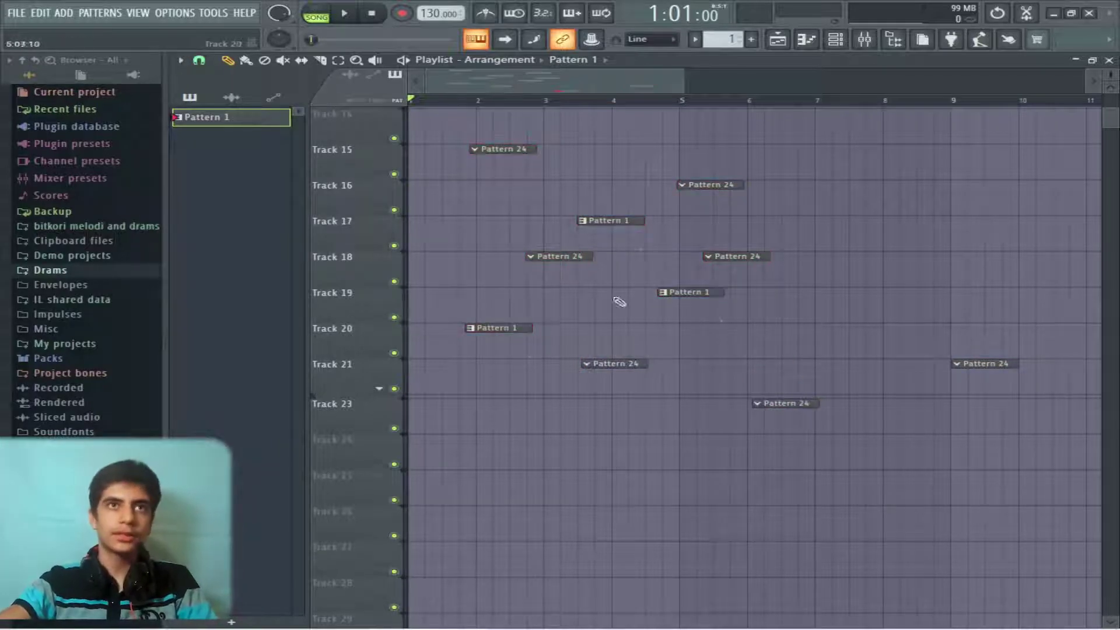
Select the clips at bar 9 on Track 21 and bar 6 on Track 23, and select the time around them.
click(180, 60)
mouse_move(202, 125)
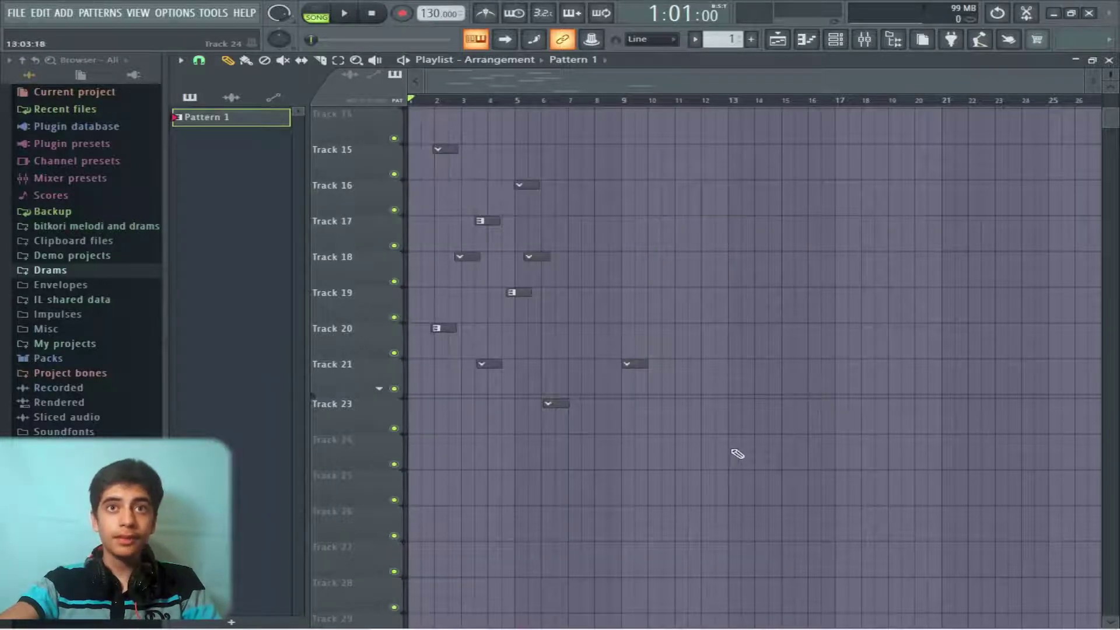
scroll(688, 458, up, 3)
scroll(628, 465, down, 3)
drag(704, 483, 540, 391)
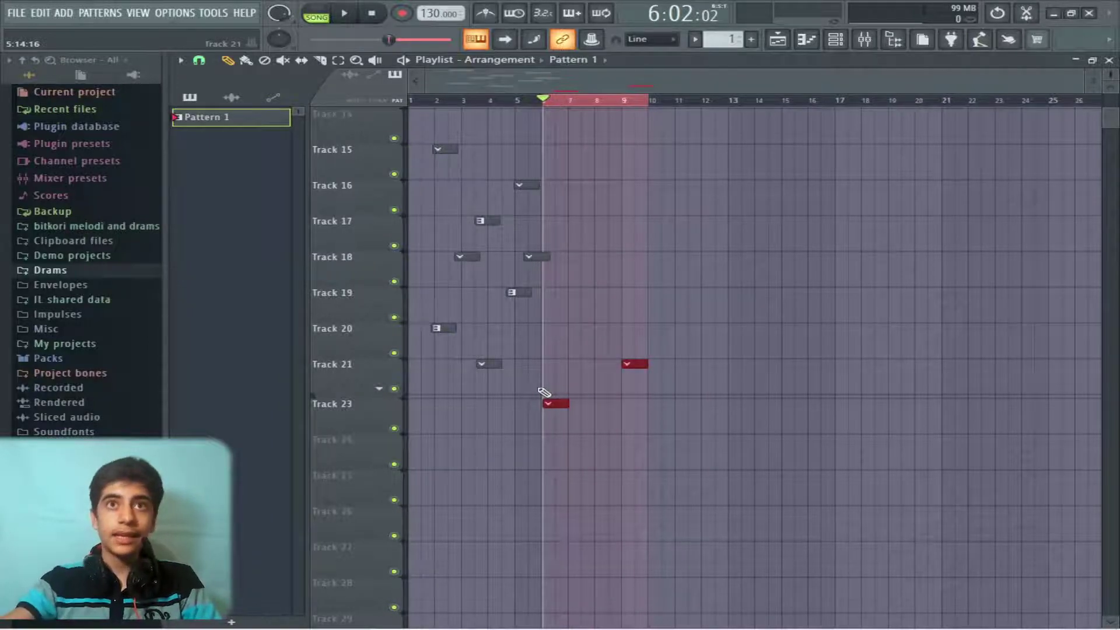
scroll(548, 400, up, 4)
drag(492, 500, 1062, 383)
scroll(1023, 380, down, 4)
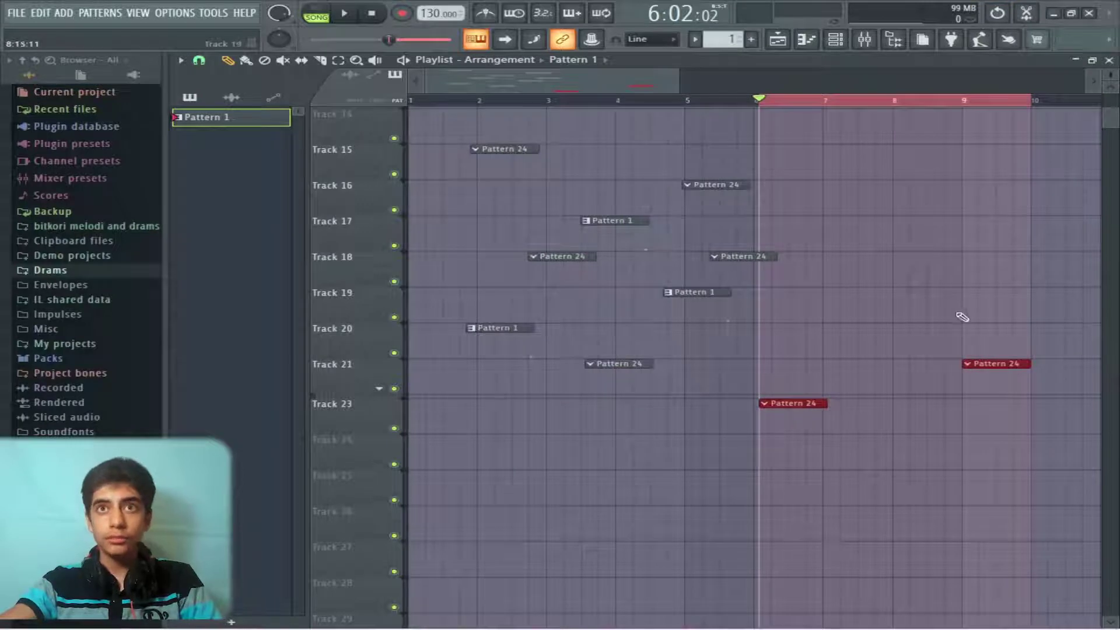
Try the Select previous time command, and move the time selection to the next range and back.
mouse_move(759, 101)
mouse_down()
mouse_move(824, 108)
mouse_move(757, 98)
mouse_up()
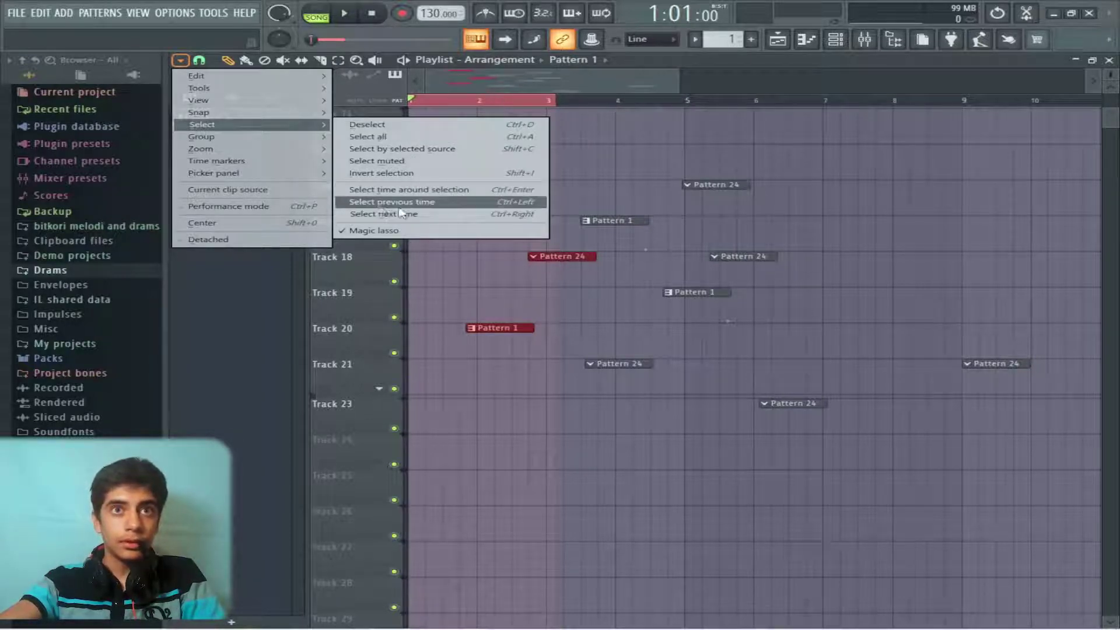
click(417, 202)
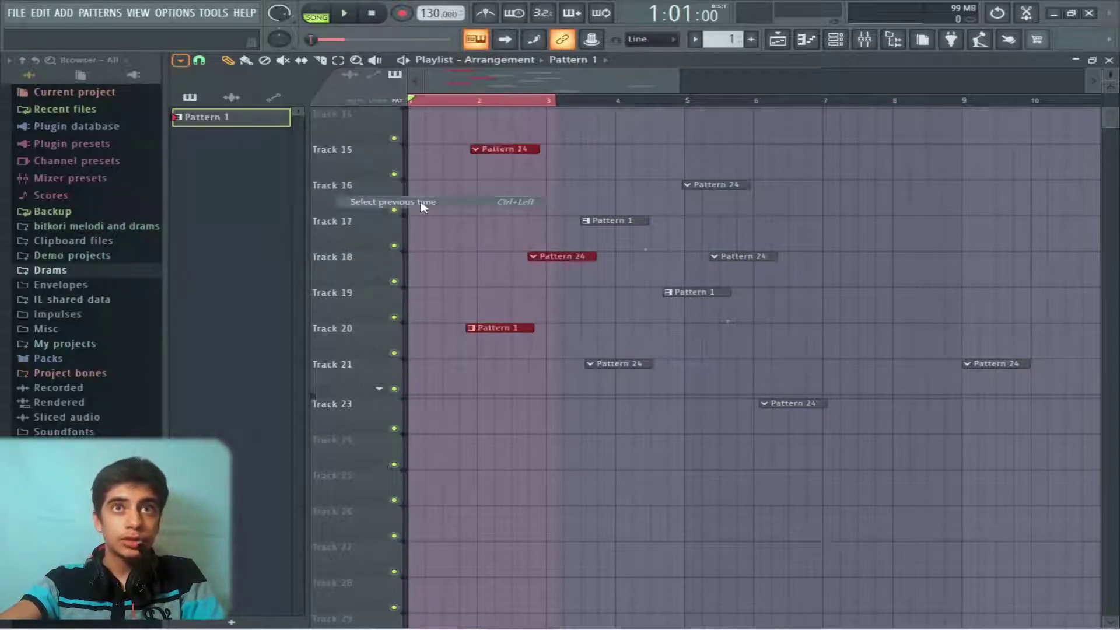
key(ctrl+Right)
key(ctrl+Left)
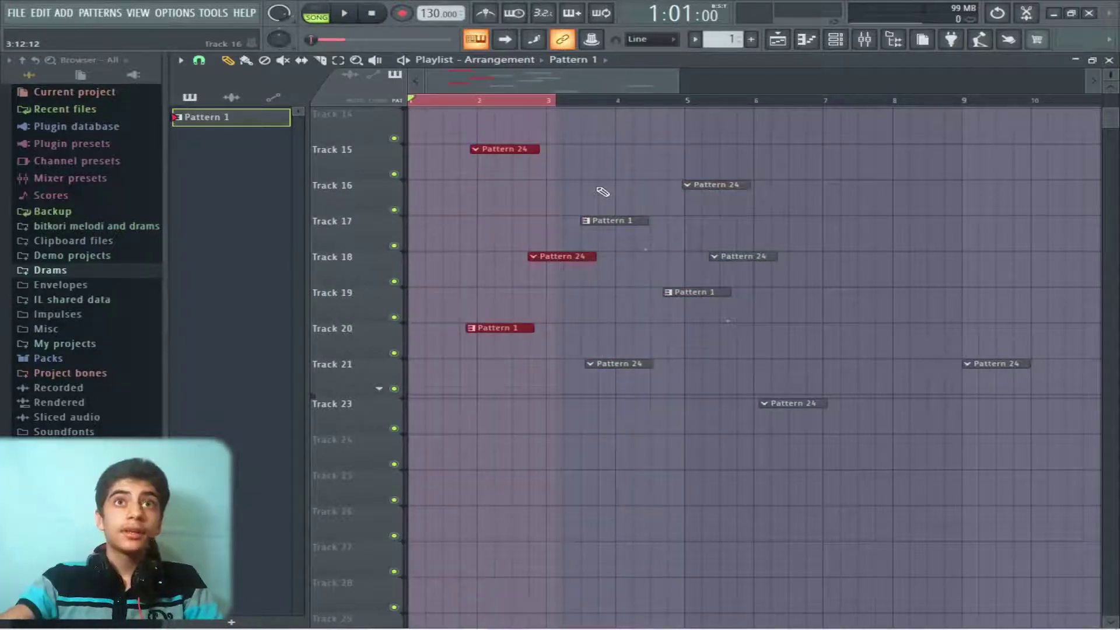
Set the time selection to end at bar 3 and step it through the next and previous ranges back to bar 1.
drag(557, 104, 546, 104)
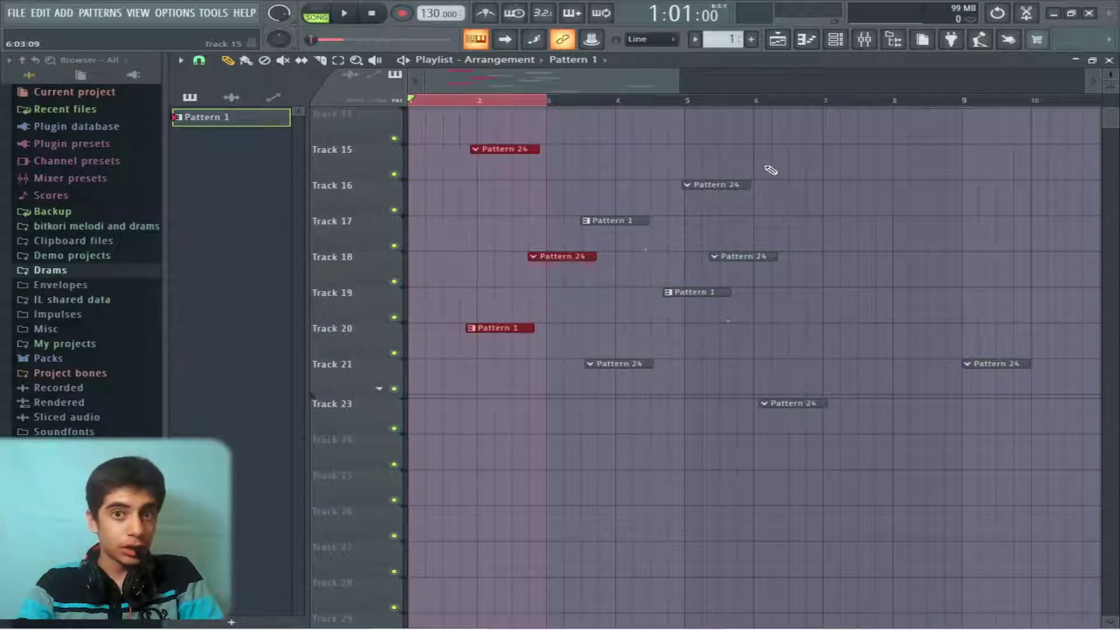
key(ctrl+Right)
key(ctrl+Right)
key(ctrl+Left)
key(ctrl+Left)
key(ctrl+Right)
key(ctrl+Right)
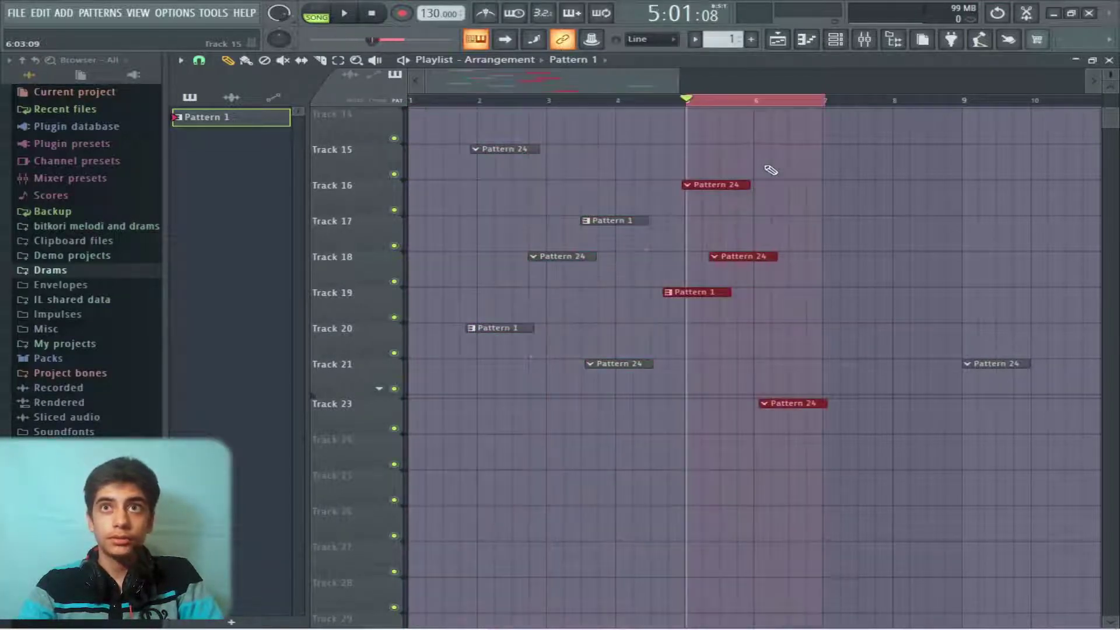
key(ctrl+Right)
key(ctrl+Right)
key(ctrl+Left)
key(ctrl+Right)
key(ctrl+Left)
key(ctrl+Left)
key(ctrl+Left)
key(ctrl+Left)
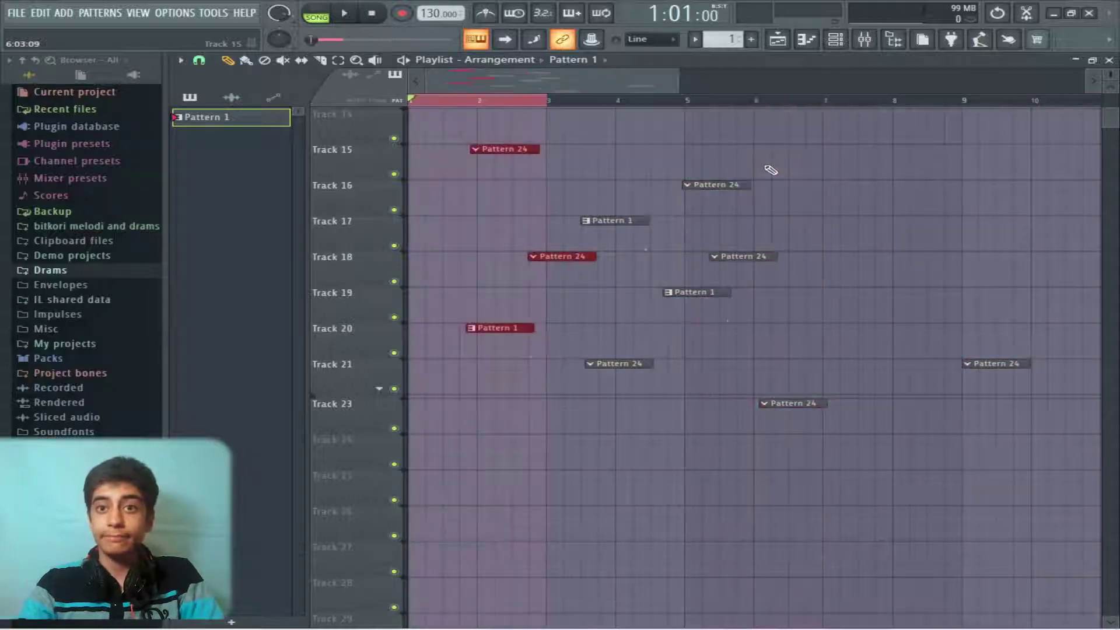
Check the Magic lasso option, lasso the clips on Tracks 21 and 23, and deselect them.
click(180, 61)
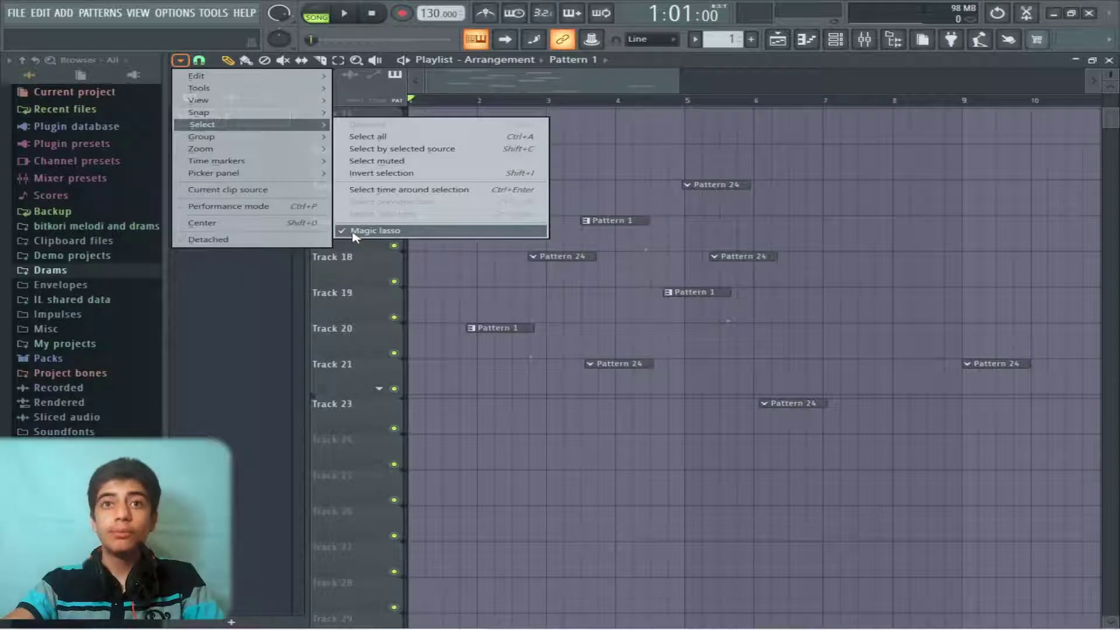
click(671, 507)
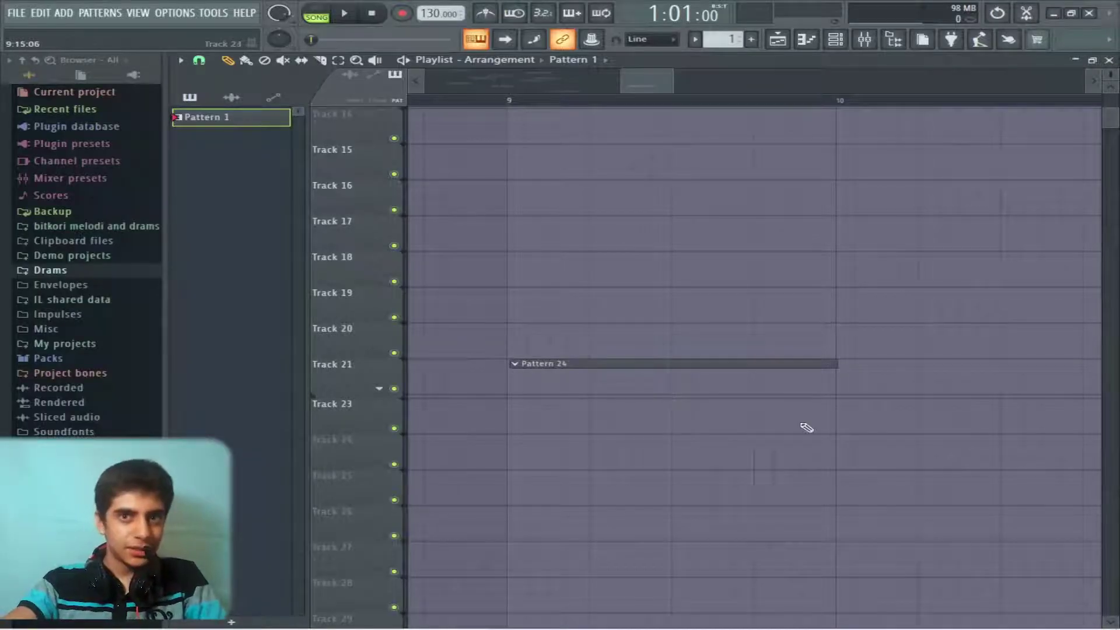
drag(927, 471, 630, 325)
click(822, 449)
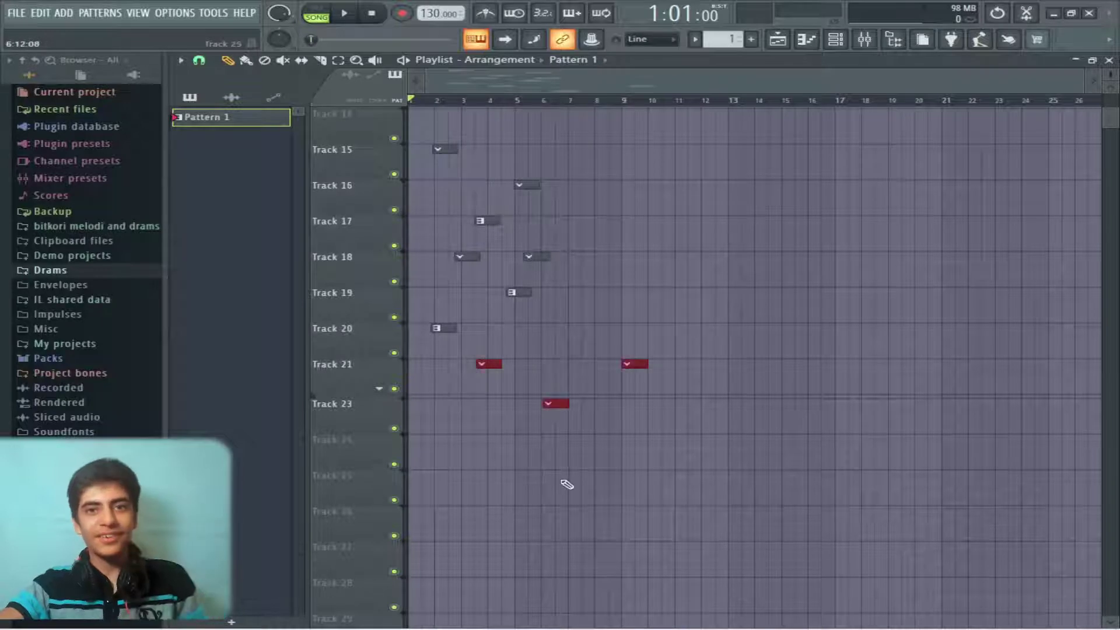
click(566, 485)
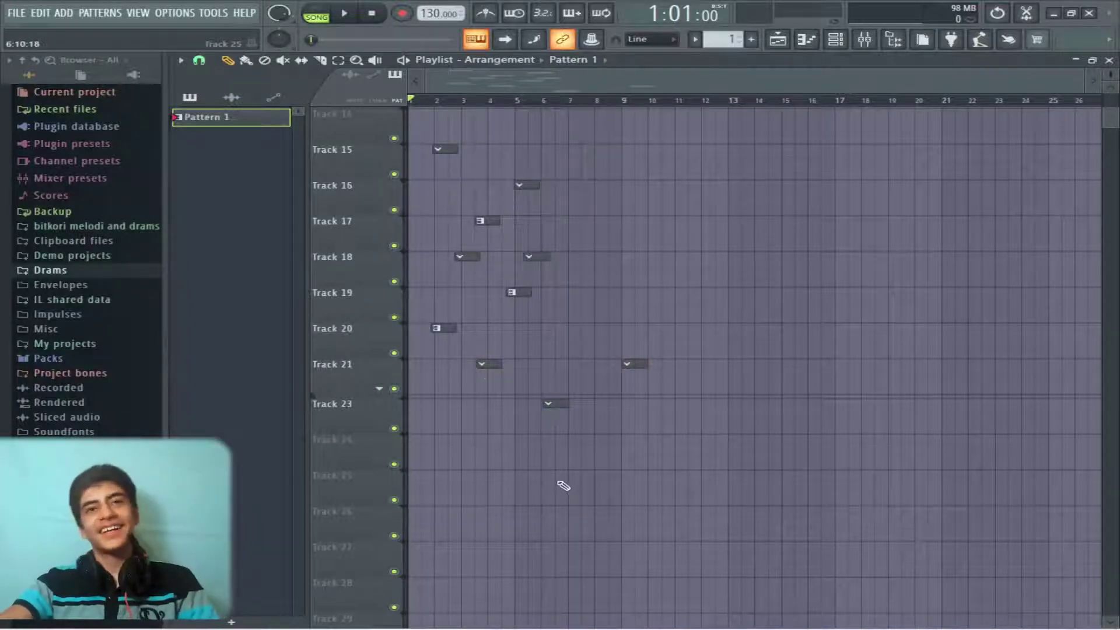
Check the Group commands, merge the clips around bar 5 on Tracks 18 and 19, and move the merged clip along Track 18.
click(181, 60)
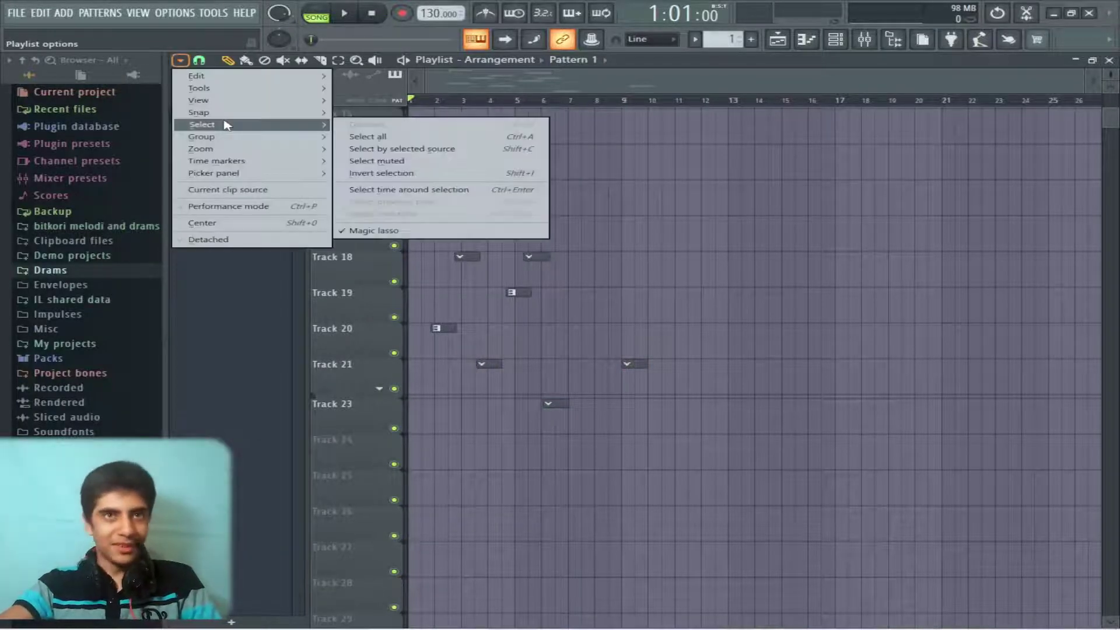
mouse_move(211, 139)
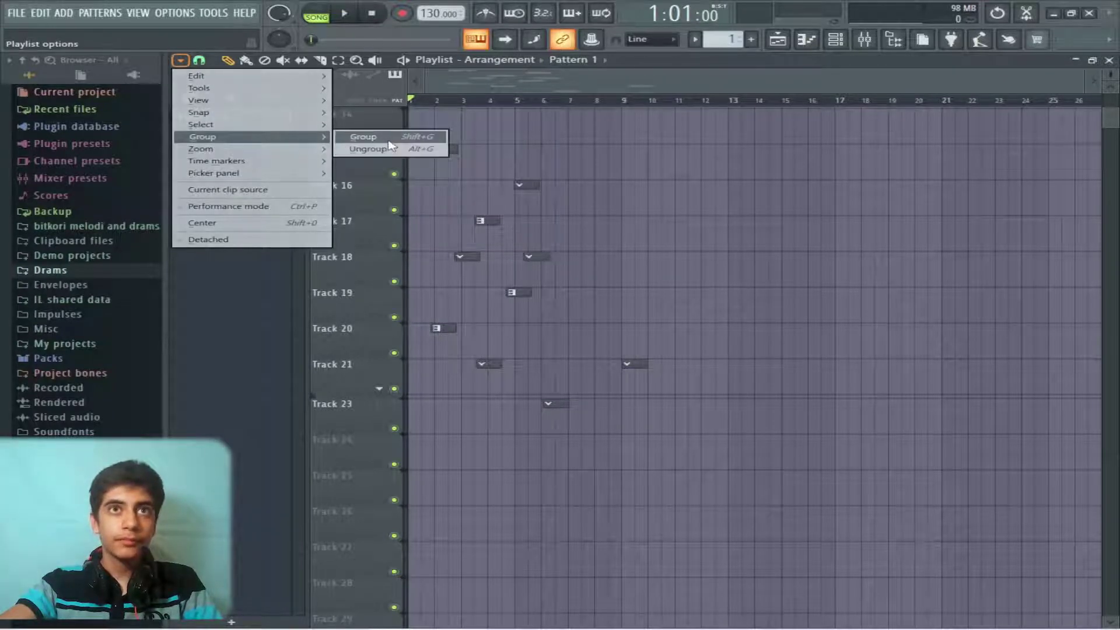
click(672, 207)
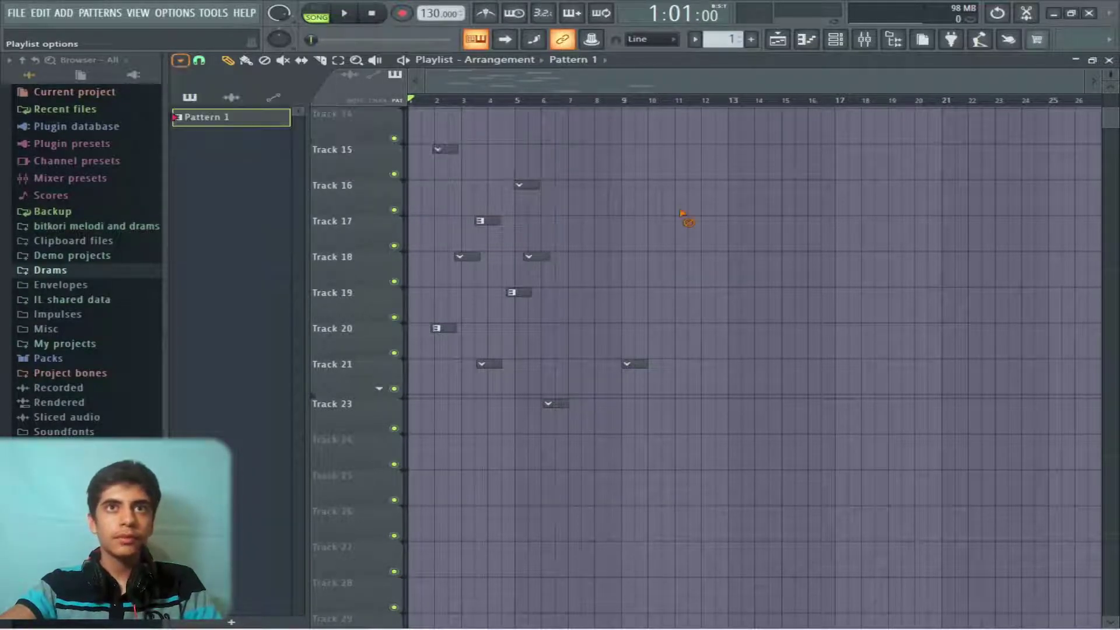
drag(579, 297, 520, 285)
key(ctrl+g)
scroll(516, 281, up, 6)
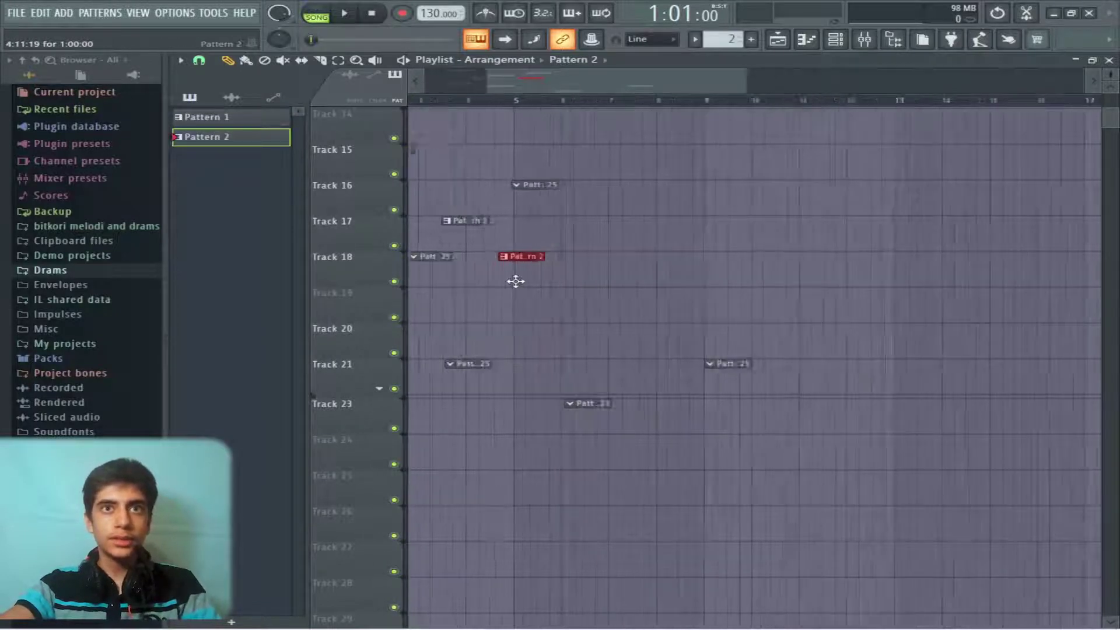
drag(516, 281, 606, 293)
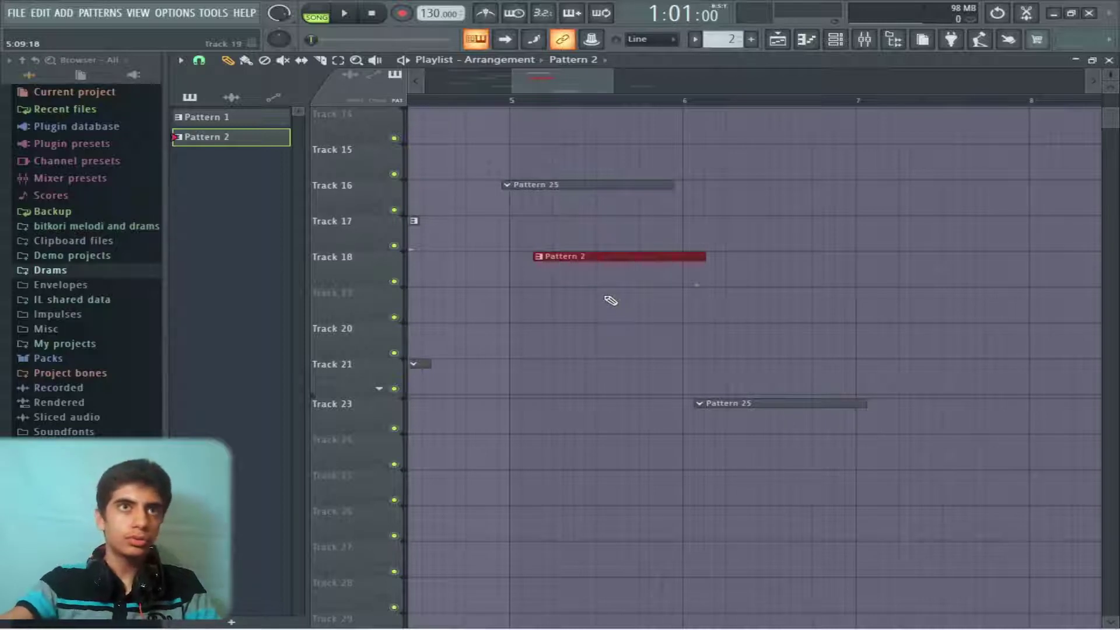
Try ungrouping the Pattern 2 clip on Track 18, and undo back to before the pattern clips were merged.
click(181, 60)
mouse_move(211, 136)
click(374, 151)
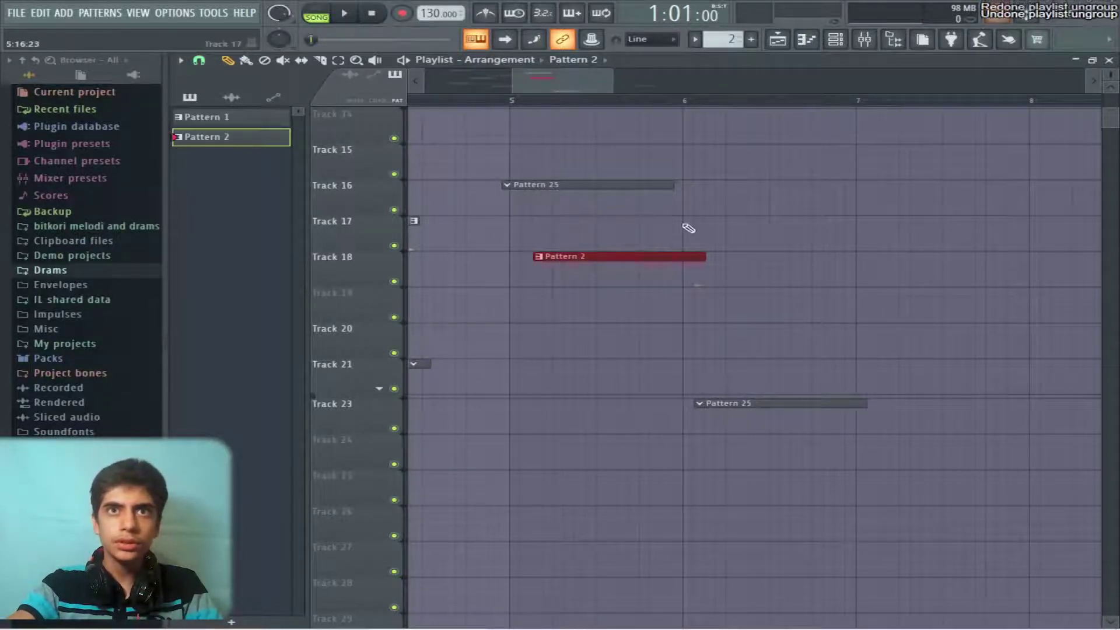
key(ctrl+z)
key(ctrl+z)
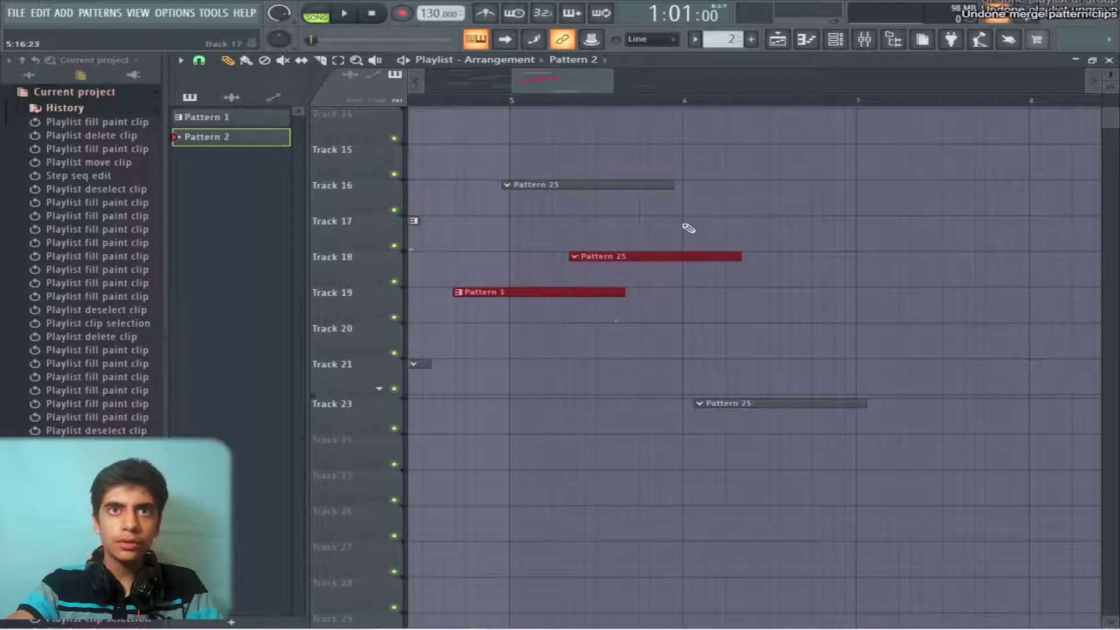
Try merging the pattern clips on Tracks 18 and 19 once more, and undo the merge.
ctrl+click(743, 325)
drag(744, 356, 522, 249)
click(182, 61)
mouse_move(232, 139)
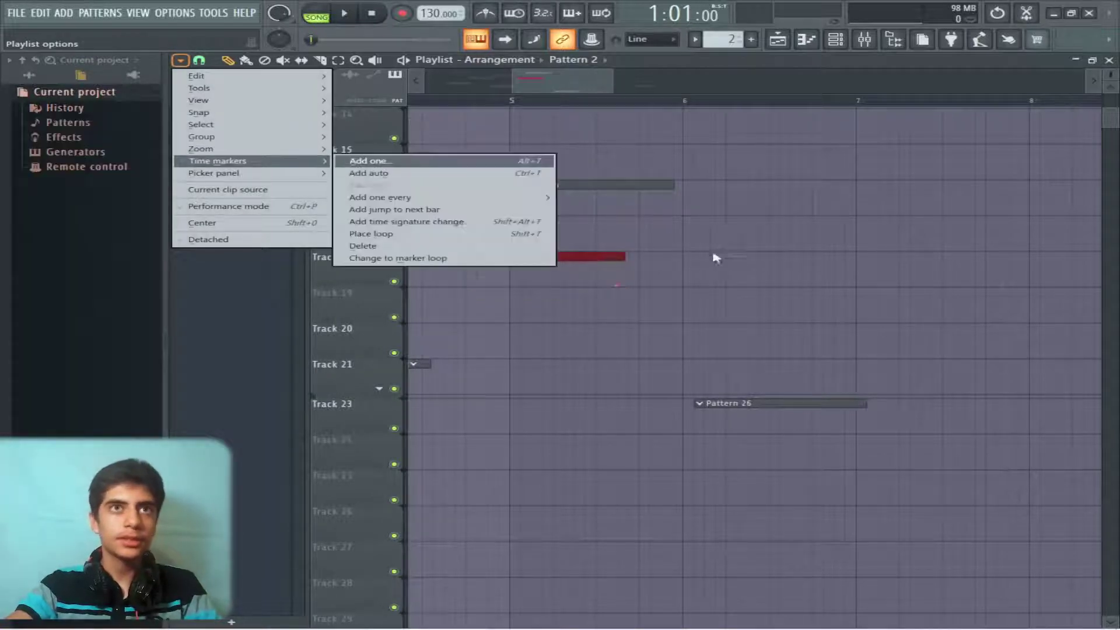
mouse_move(280, 77)
click(731, 184)
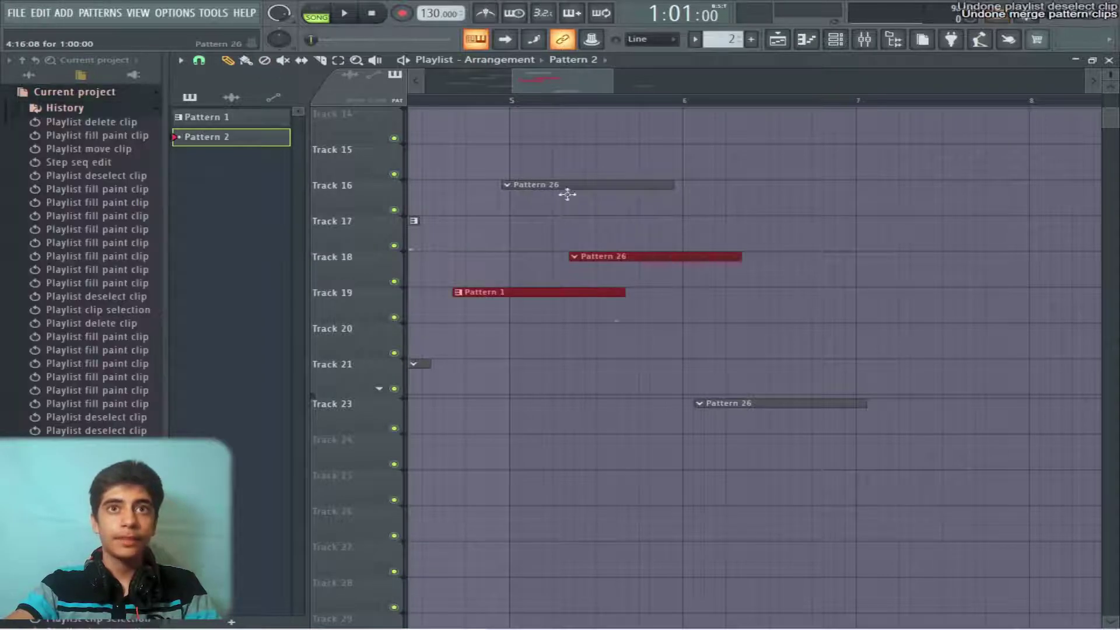
Group the selected clips on Tracks 18 and 19 and move them together onto Tracks 19 and 20.
click(180, 60)
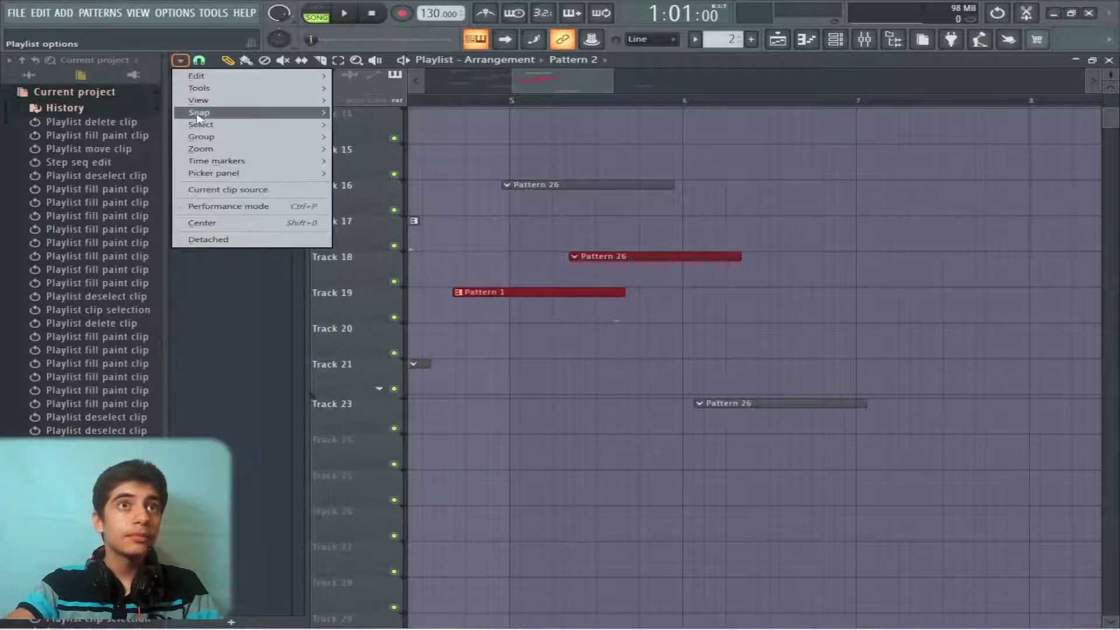
mouse_move(316, 140)
click(363, 136)
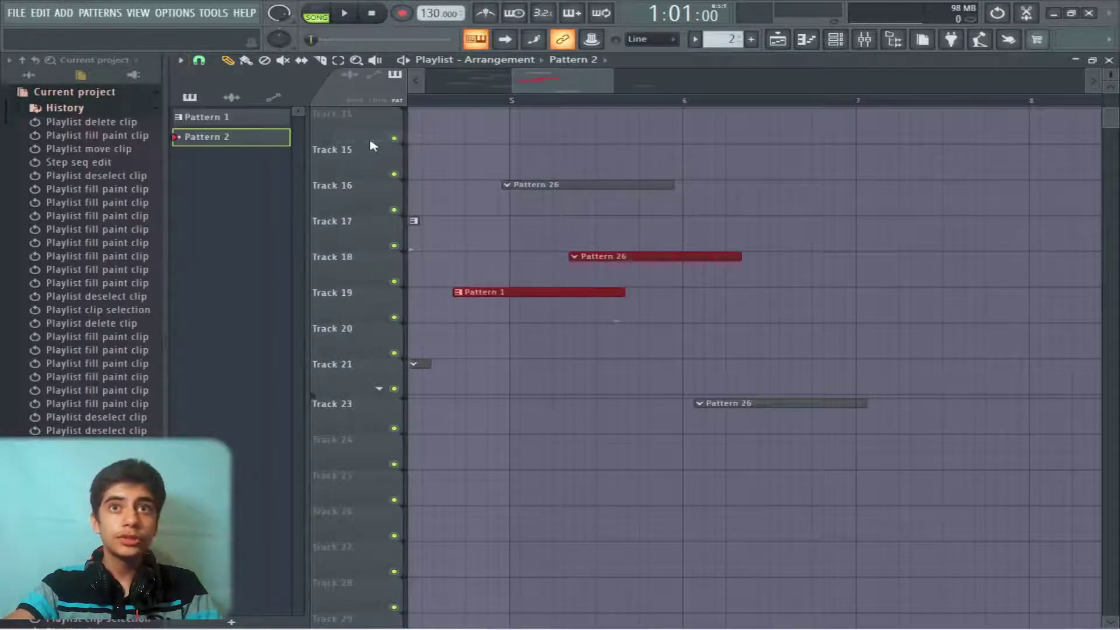
click(610, 276)
drag(530, 297, 608, 313)
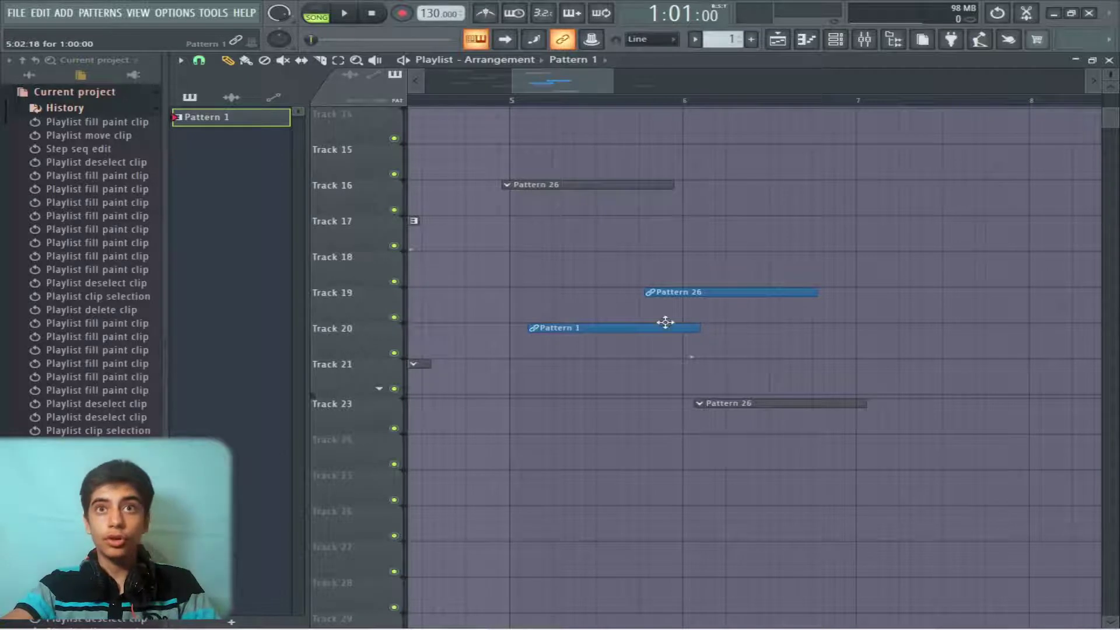
Ungroup the two clips, move them separately back onto Tracks 18 and 19 near bar 5, and deselect them.
key(alt+g)
drag(665, 317, 585, 254)
click(782, 348)
Check the Zoom commands, zoom the playlist out far, and vary the height of its tracks.
click(181, 60)
mouse_move(216, 143)
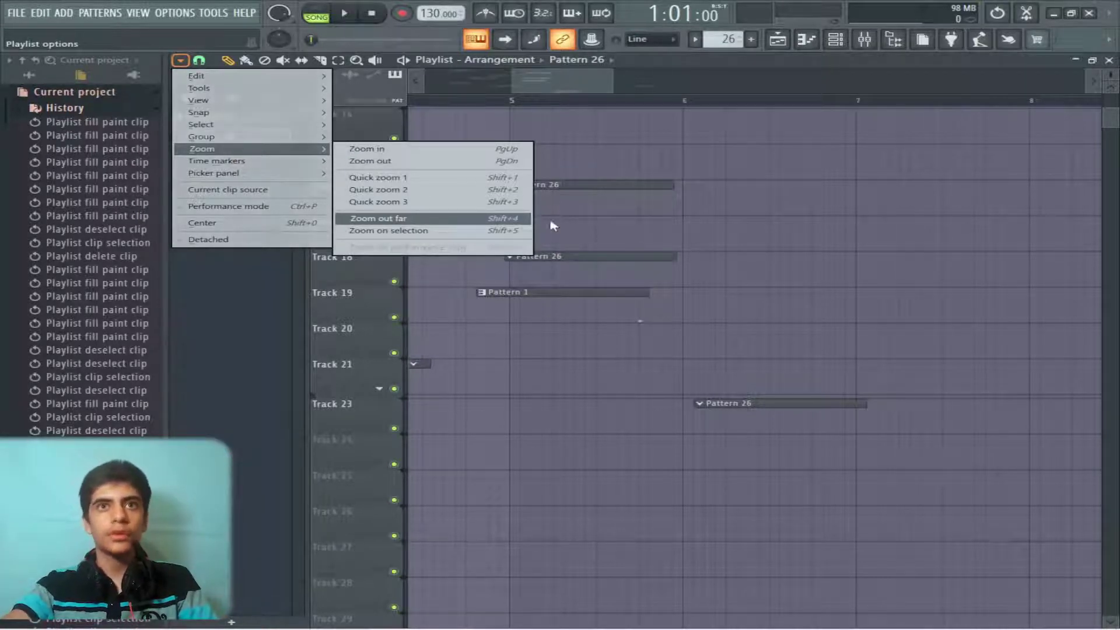
click(525, 218)
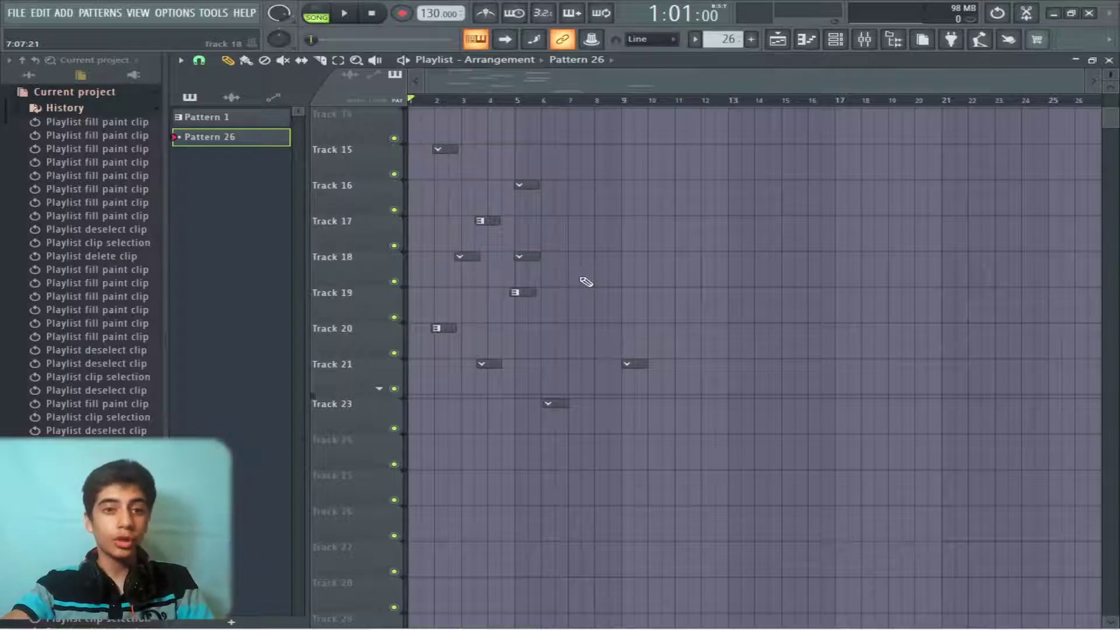
scroll(585, 281, down, 5)
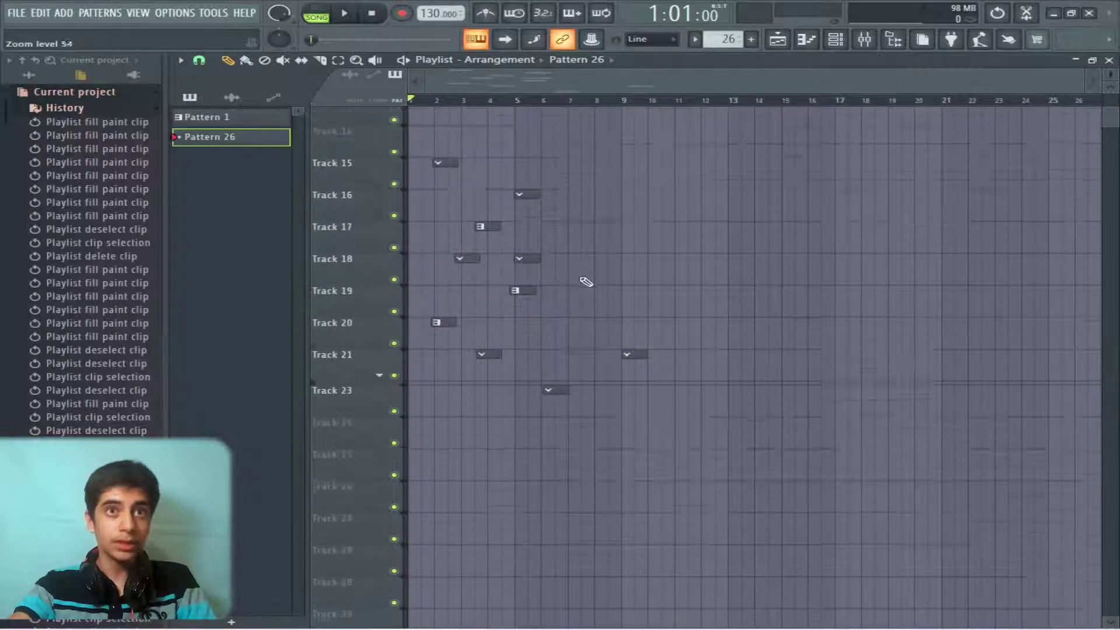
scroll(583, 284, down, 2)
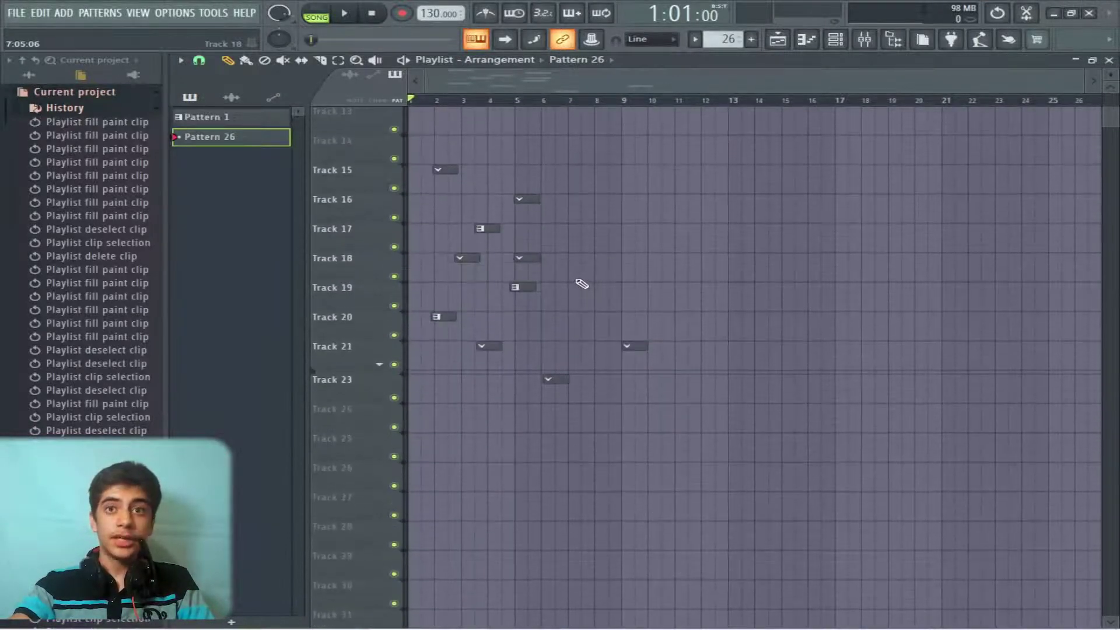
scroll(583, 285, up, 2)
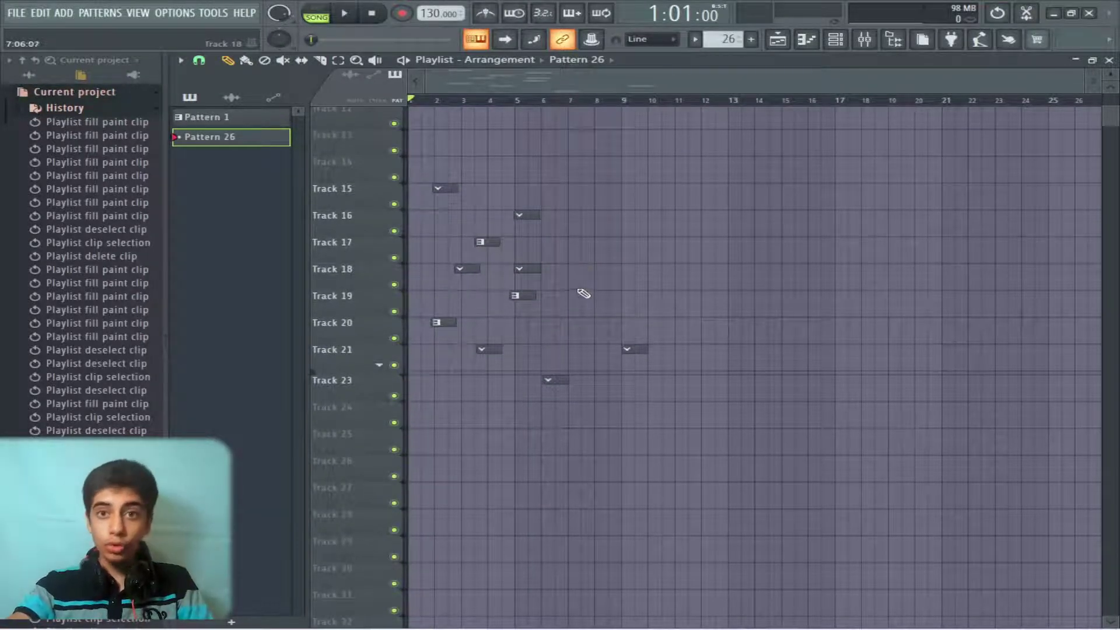
Zoom in on a marked area of the playlist around bar 5, and zoom back out.
ctrl+right_click(659, 184)
mouse_move(658, 175)
mouse_down()
mouse_move(650, 210)
mouse_move(655, 188)
mouse_move(482, 135)
mouse_up()
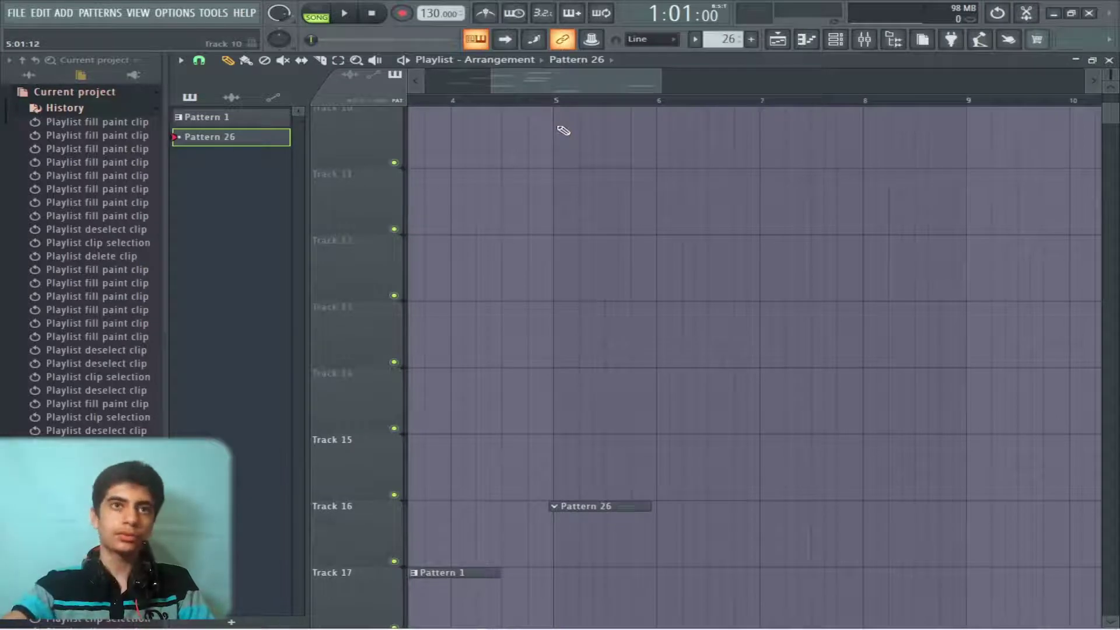
drag(553, 238, 574, 249)
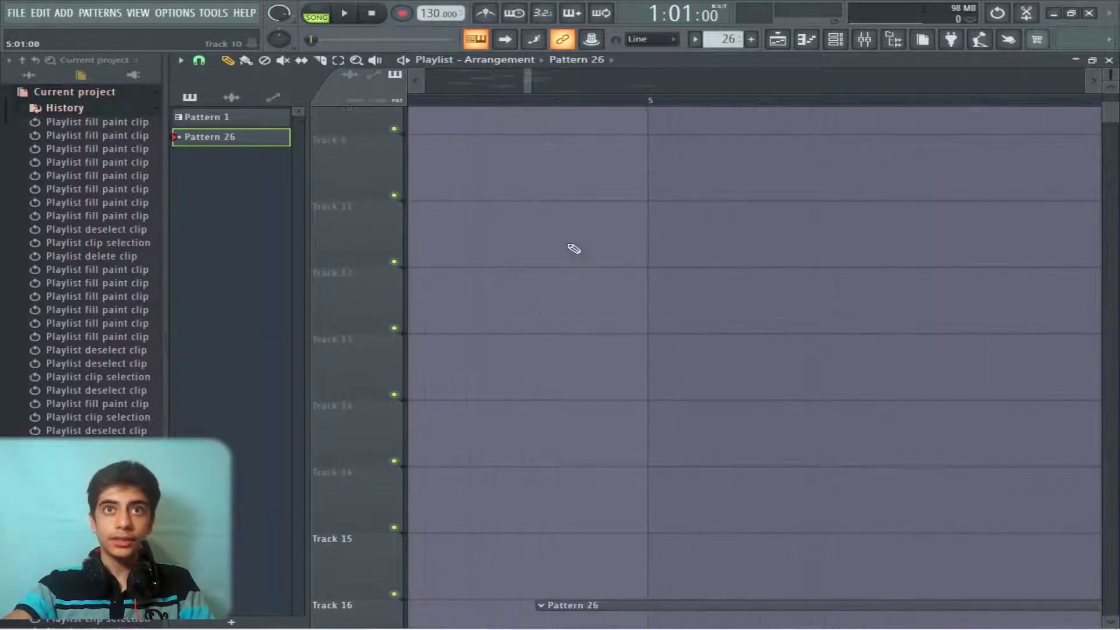
ctrl+right_click(609, 263)
ctrl+right_click(611, 265)
Zoom the playlist in and out around bar 4, scroll through its tracks, and reopen the playlist options.
scroll(601, 266, down, 1)
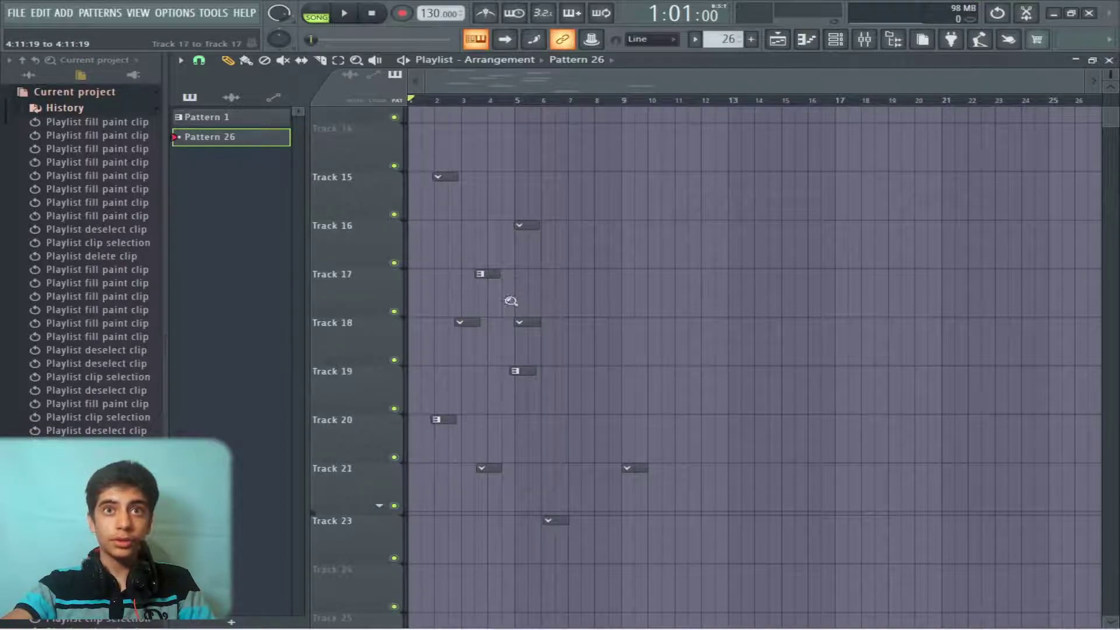
scroll(507, 300, up, 3)
scroll(671, 306, down, 3)
scroll(651, 308, up, 4)
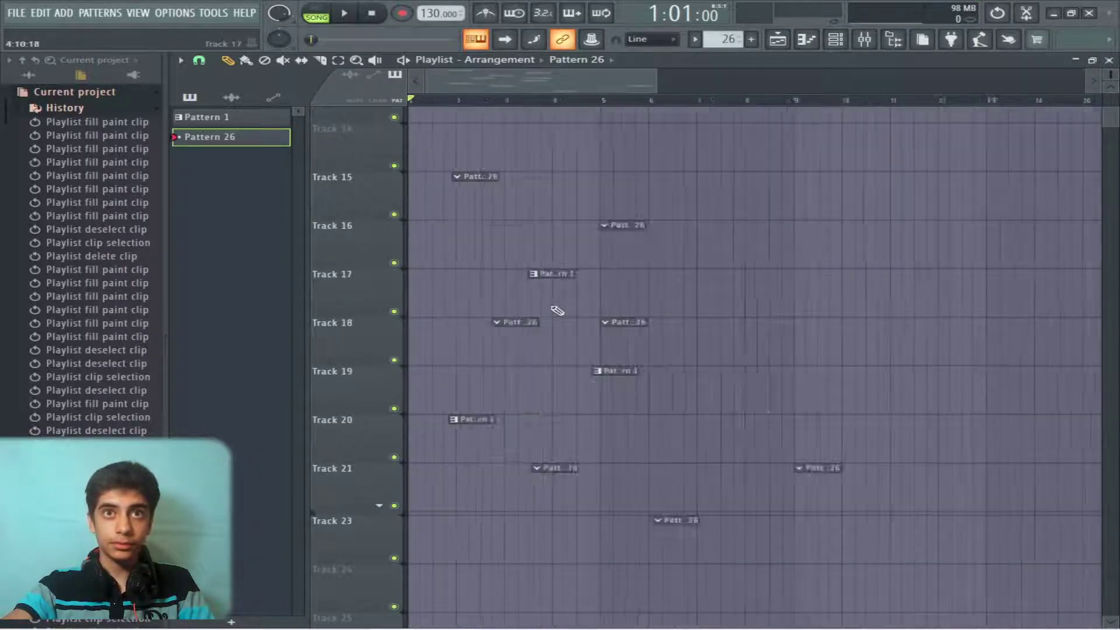
scroll(644, 278, up, 5)
scroll(654, 295, down, 4)
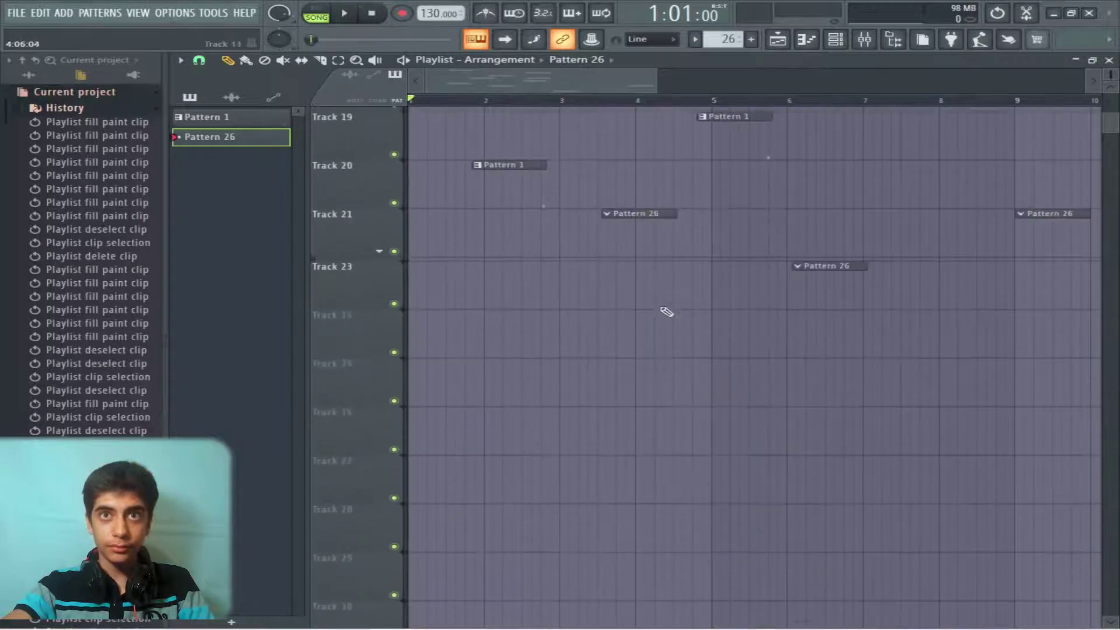
scroll(665, 313, up, 3)
scroll(636, 368, down, 1)
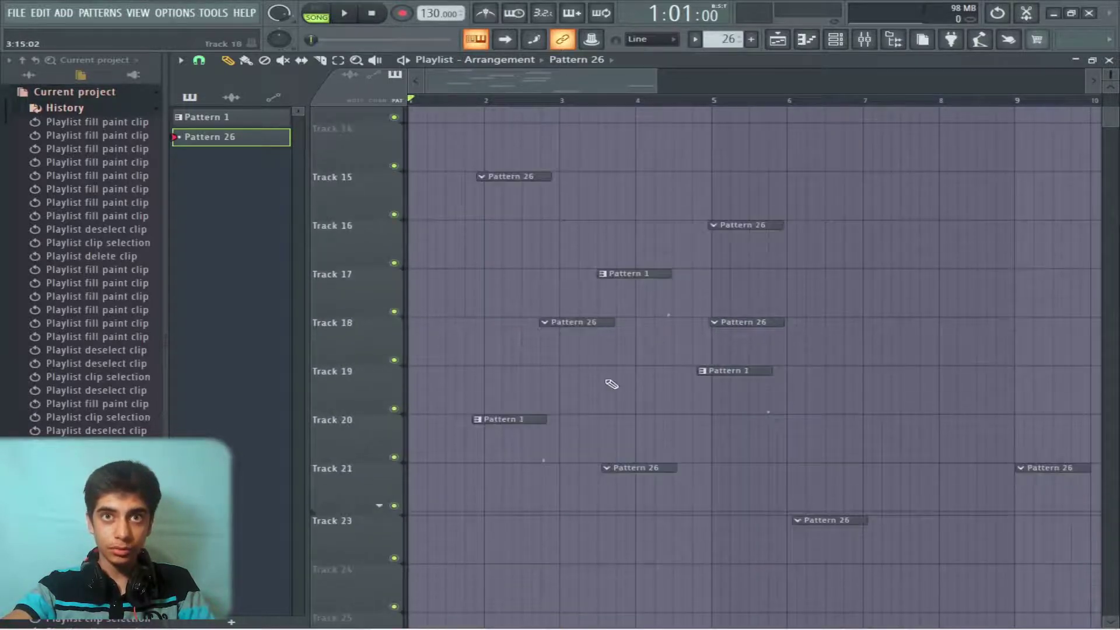
scroll(633, 365, up, 7)
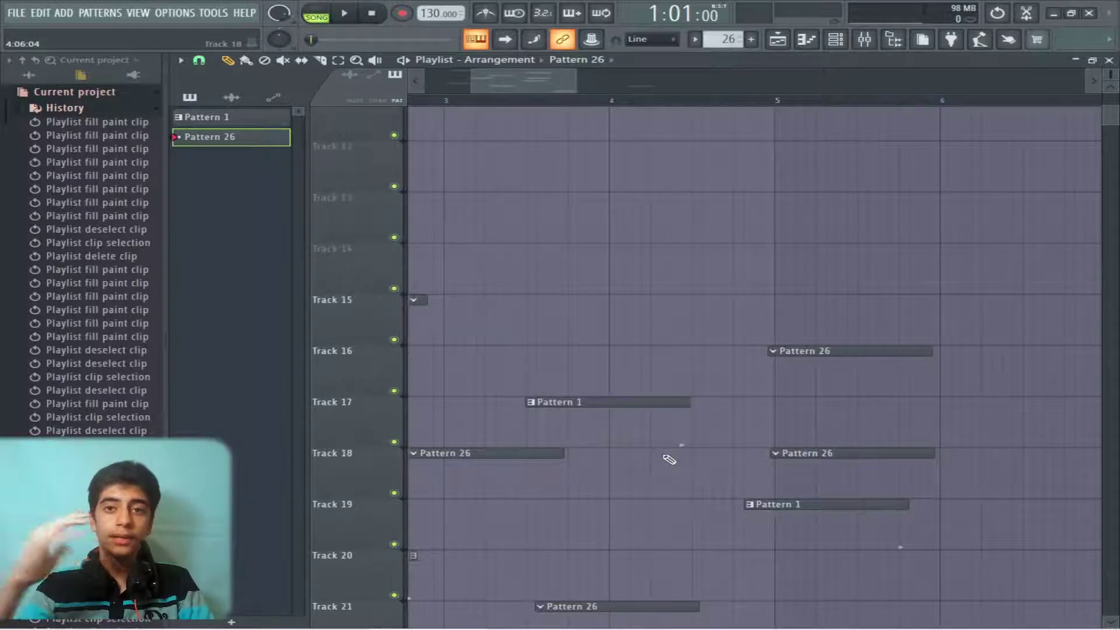
scroll(670, 459, down, 5)
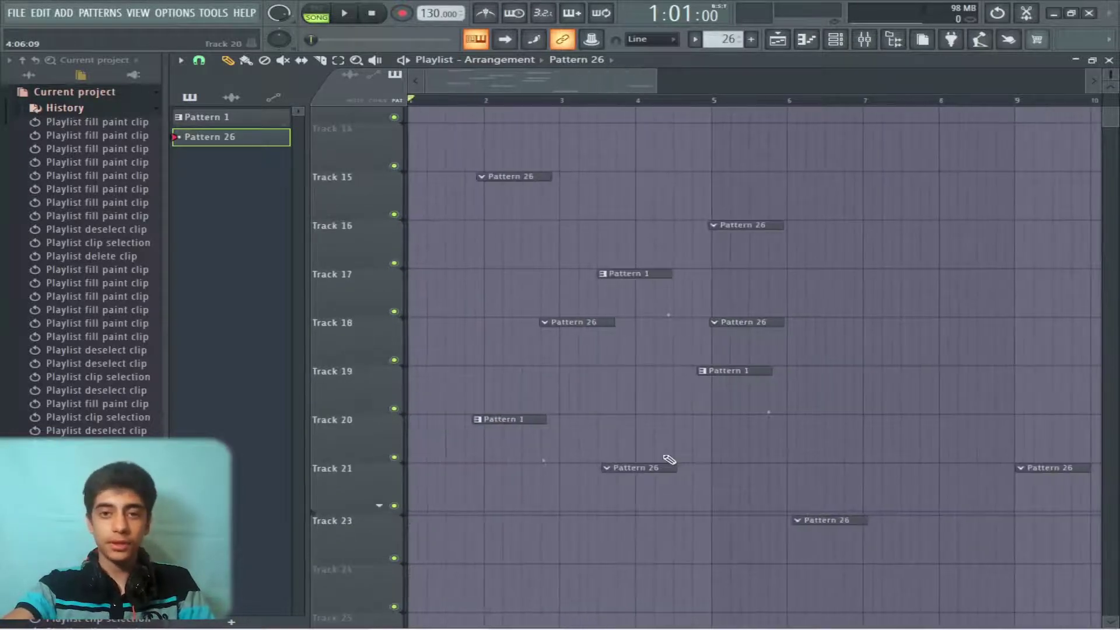
scroll(669, 460, down, 3)
click(180, 60)
mouse_move(251, 150)
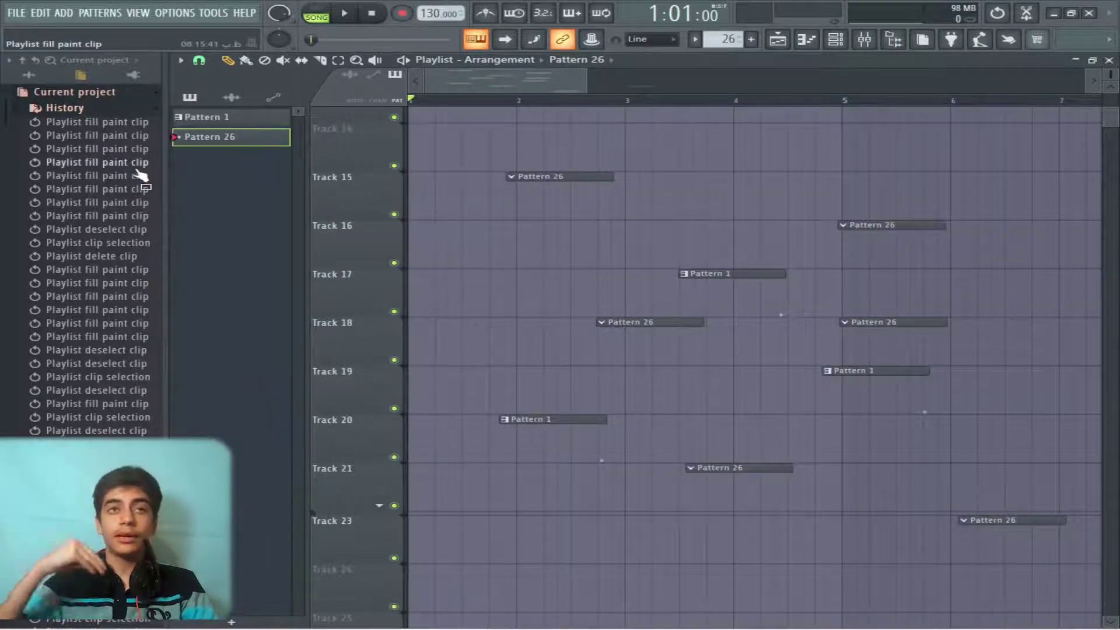
Select Pattern 1 in the picker, switch to the empty Pattern 3, and return to Pattern 1.
click(238, 118)
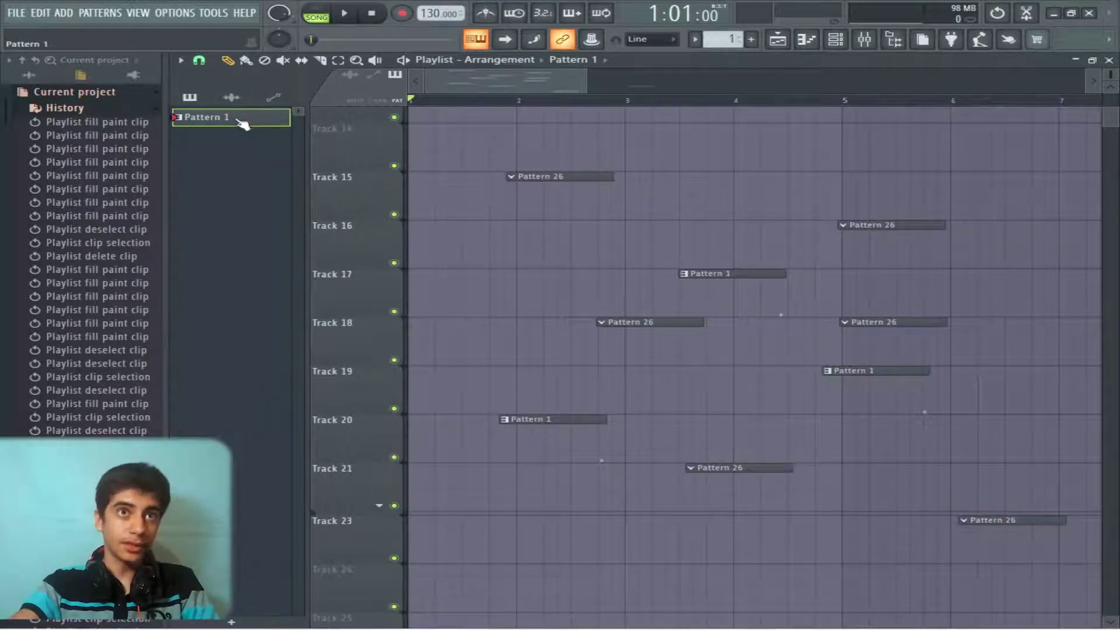
key(F4)
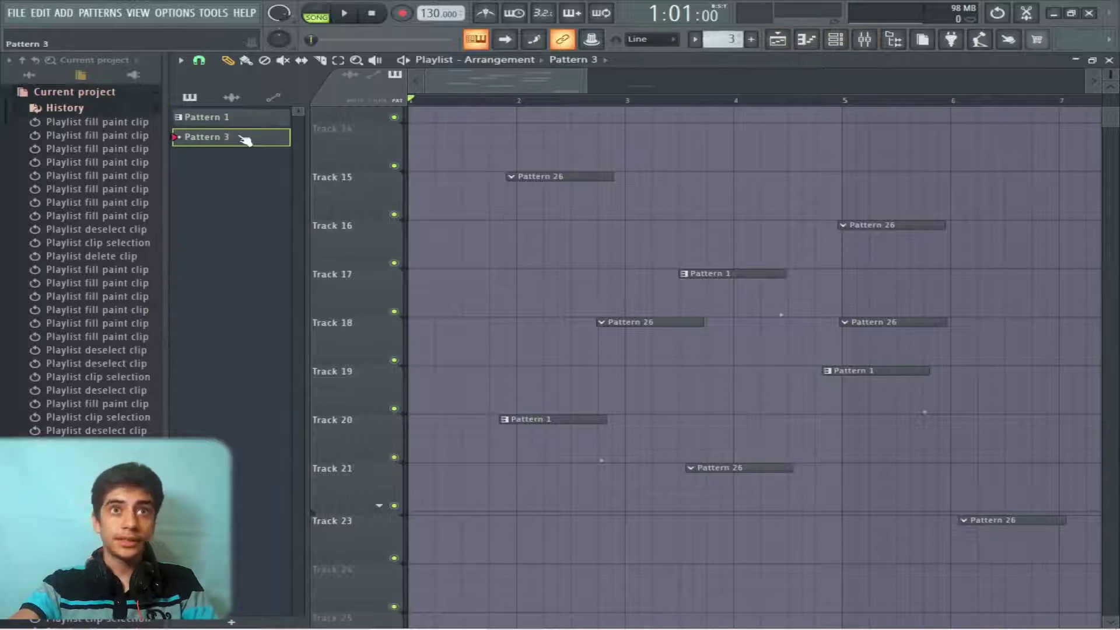
key(ctrl+z)
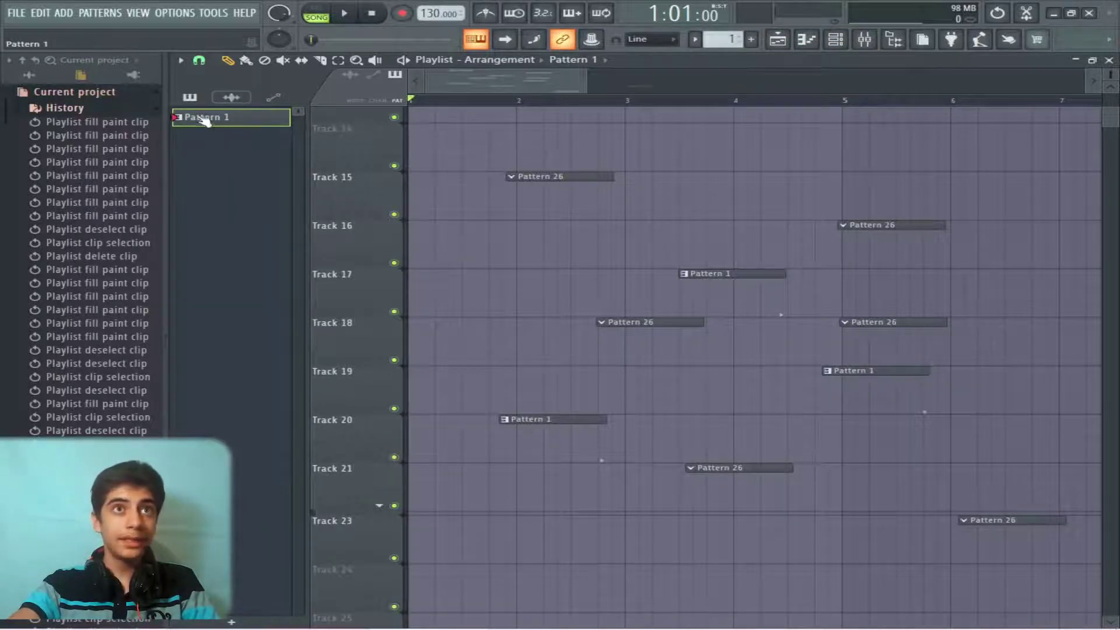
Turn off the picker panel, narrow the browser beside the playlist, and turn the picker panel back on.
click(181, 60)
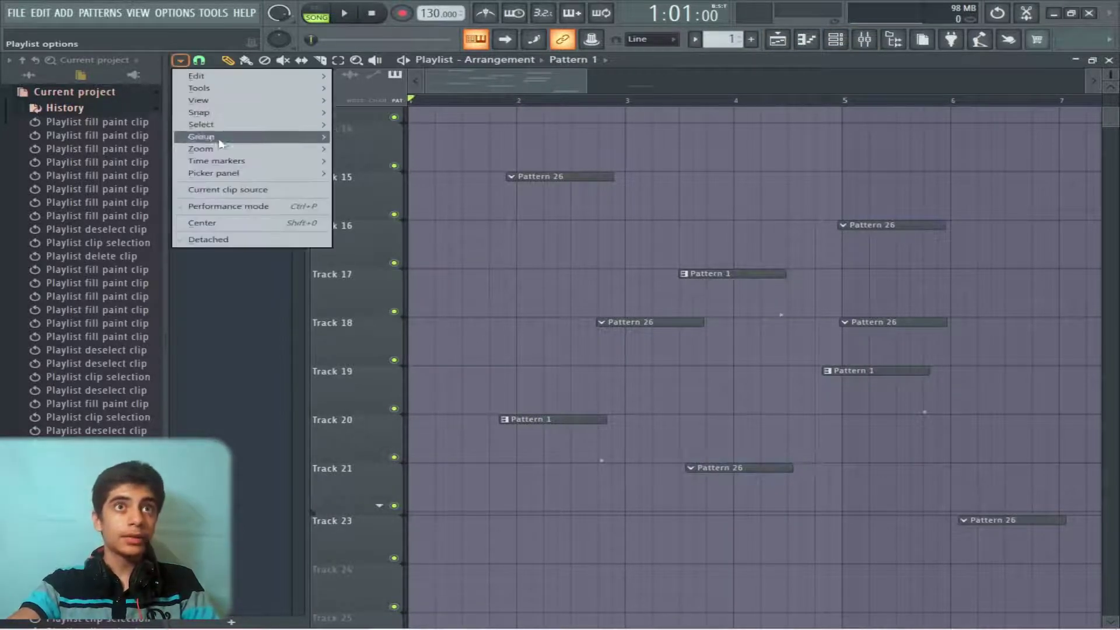
mouse_move(252, 174)
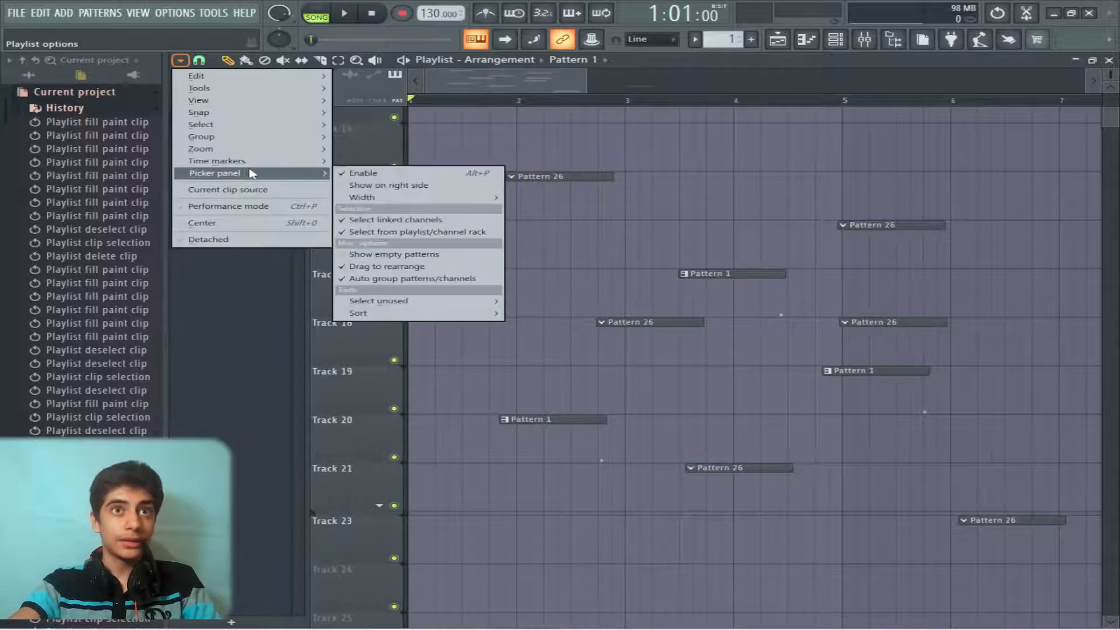
click(368, 174)
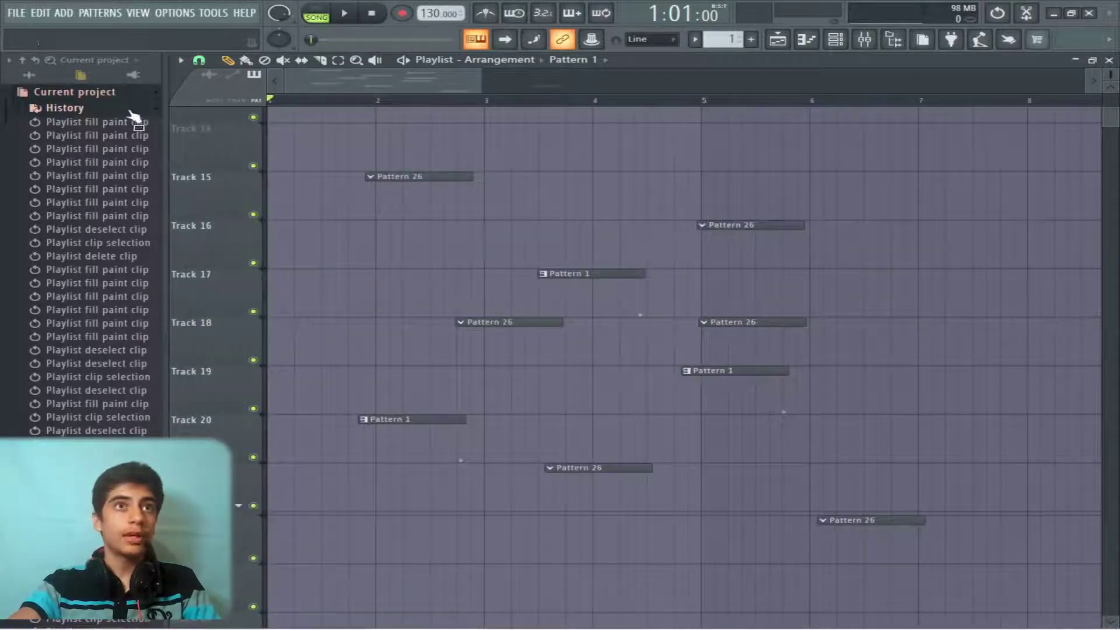
drag(167, 117, 131, 116)
click(154, 61)
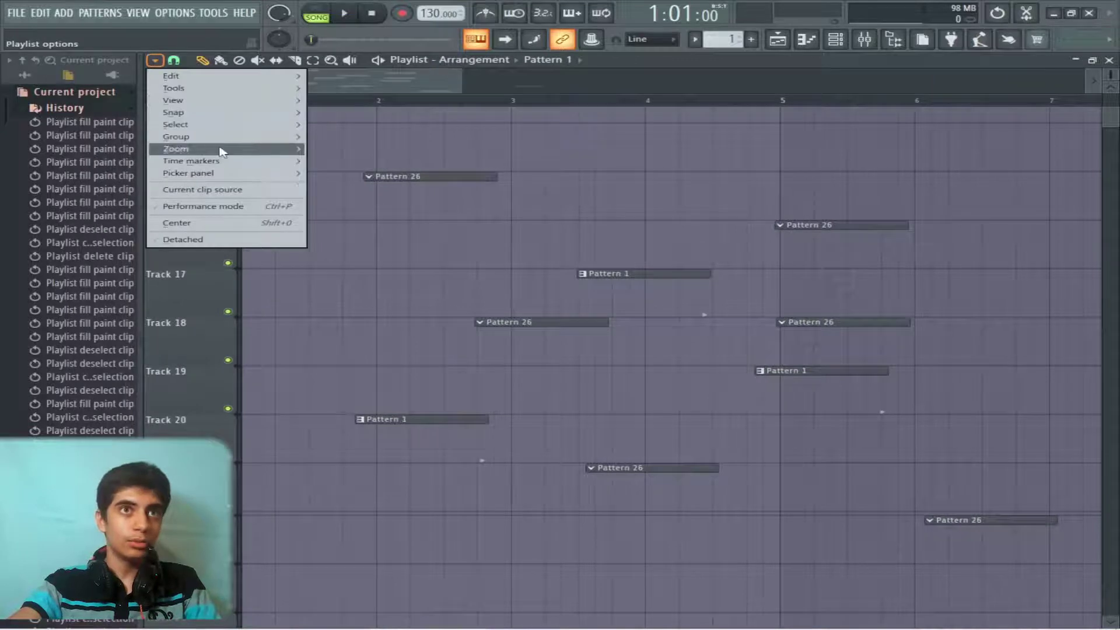
mouse_move(211, 162)
click(338, 173)
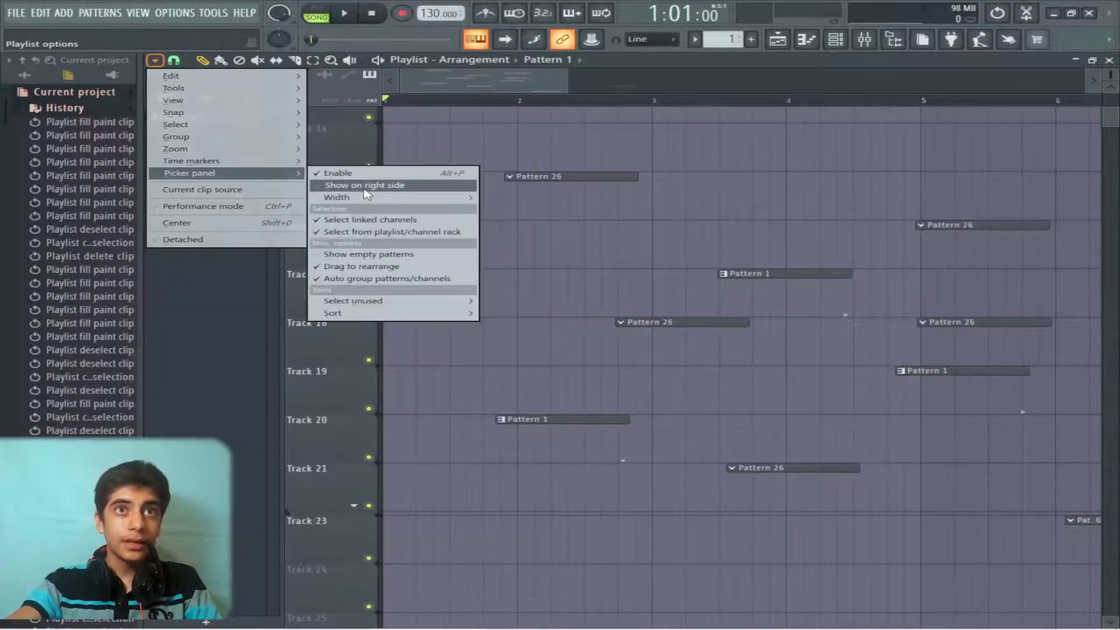
Check the picker panel's Show on right side option and its Width choices.
click(367, 186)
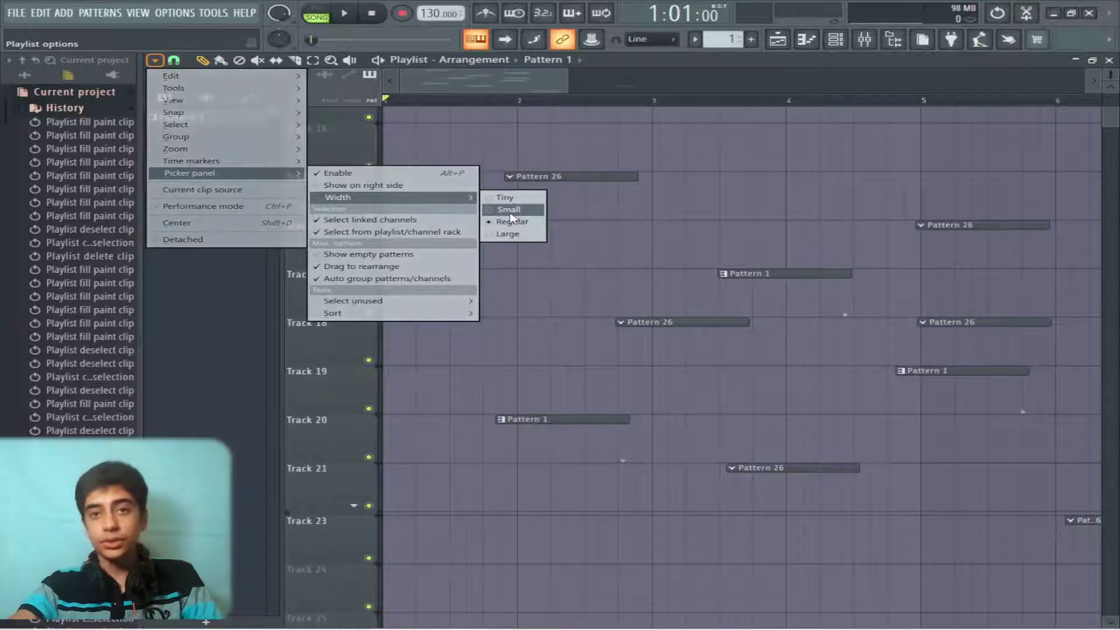
click(510, 211)
scroll(205, 203, up, 3)
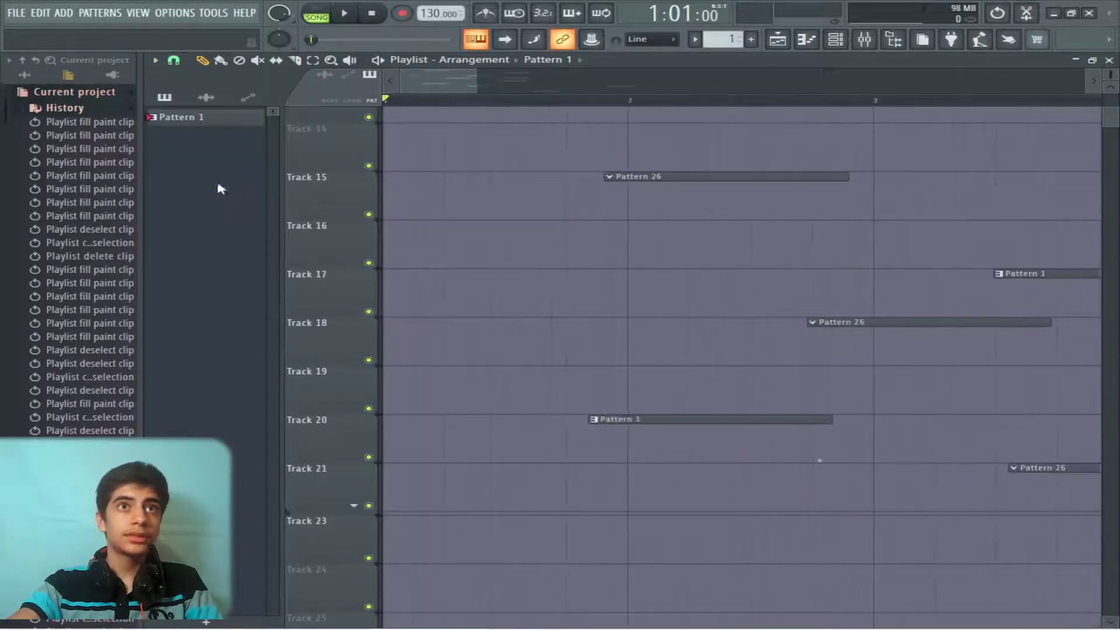
Enlarge the Pattern 1 entry in the picker panel and turn off Select linked channels.
drag(273, 111, 273, 96)
drag(149, 130, 149, 113)
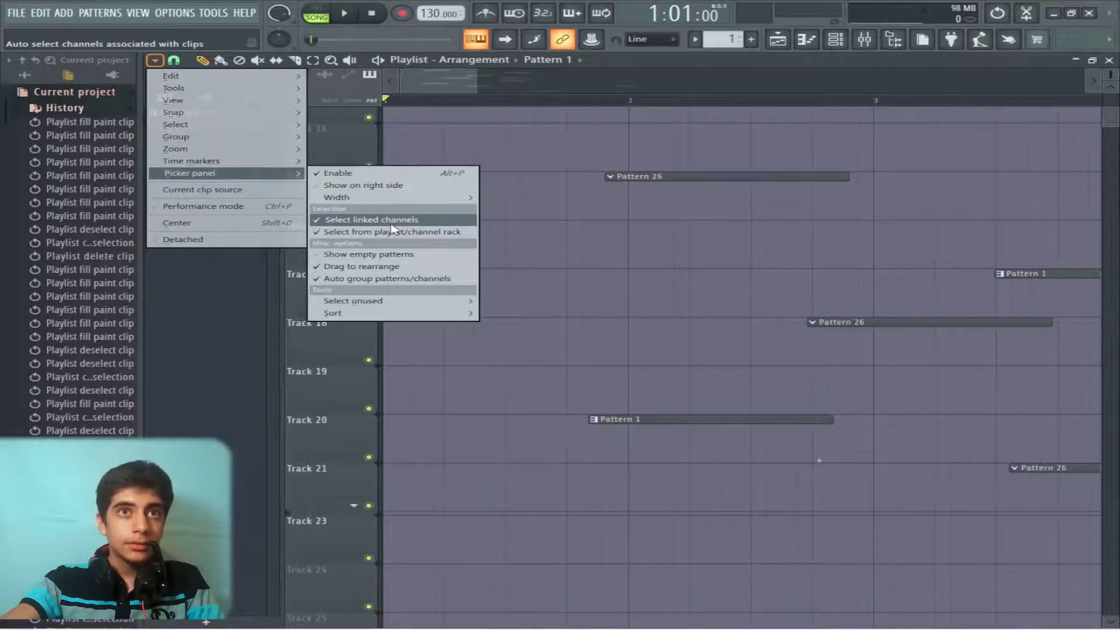
click(389, 220)
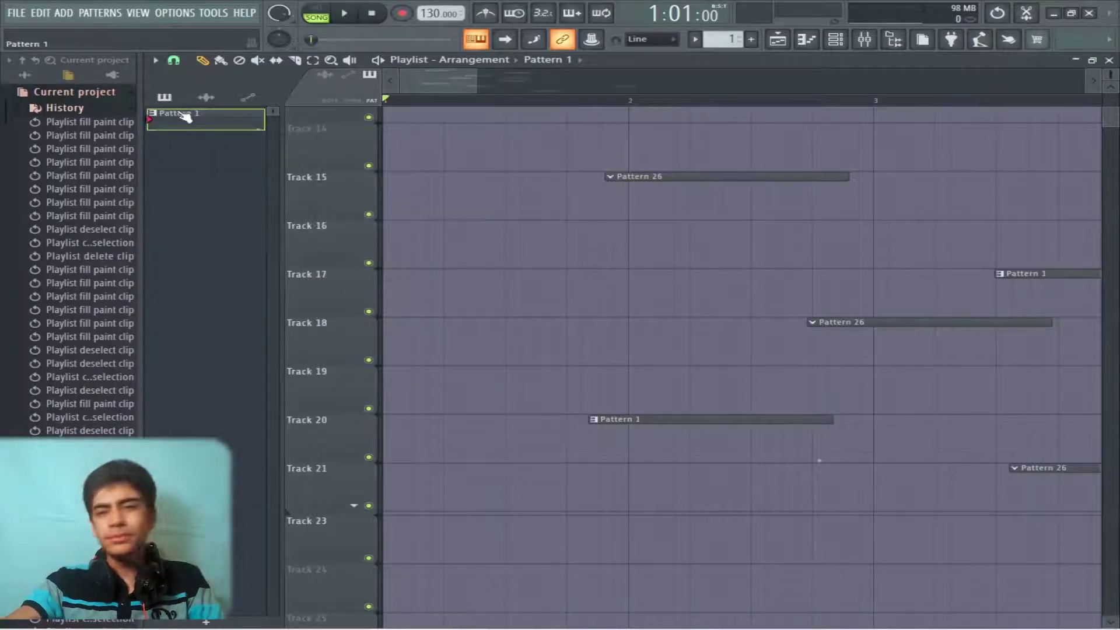
Check the Select from playlist/channel rack option, place a Pattern 1 clip around bar 3, and delete it.
click(155, 60)
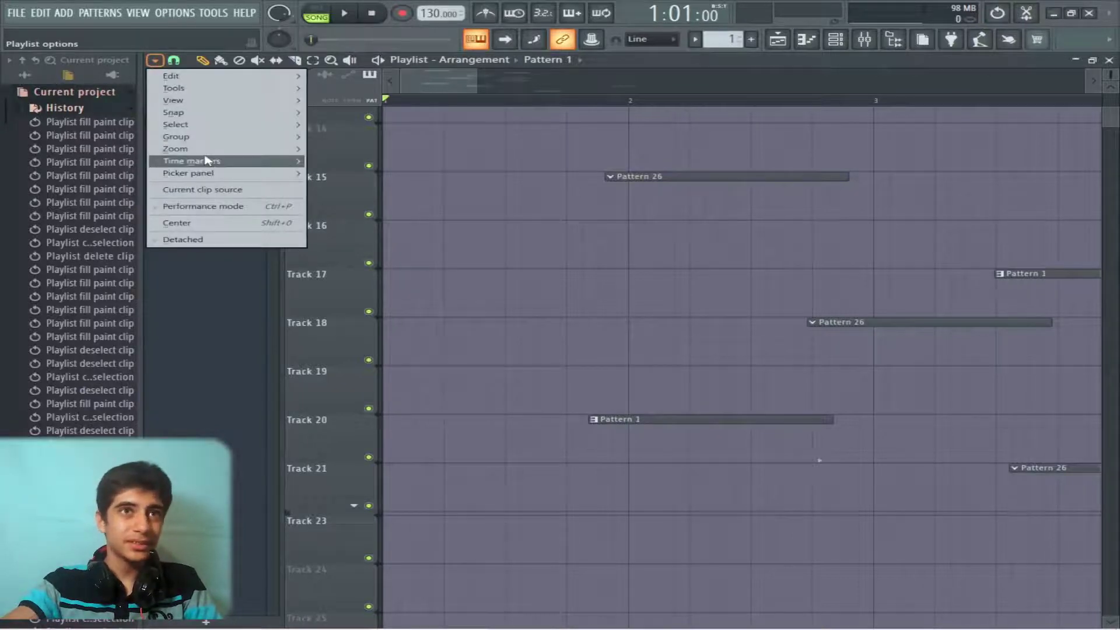
mouse_move(223, 173)
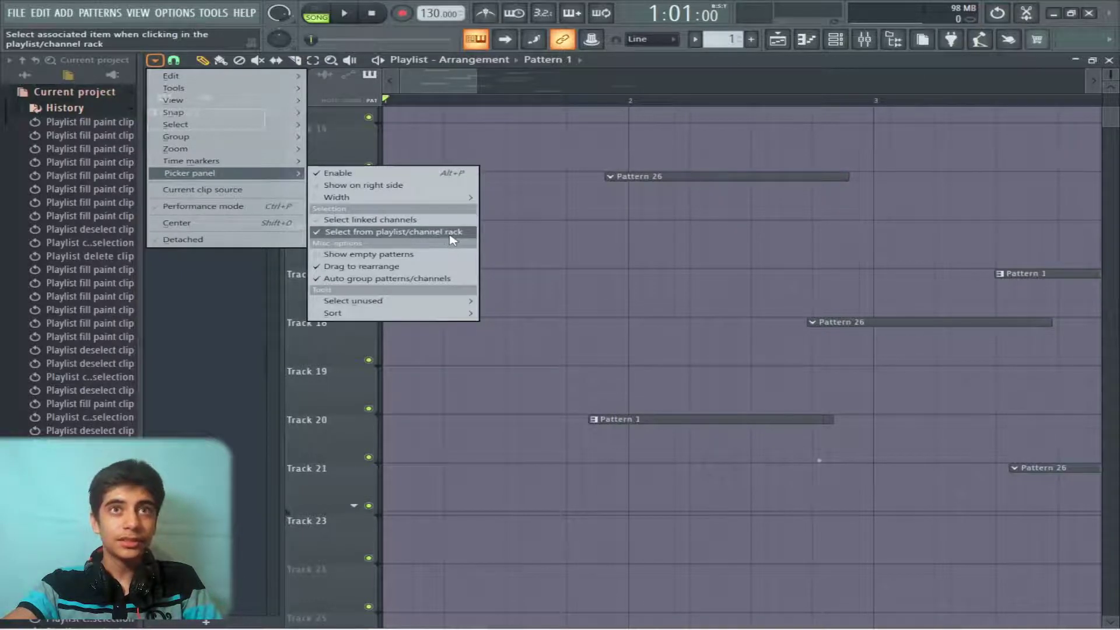
click(620, 232)
drag(198, 120, 737, 218)
right_click(878, 177)
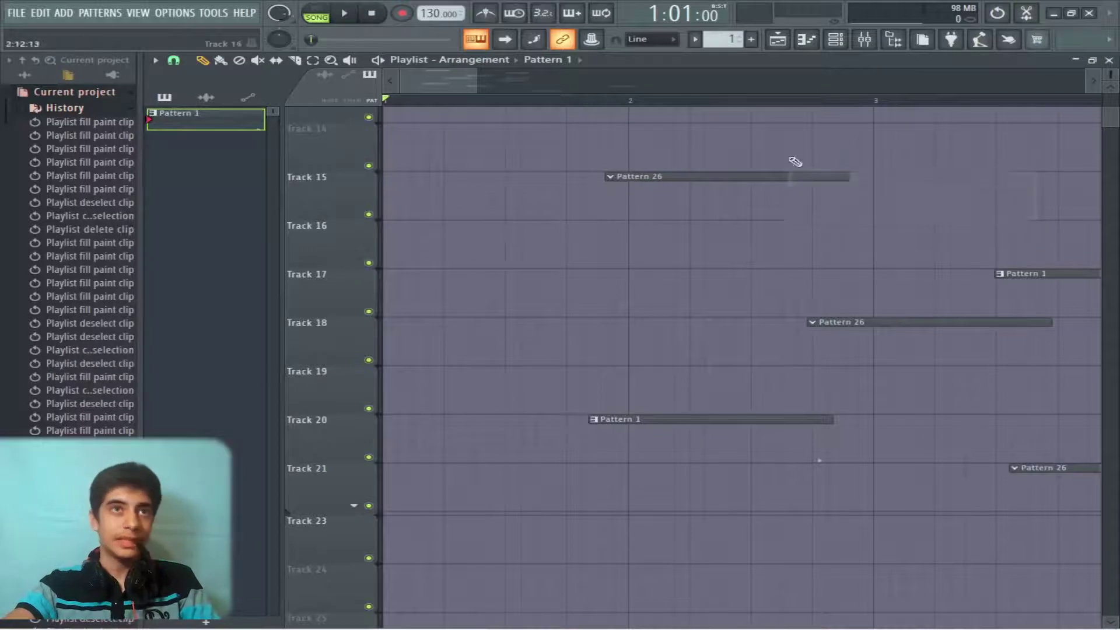
Turn on Show empty patterns for the picker panel and look through the full pattern list.
click(155, 60)
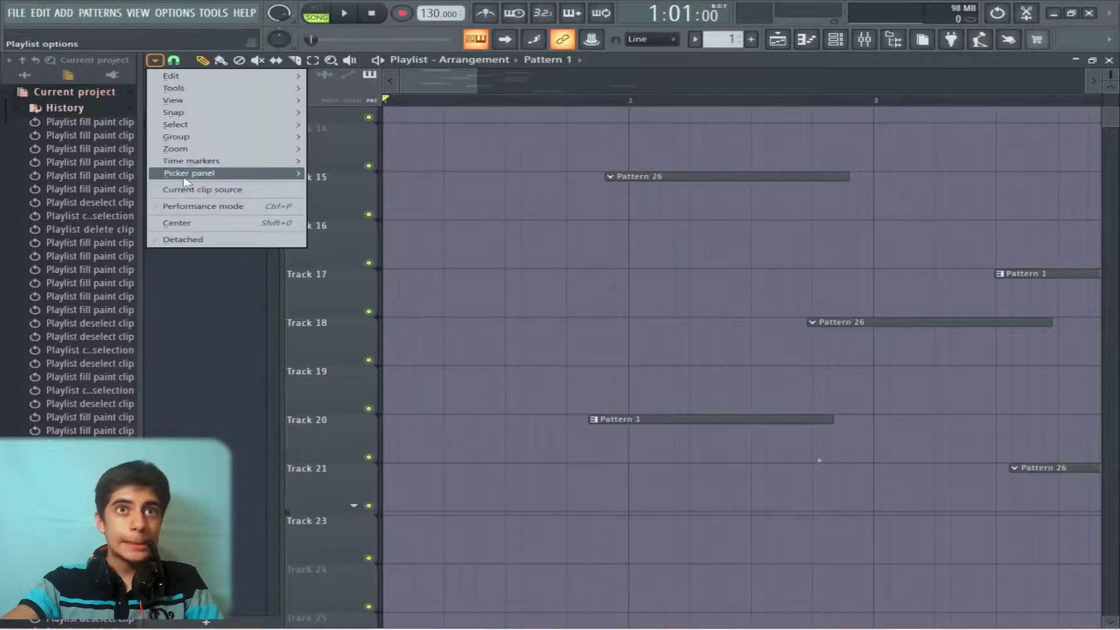
mouse_move(188, 174)
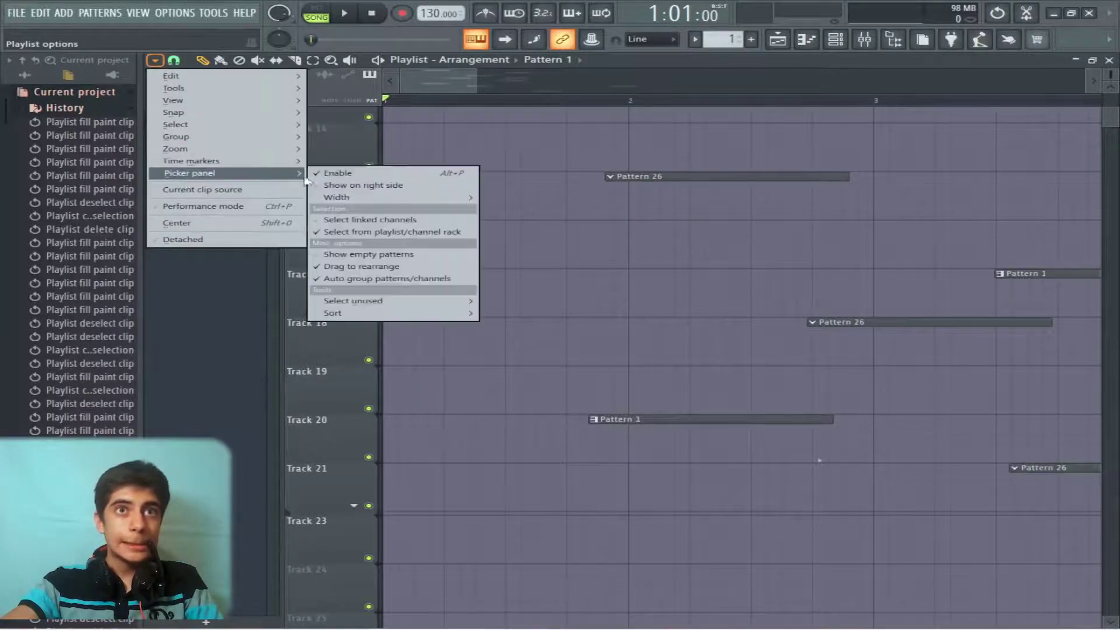
click(405, 259)
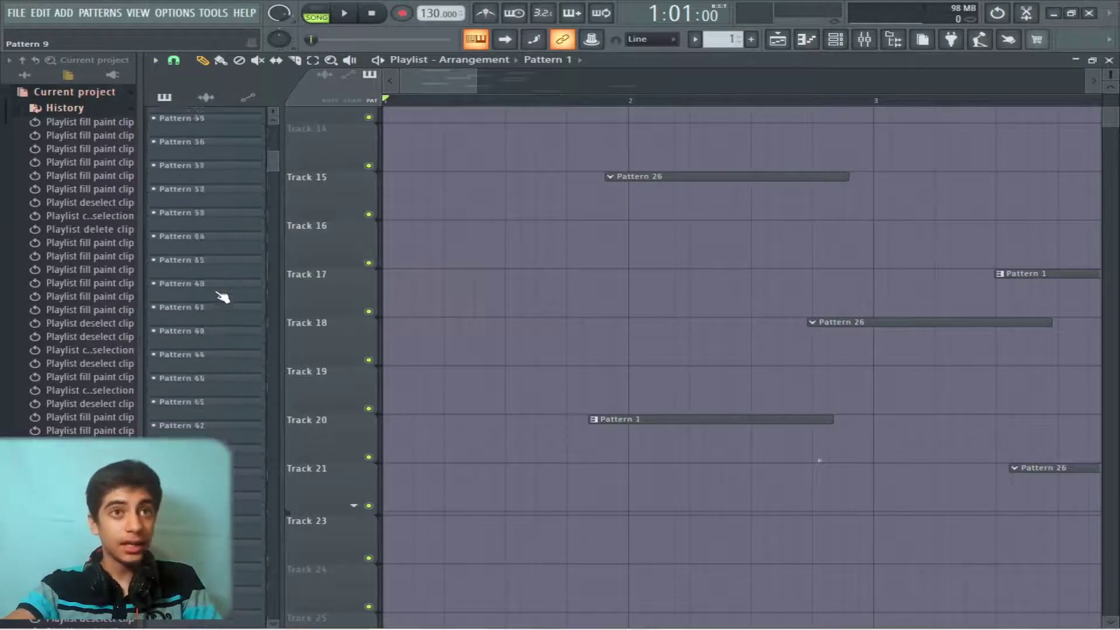
scroll(222, 297, down, 1)
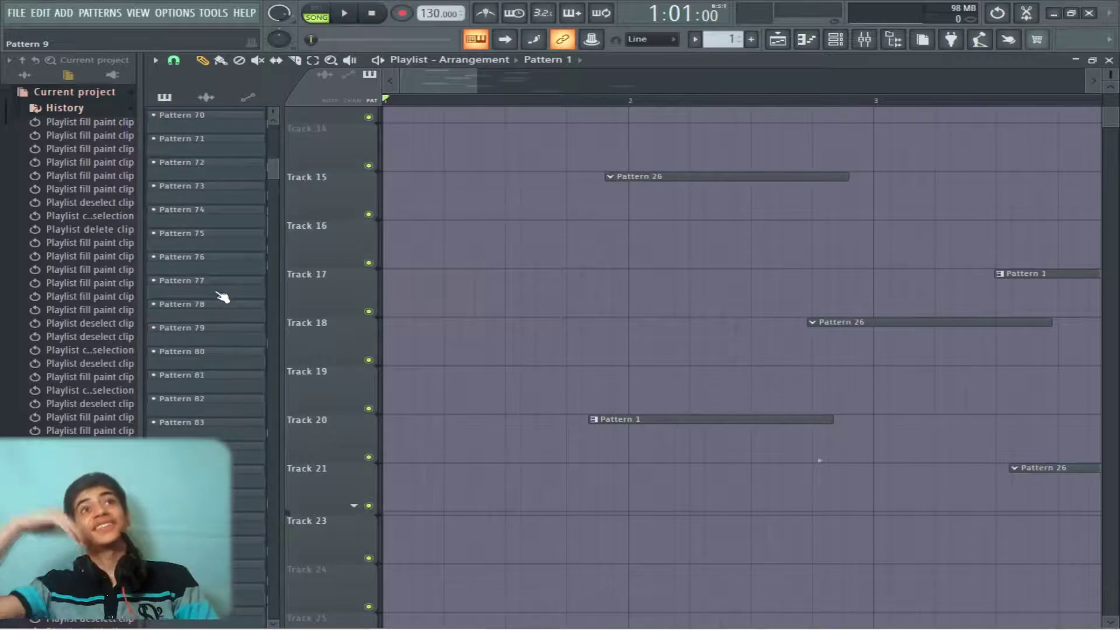
scroll(222, 297, down, 6)
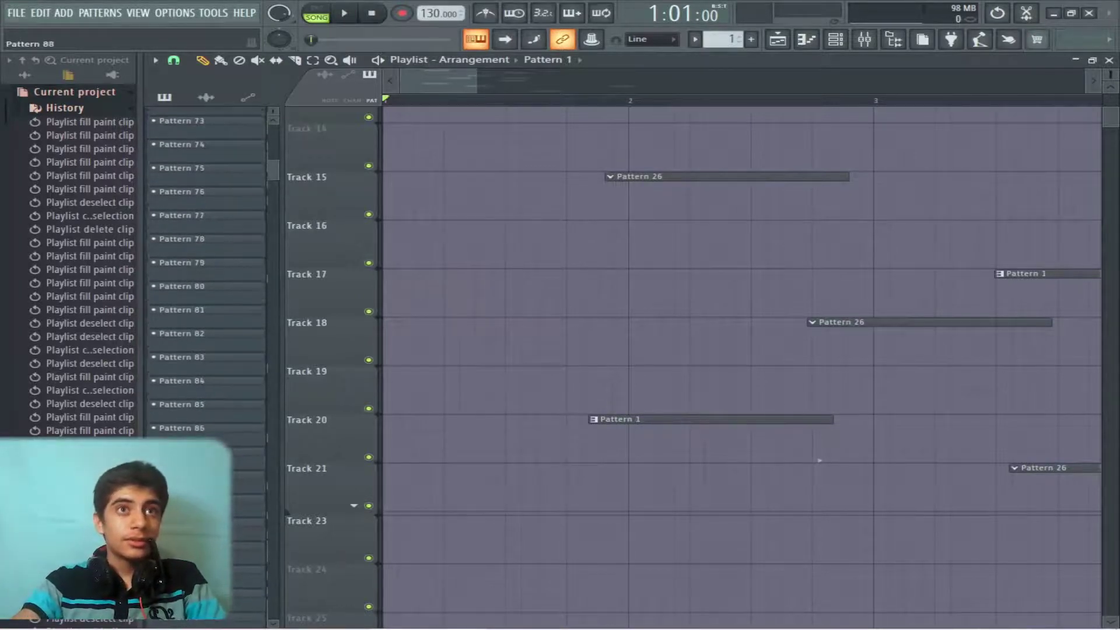
drag(274, 184, 273, 626)
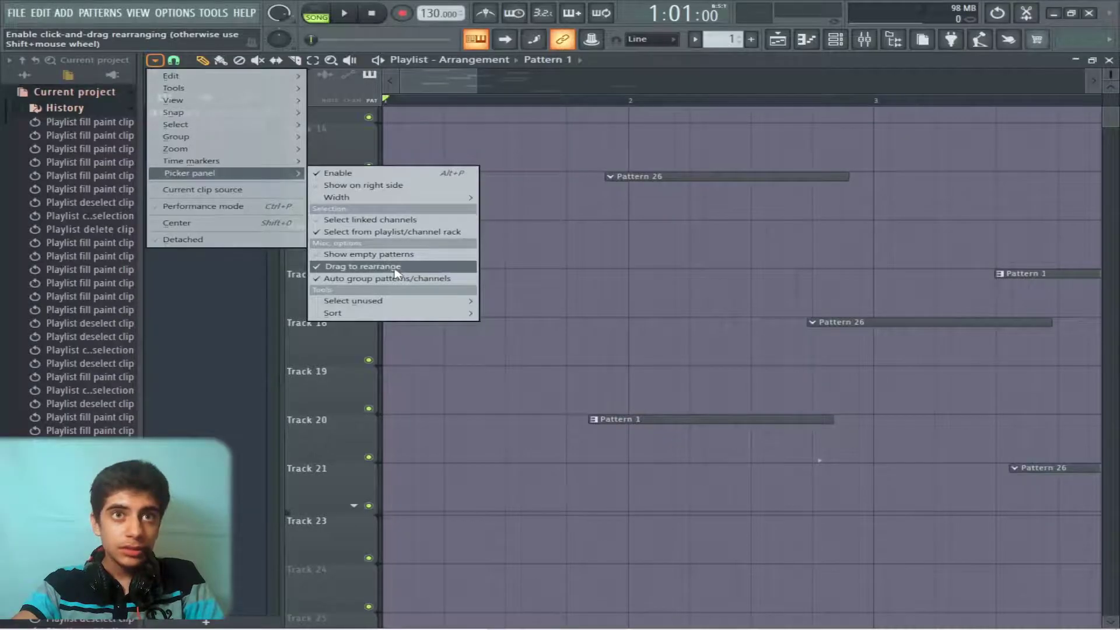
Turn off Drag to rearrange for the picker panel and check its Auto group patterns/channels option.
click(396, 271)
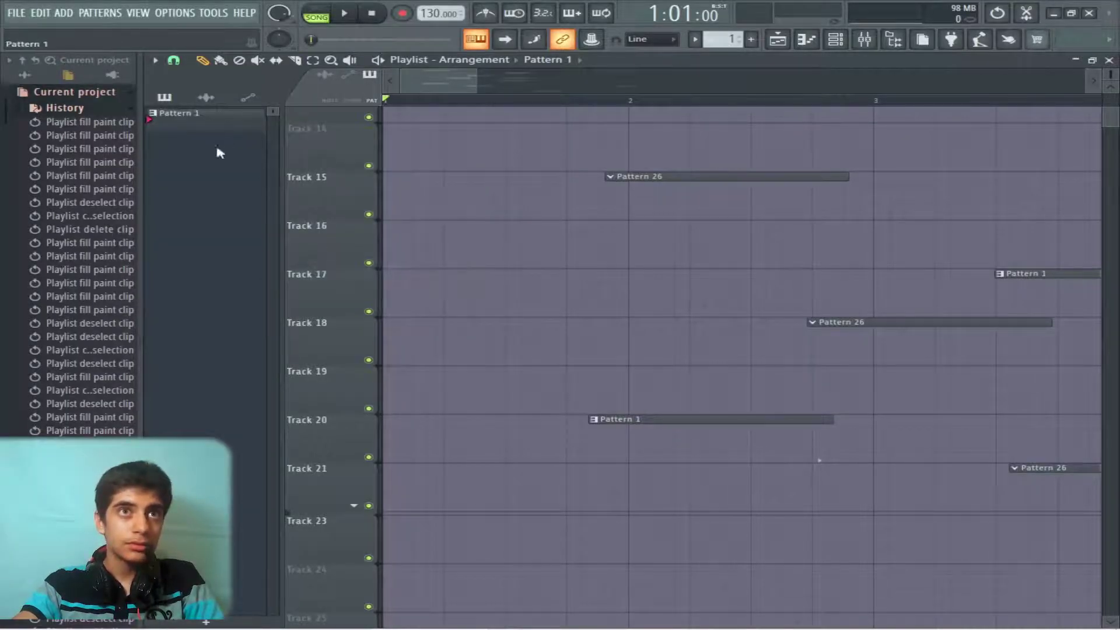
click(155, 60)
mouse_move(234, 173)
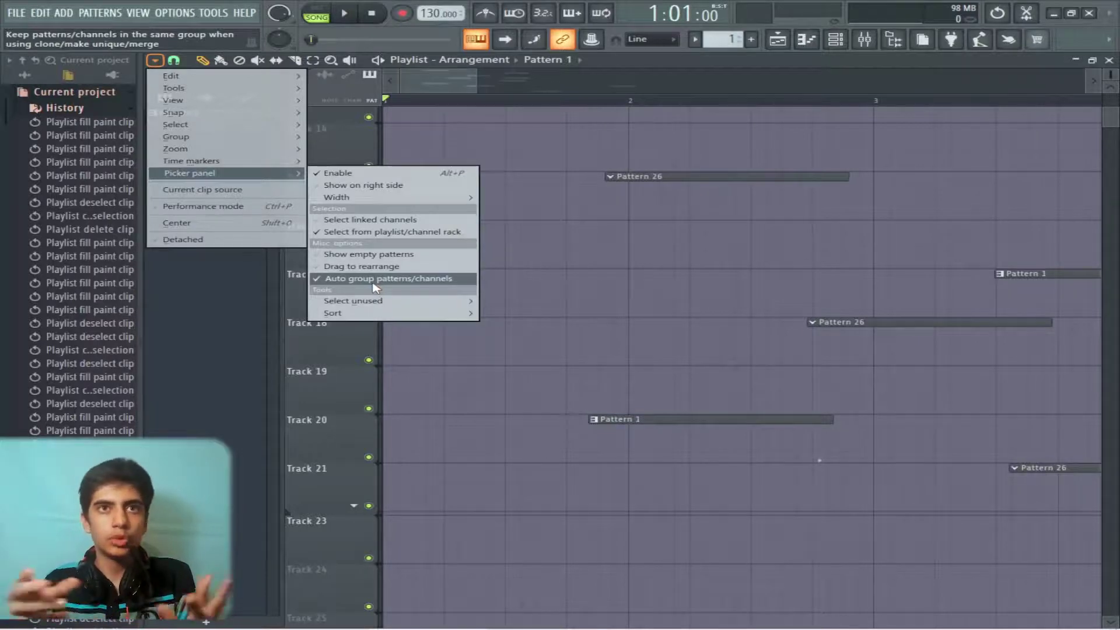
click(233, 258)
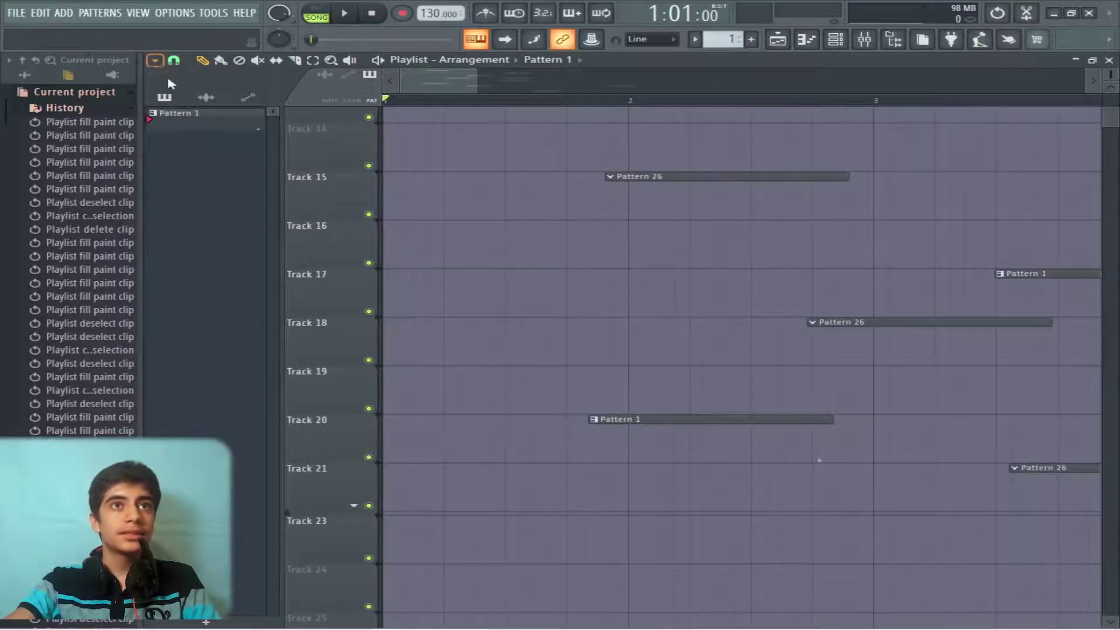
Check the picker panel's audio and automation clips, and revert the project to an earlier Playlist fill paint clip history entry.
click(206, 98)
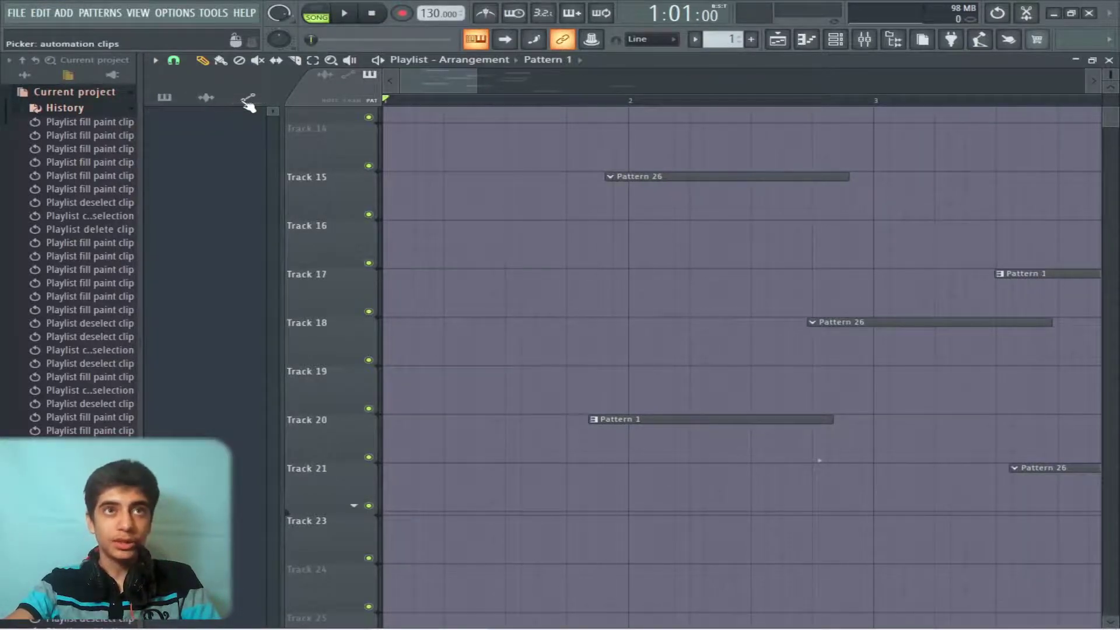
click(165, 98)
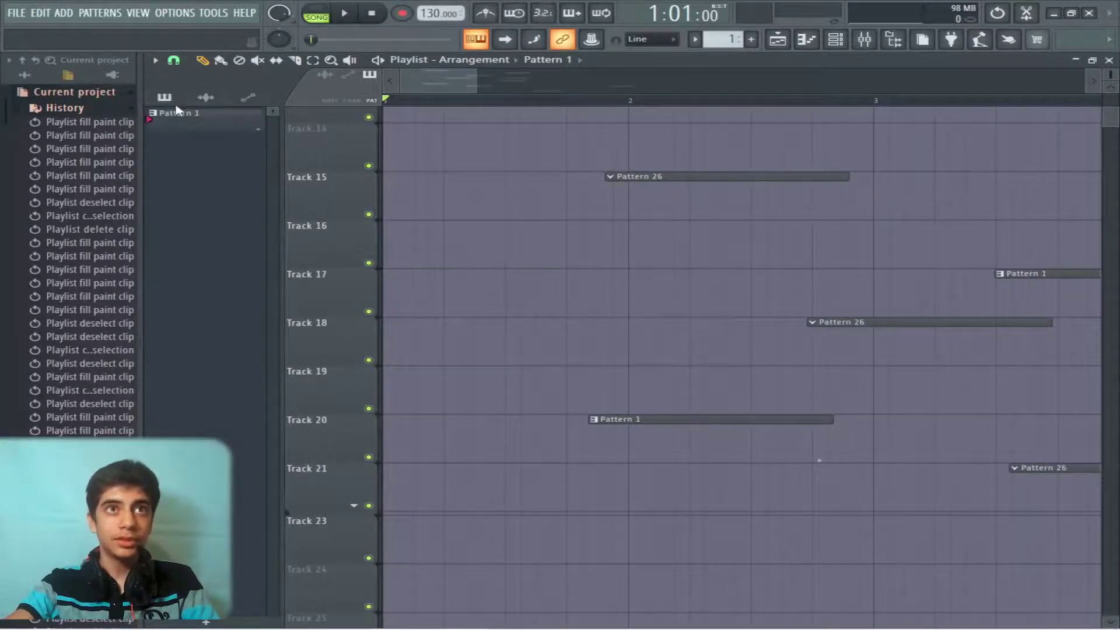
click(835, 41)
click(65, 256)
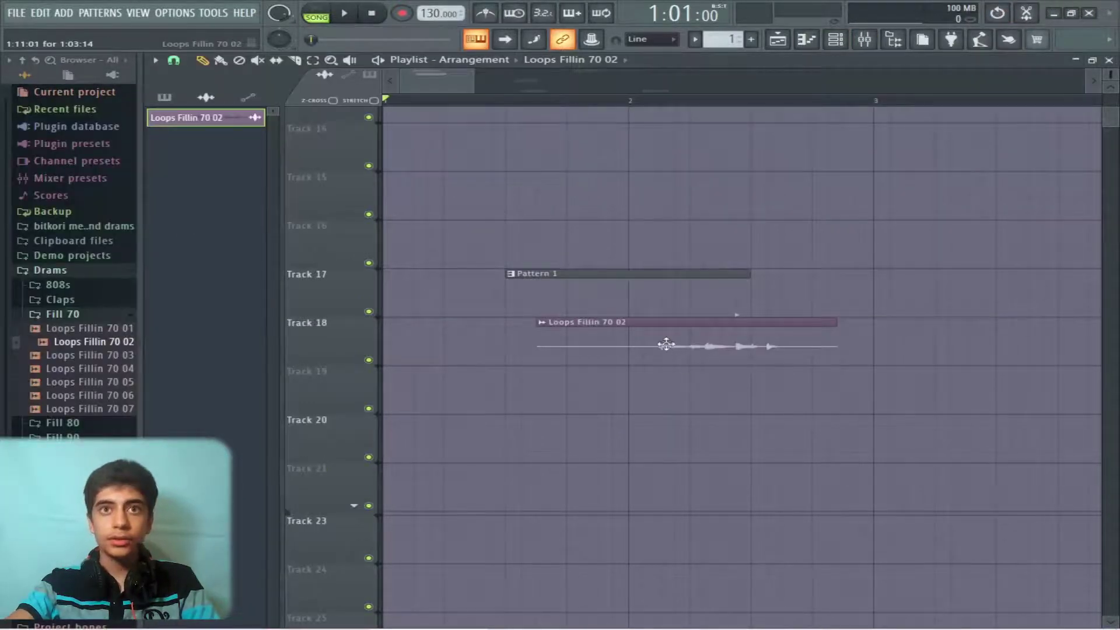
Place the Loops Fillin 70 02 sample at the start of Track 18 and create a volume automation clip for it.
drag(665, 342, 509, 348)
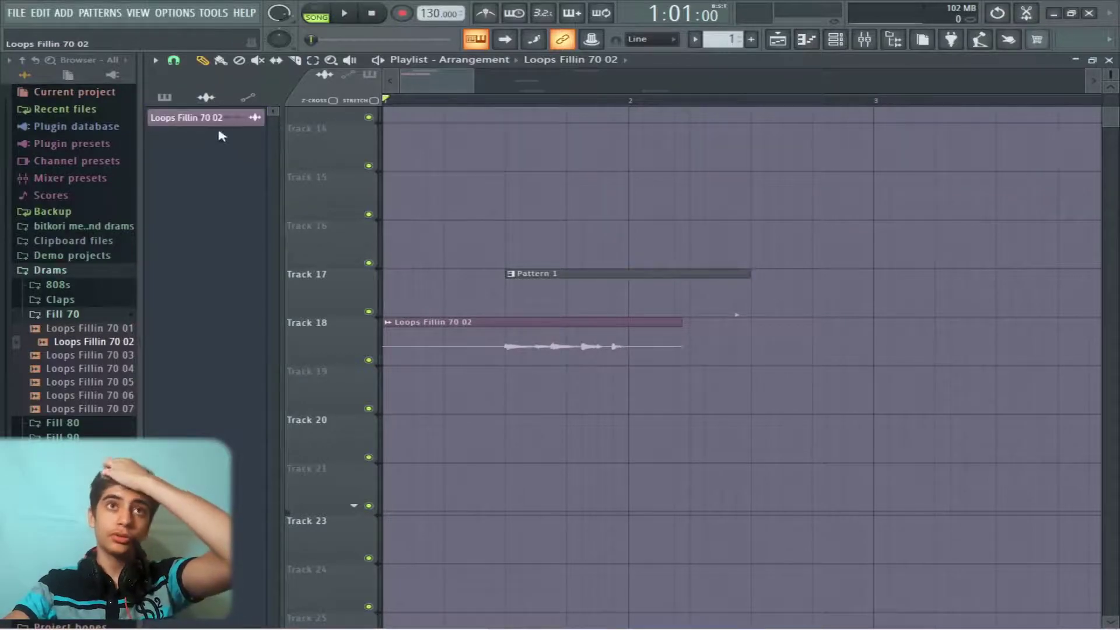
click(171, 99)
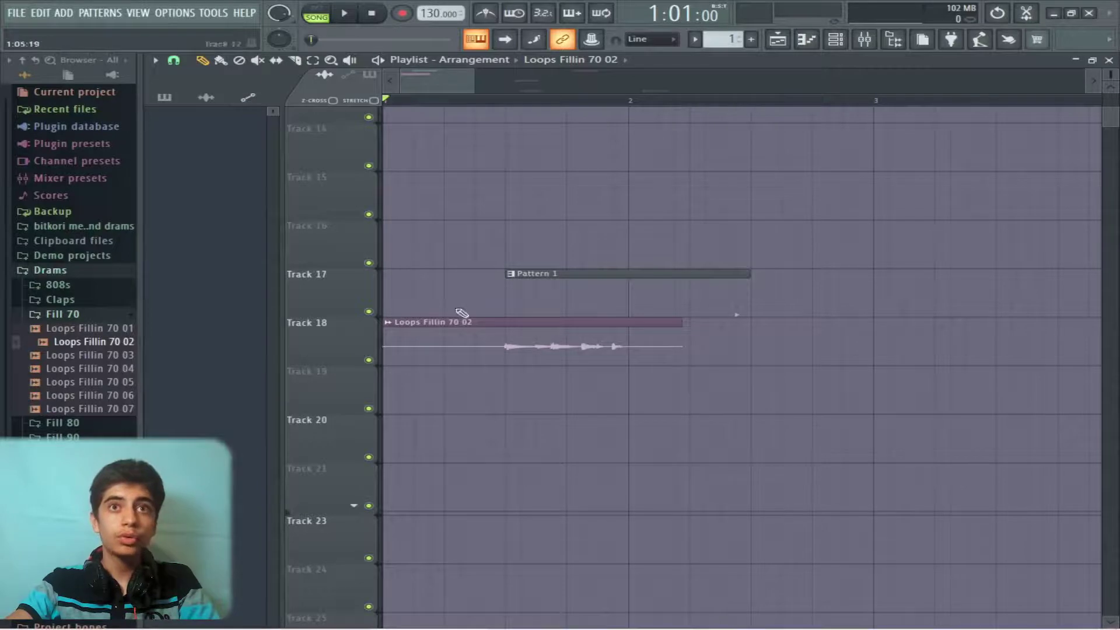
click(387, 328)
mouse_move(574, 434)
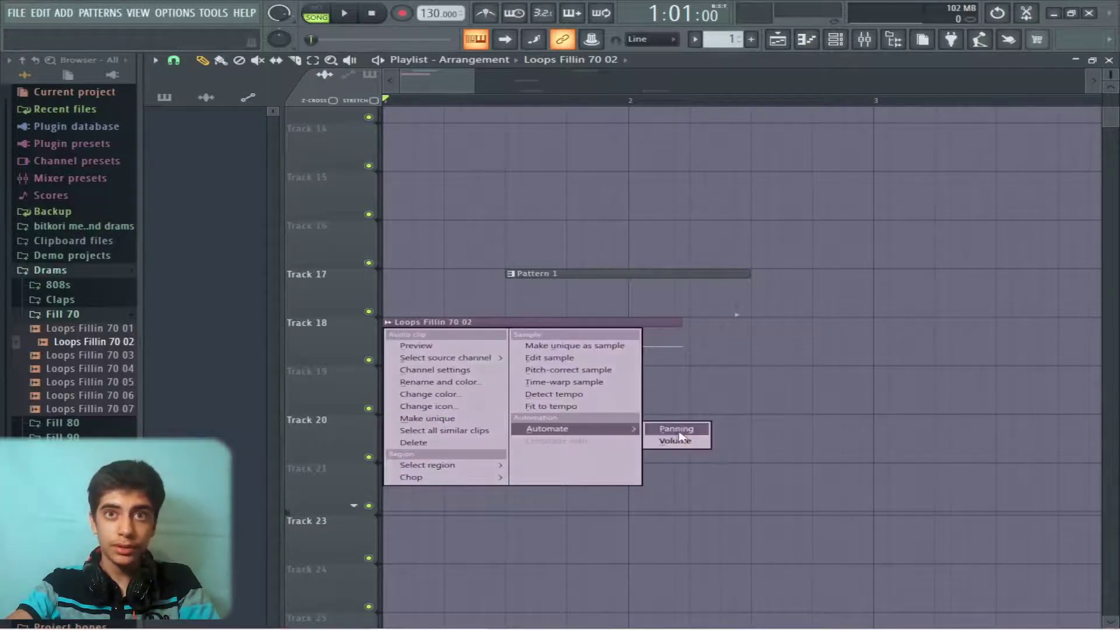
click(676, 442)
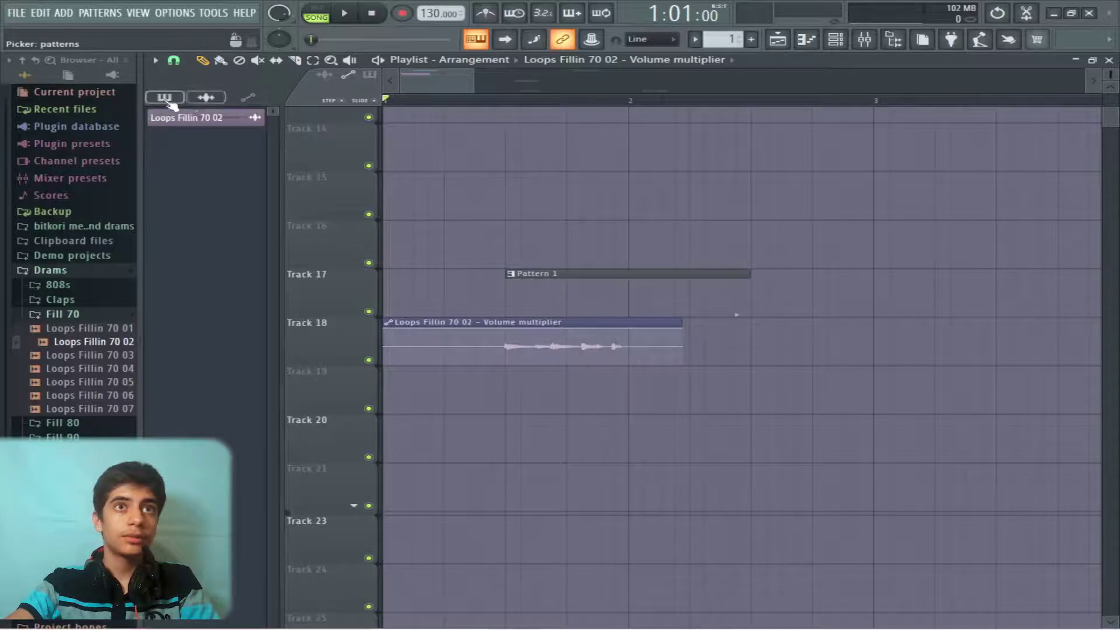
Examine the picker panel's Sort choices for patterns, audio and automations.
click(155, 60)
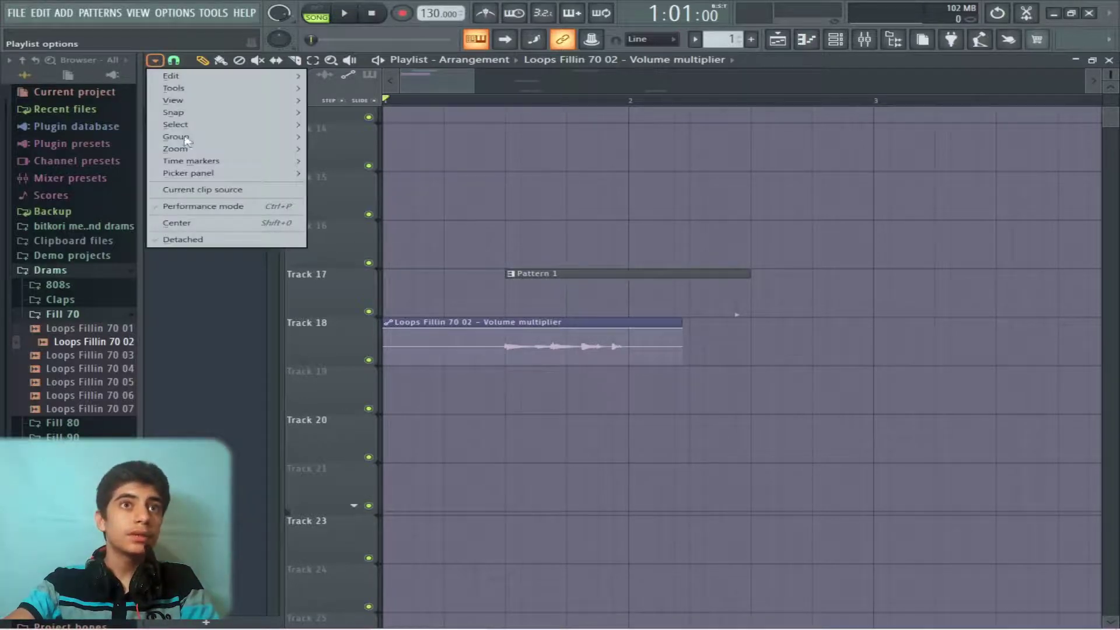
mouse_move(255, 175)
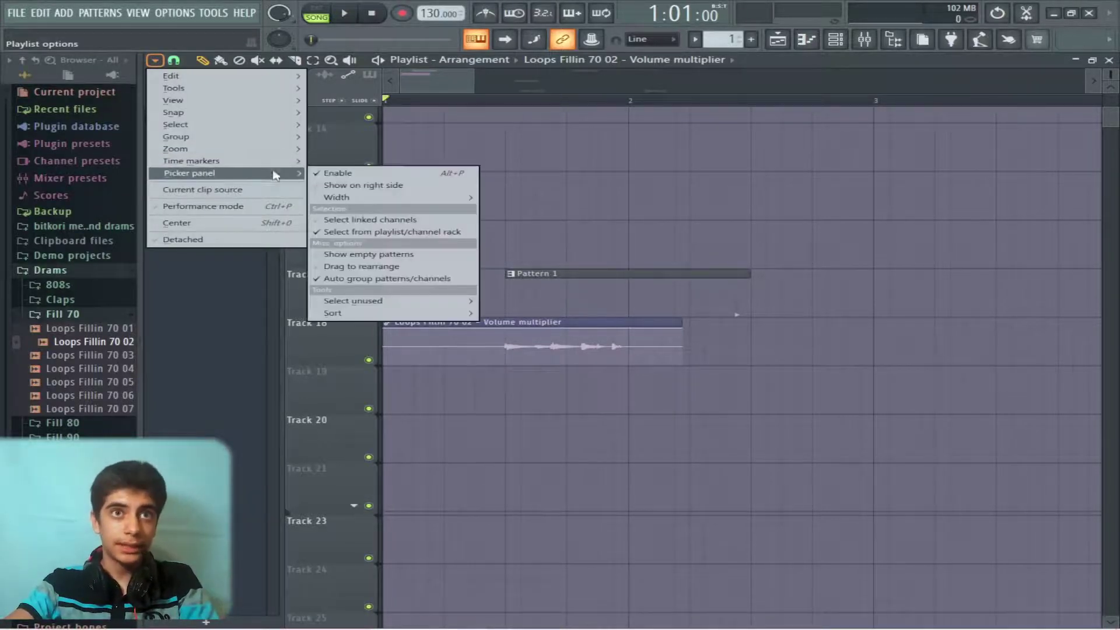
mouse_move(392, 318)
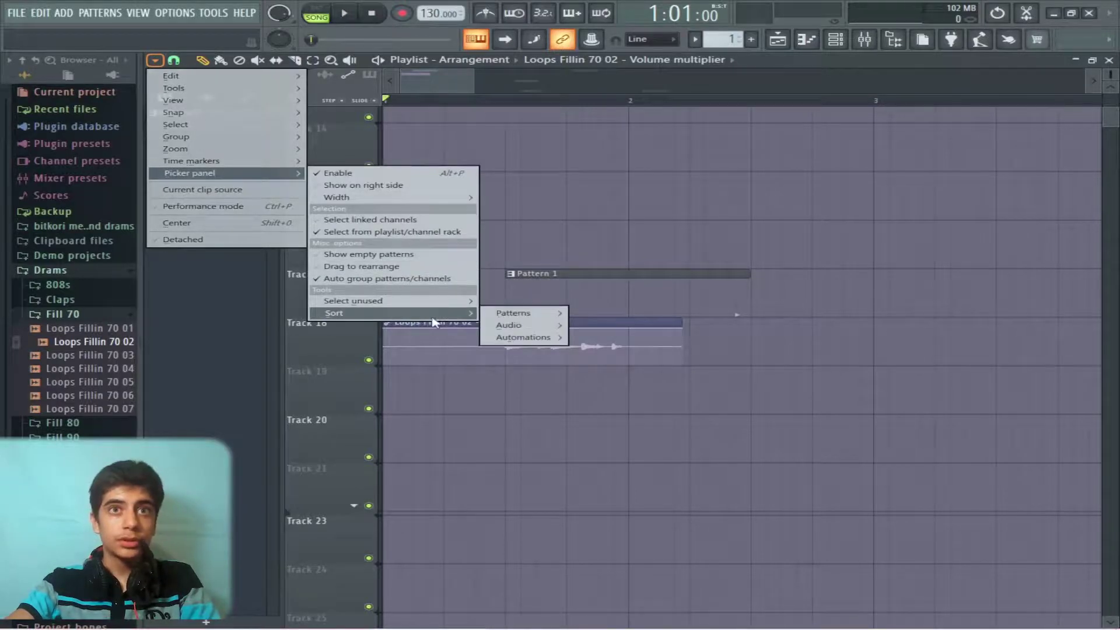
mouse_move(513, 316)
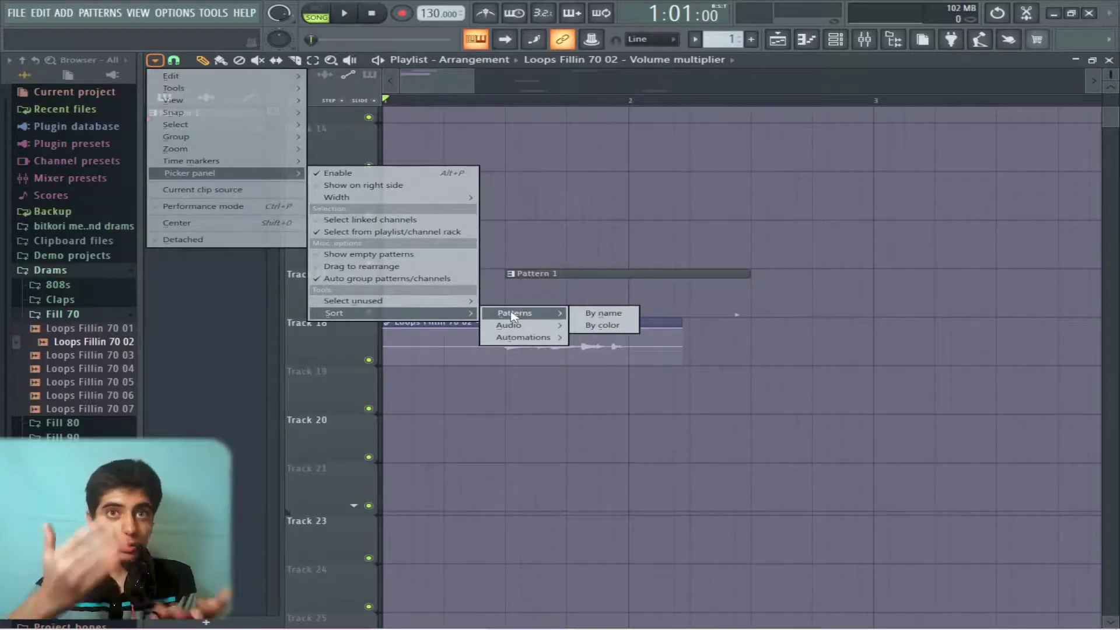
mouse_move(550, 328)
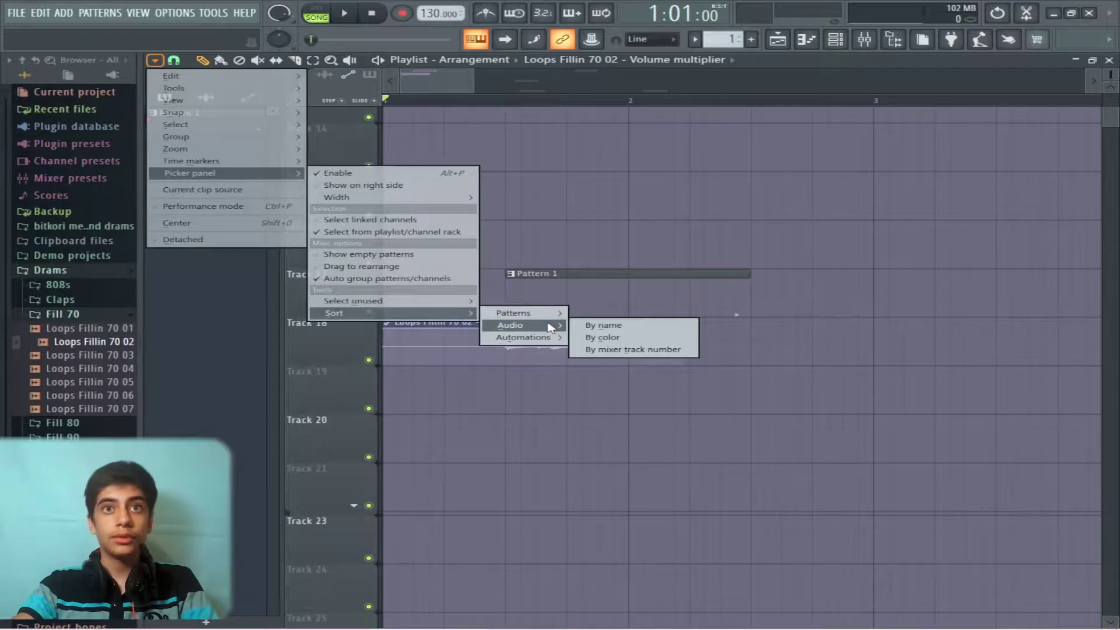
mouse_move(531, 341)
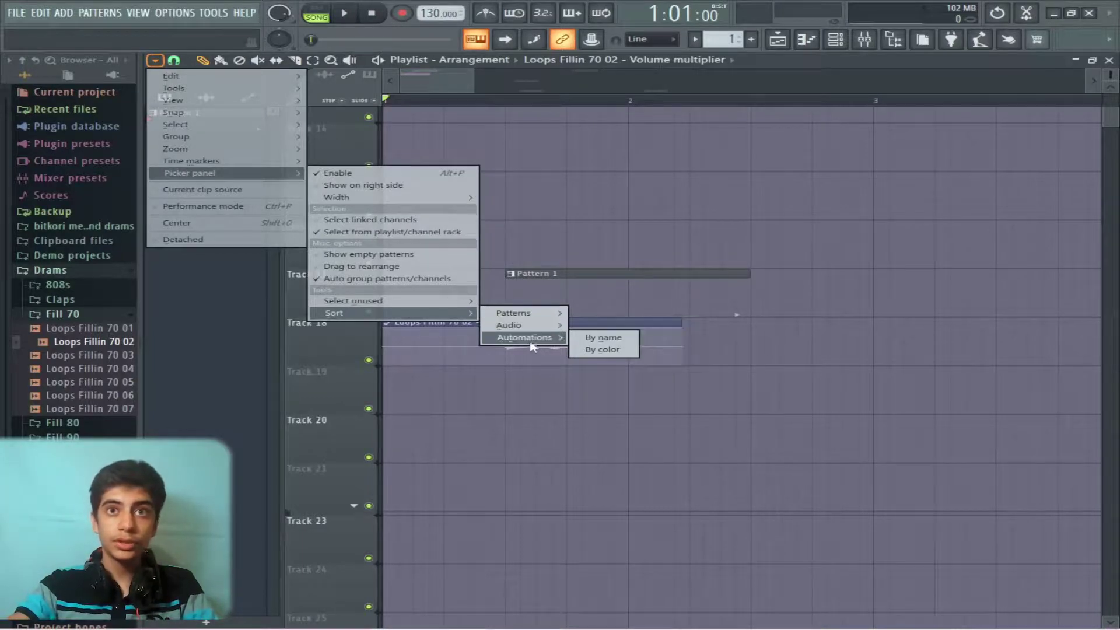
click(758, 446)
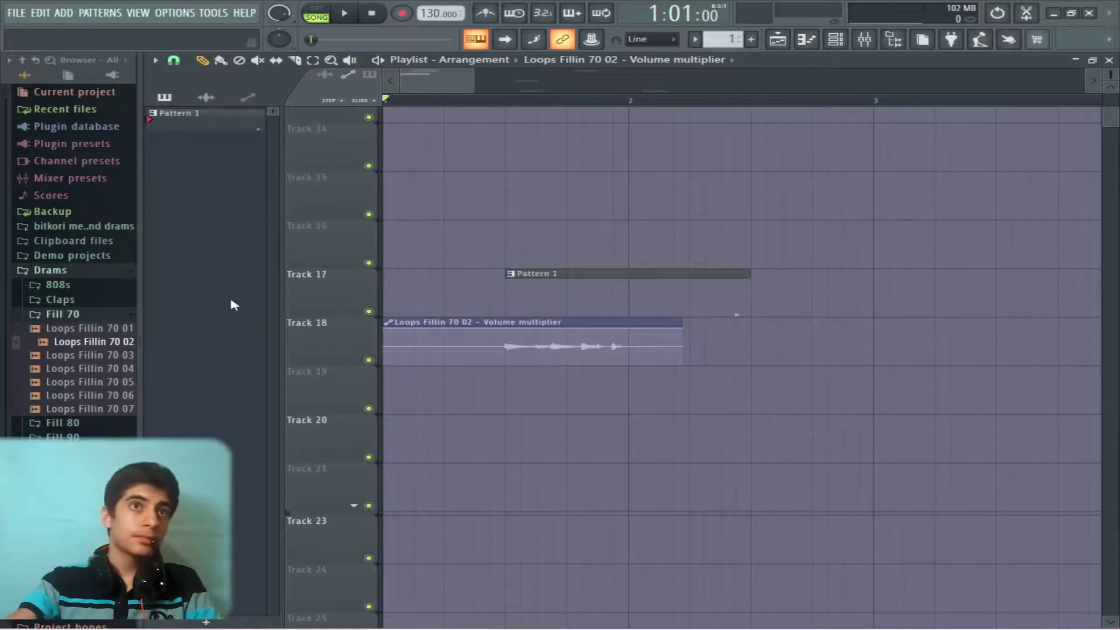
Switch to Pattern 14 and place one clip of it on each of Tracks 15, 19, 18 and 16 between bars 5 and 7.
drag(733, 42, 734, 36)
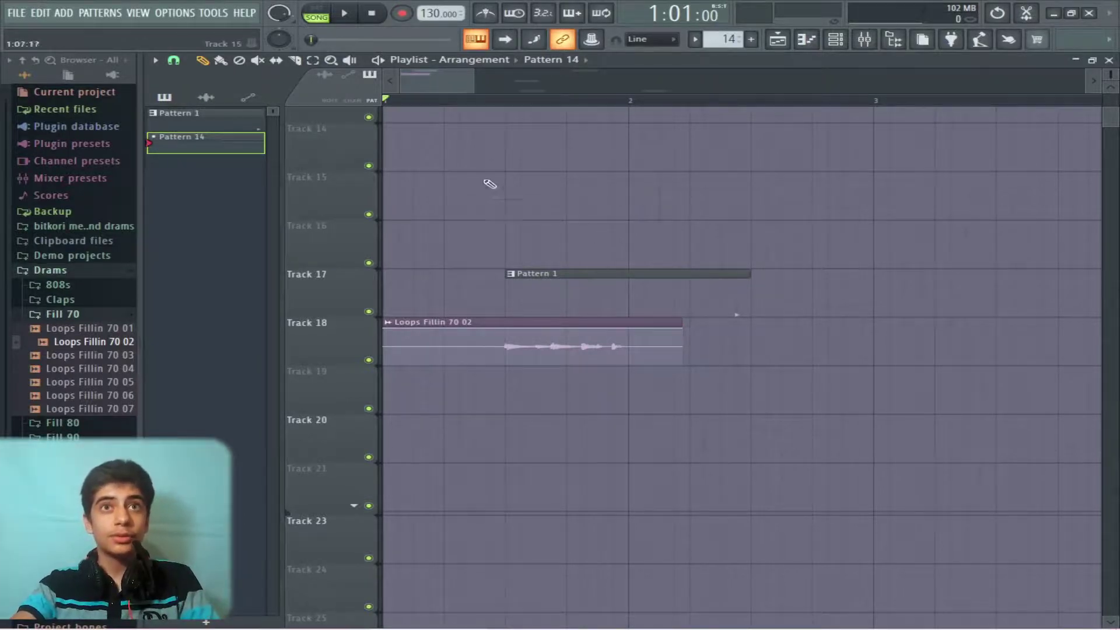
scroll(505, 185, down, 6)
click(506, 187)
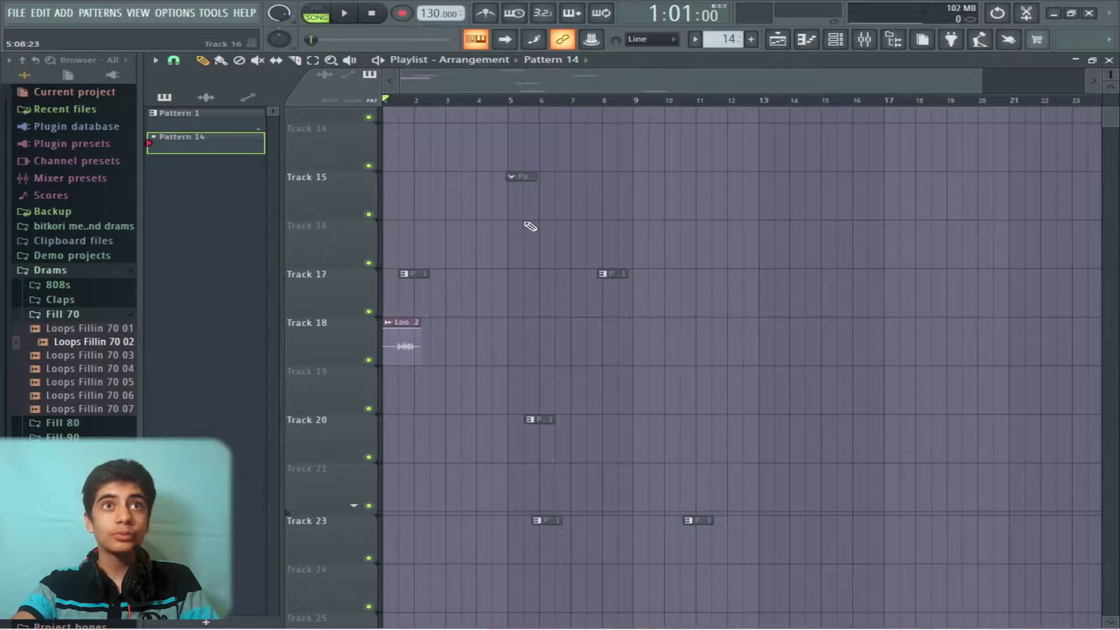
scroll(530, 227, up, 4)
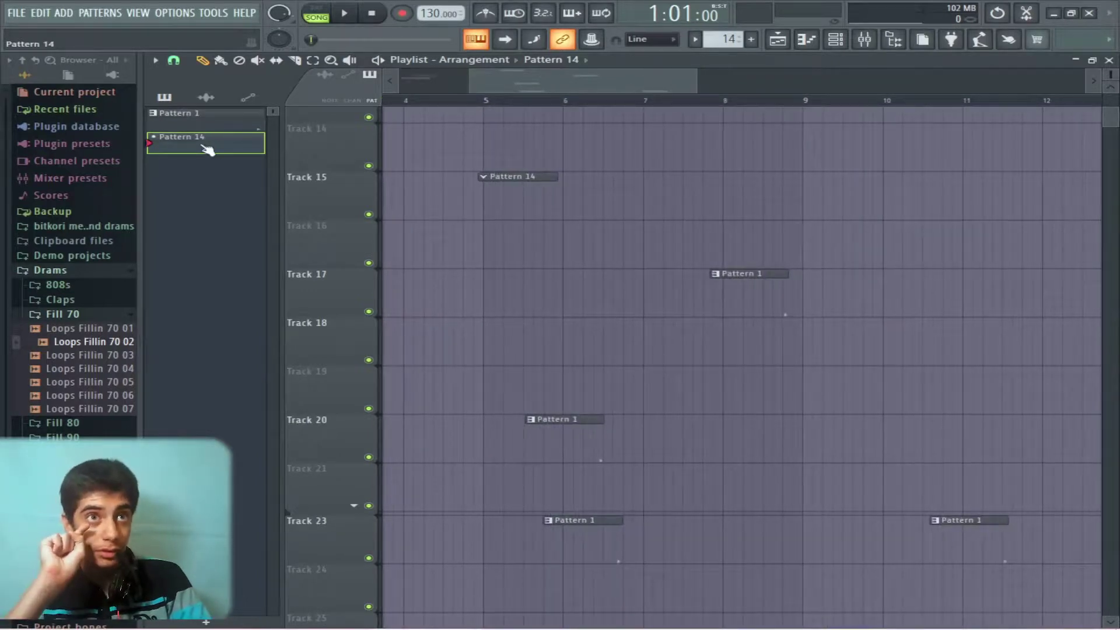
scroll(519, 250, up, 3)
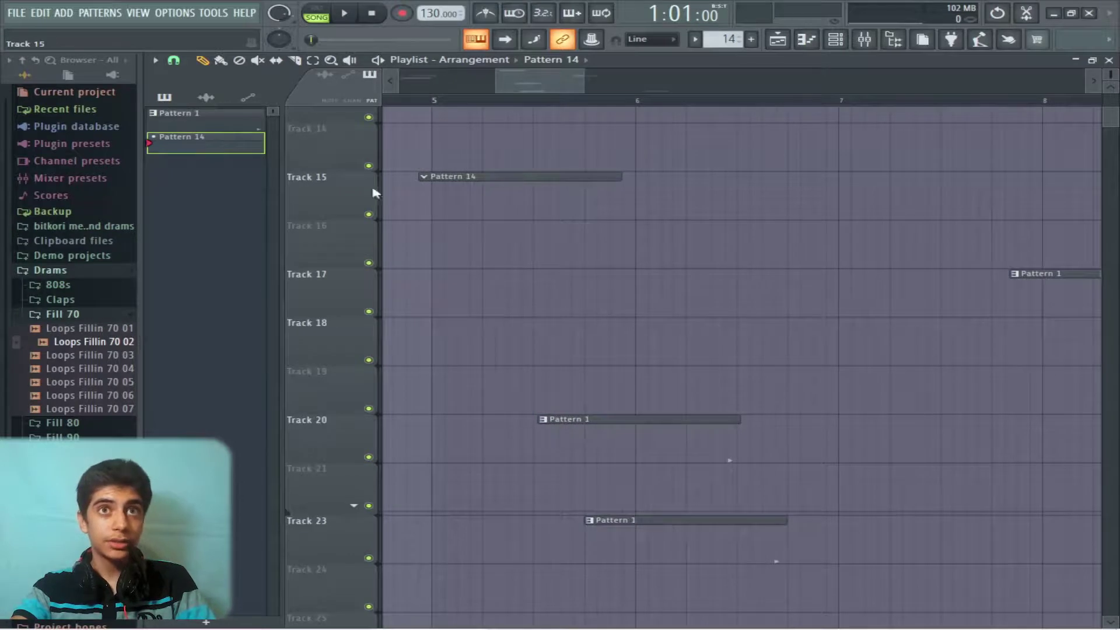
click(695, 400)
click(551, 336)
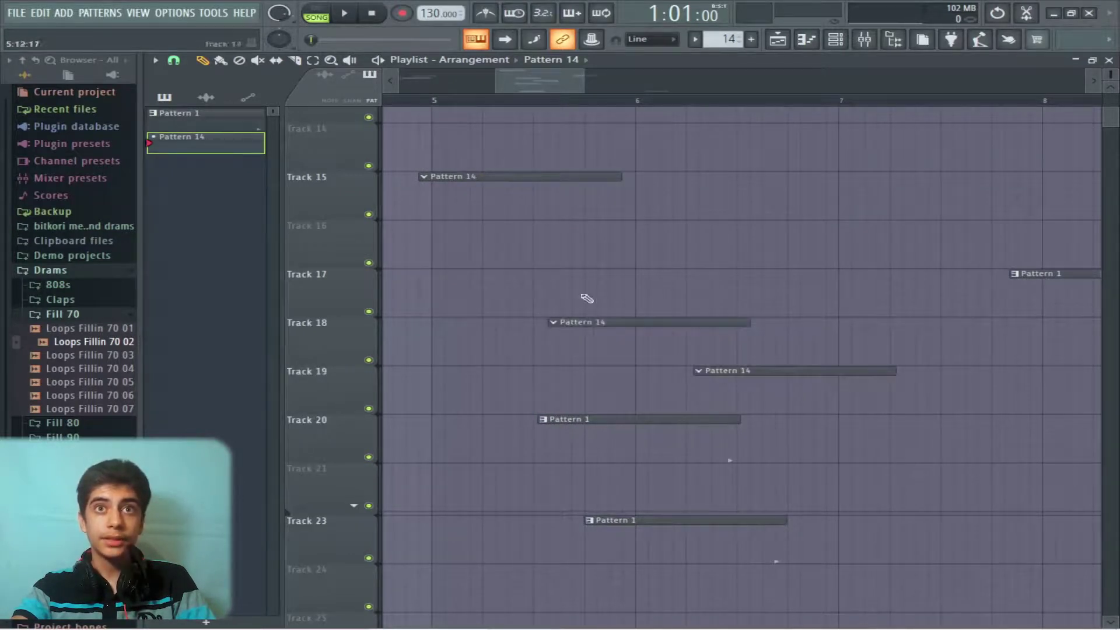
click(700, 237)
Choose Pattern 1 in the picker panel and place three clips of it on Track 14 between bars 5 and 7.
click(181, 116)
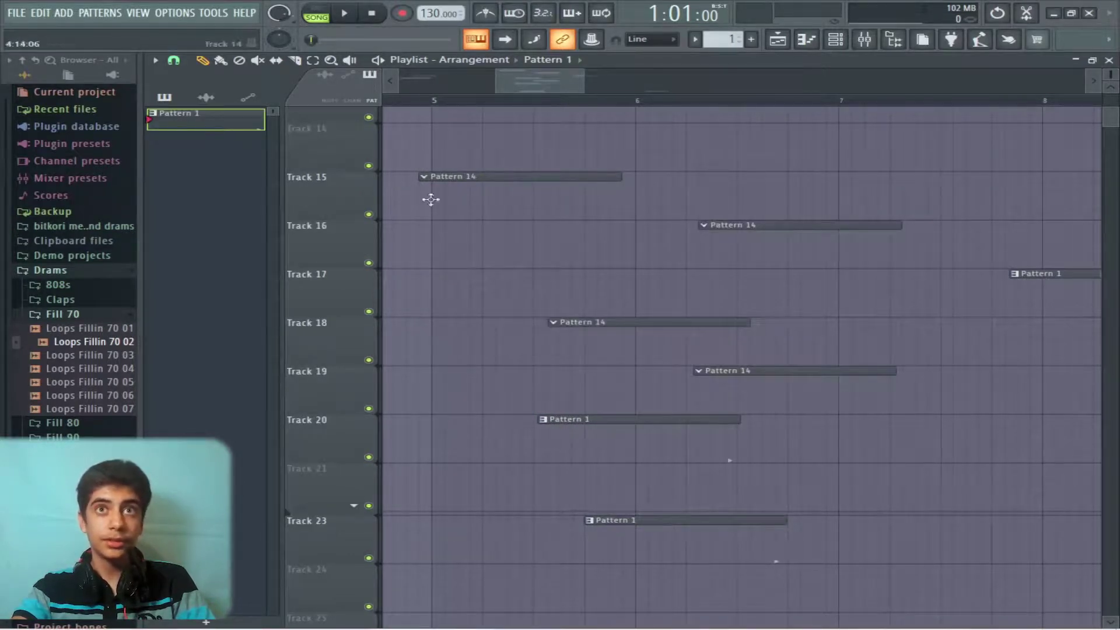
click(756, 129)
click(652, 129)
click(524, 130)
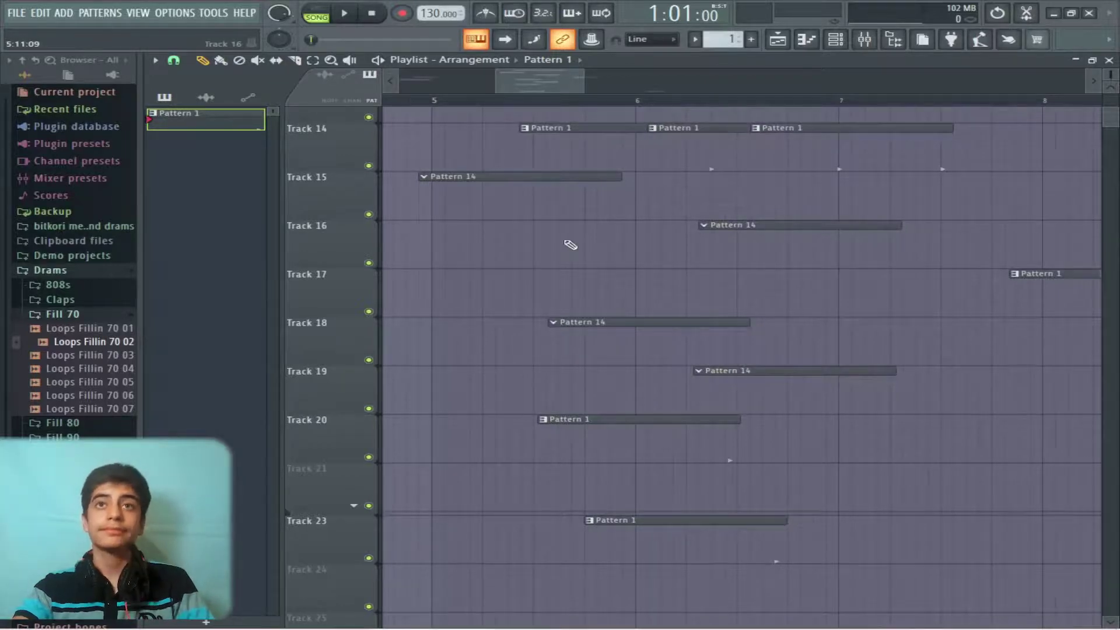
Select all clips in the playlist and delete them.
scroll(571, 245, down, 5)
drag(768, 611, 310, 150)
key(Delete)
Check the Current clip source choices in the playlist options and title bar, and turn on Performance mode.
click(154, 61)
mouse_move(197, 192)
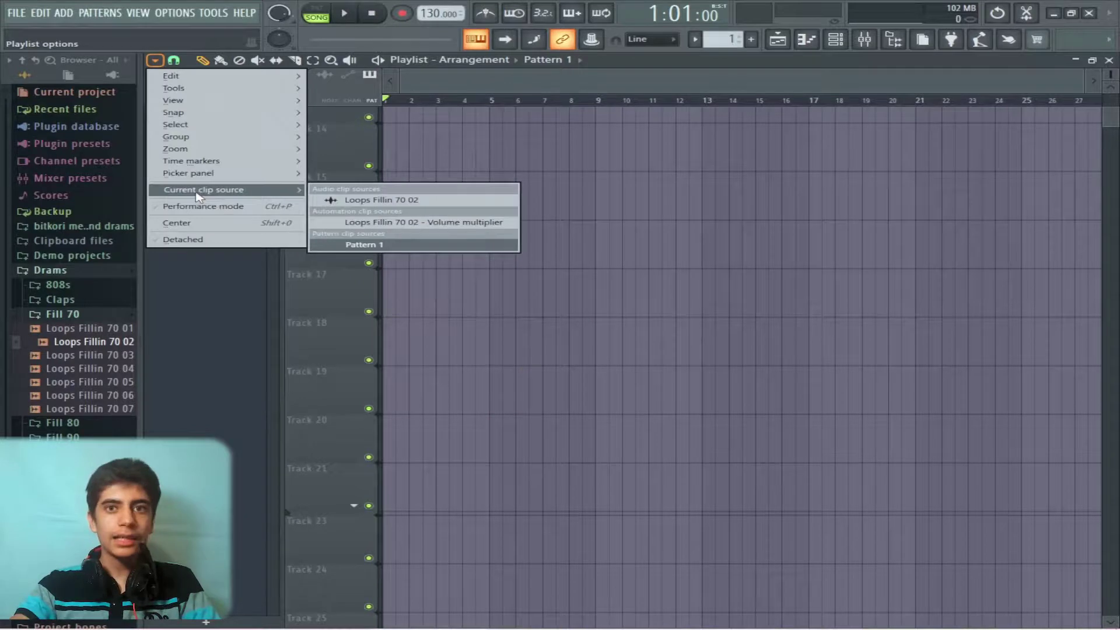
click(544, 61)
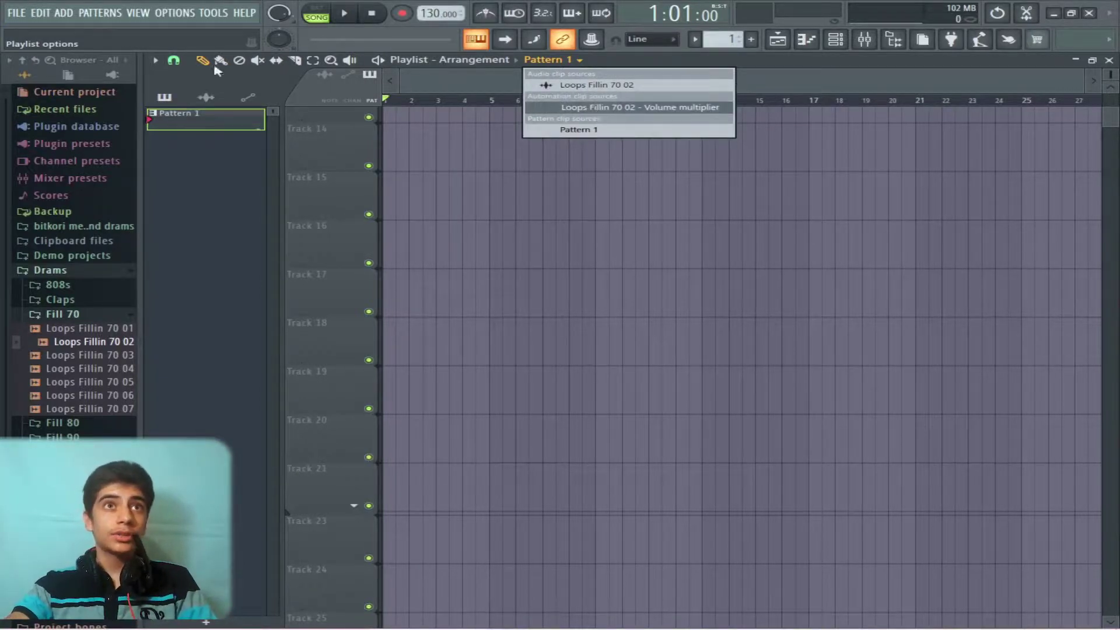
click(157, 62)
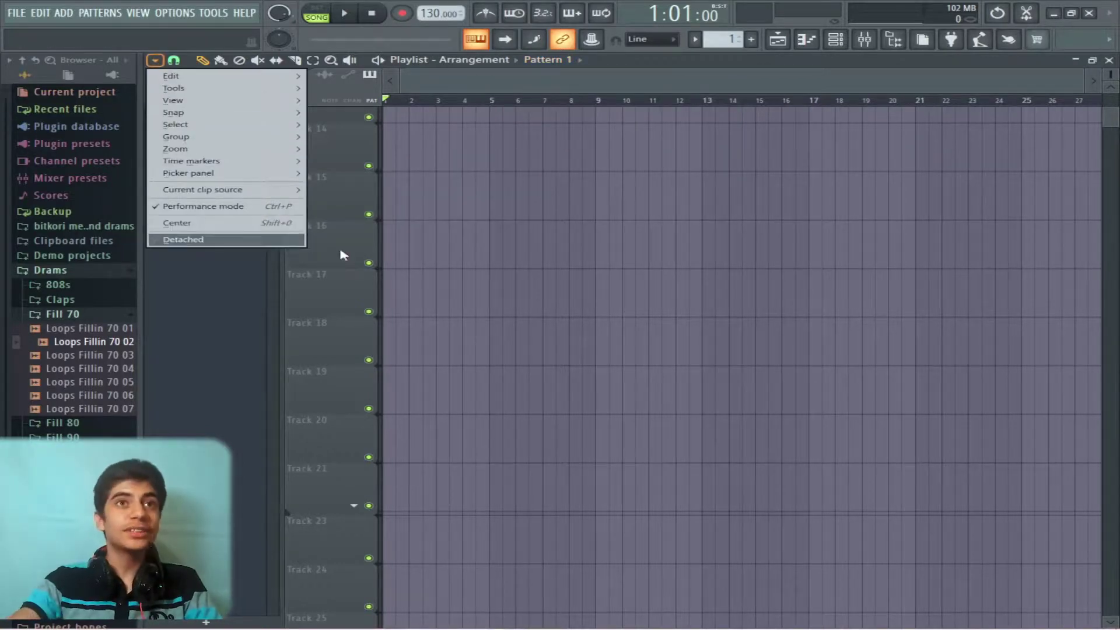
click(623, 385)
Apply Center to the zoomed-in playlist view and detach the playlist window.
scroll(652, 364, up, 5)
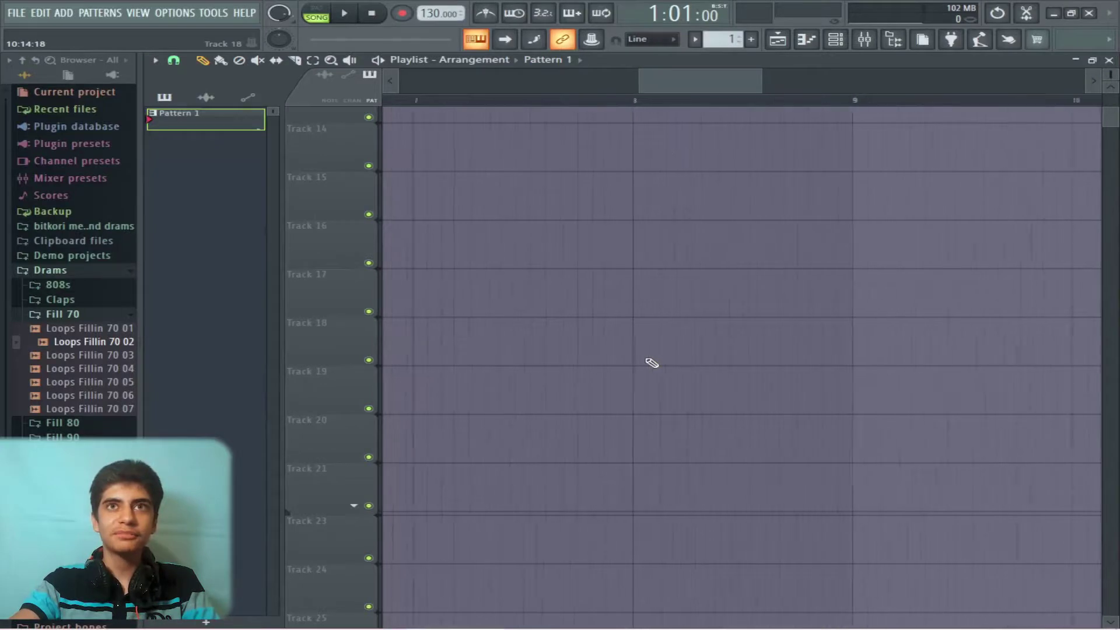
click(155, 61)
click(178, 222)
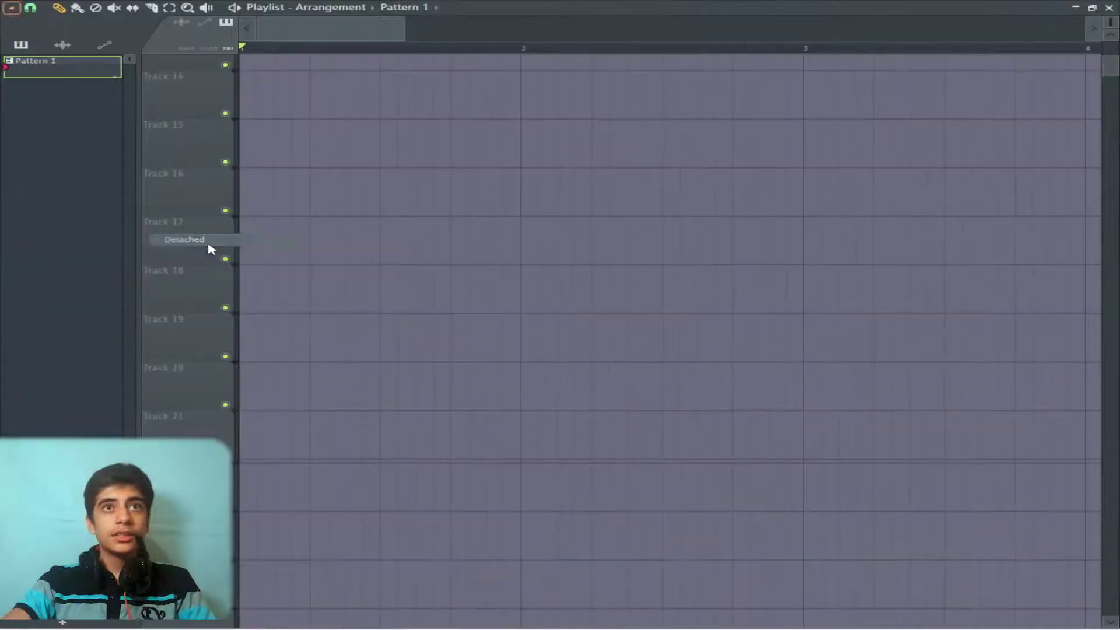
Minimize and reopen the detached playlist window, and restore it to a small floating window.
click(1092, 7)
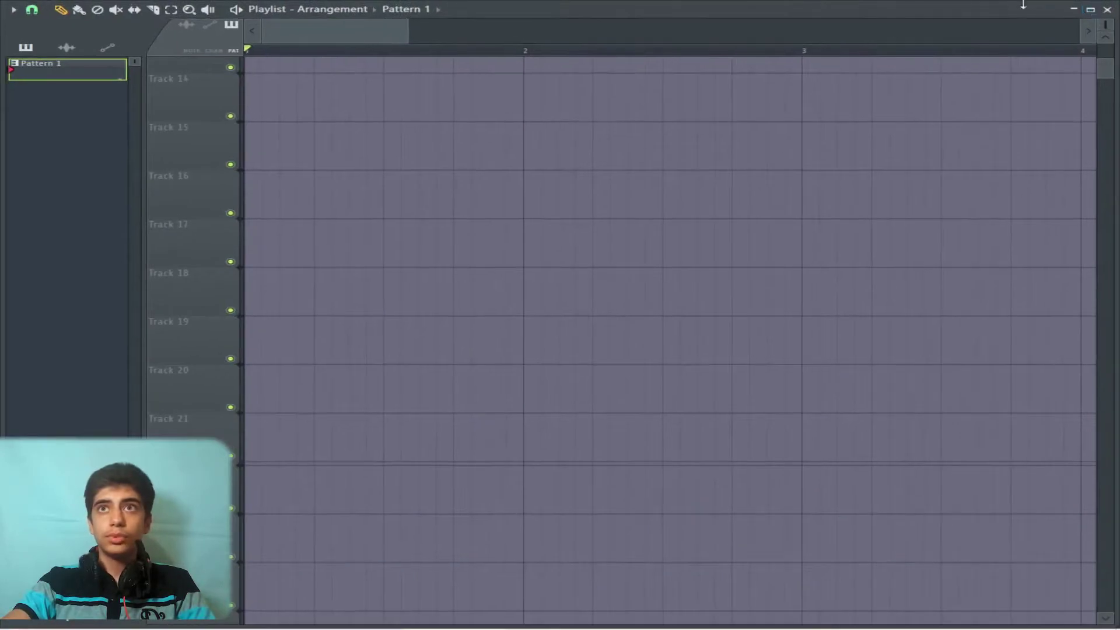
click(1074, 9)
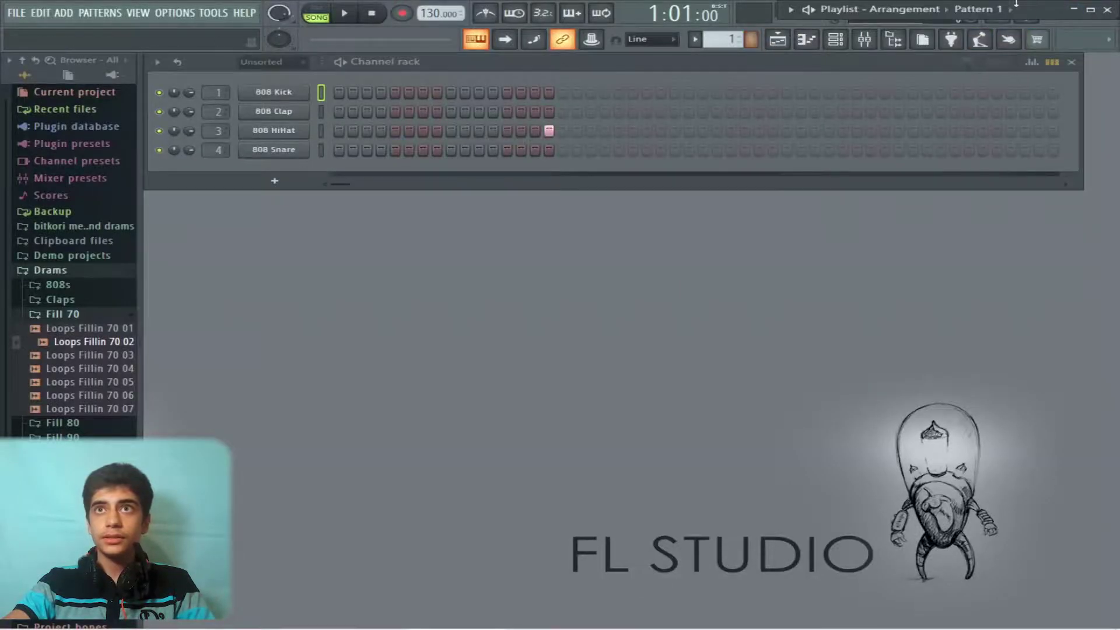
click(1075, 10)
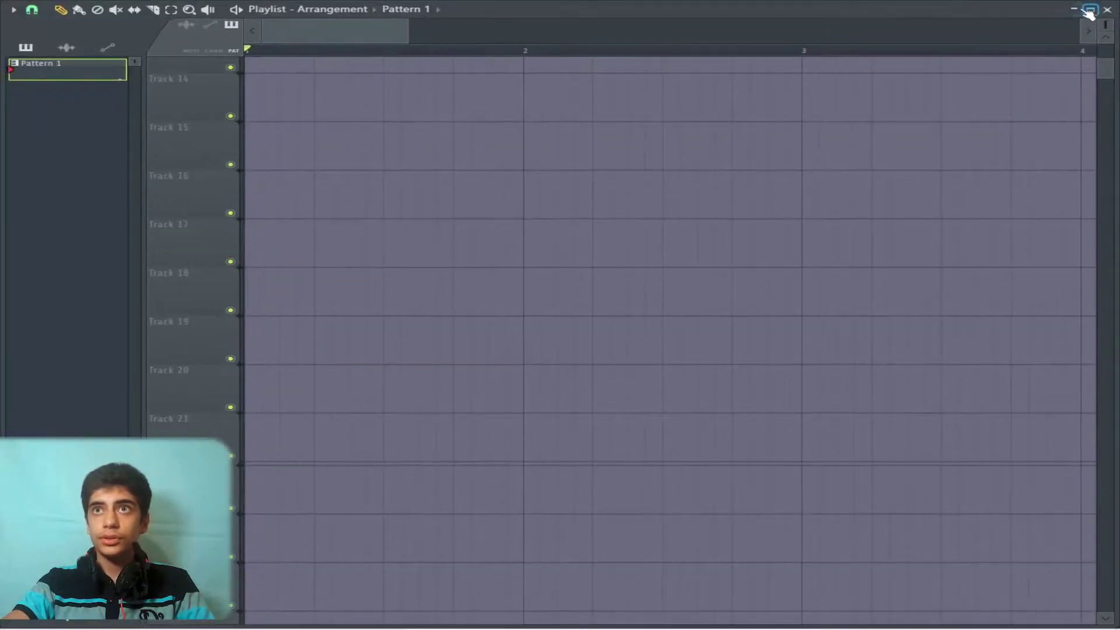
click(1090, 10)
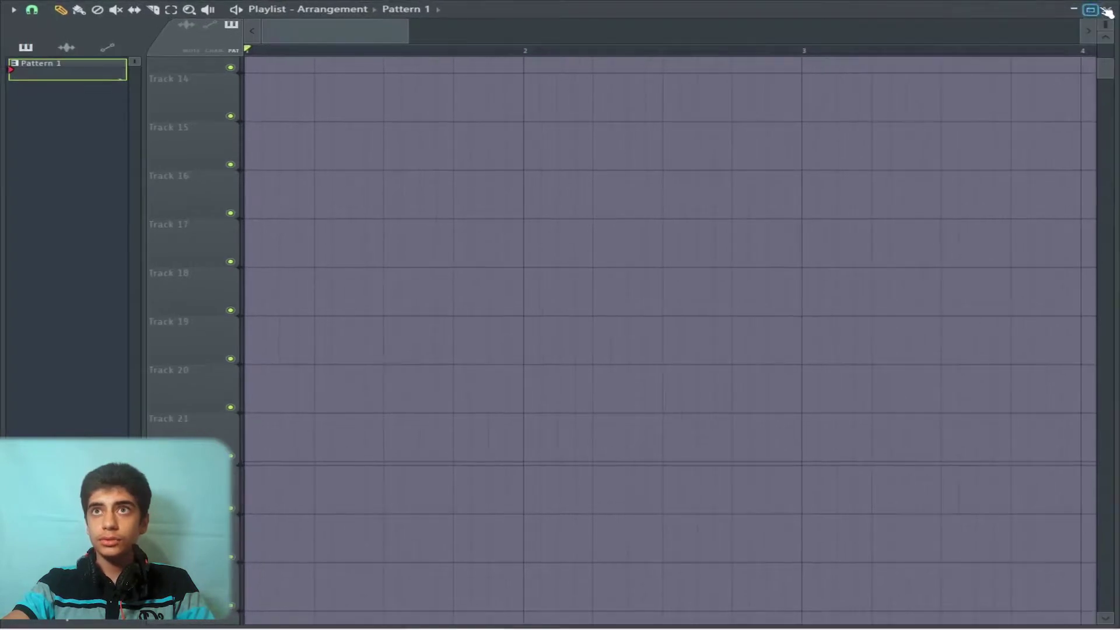
click(1093, 8)
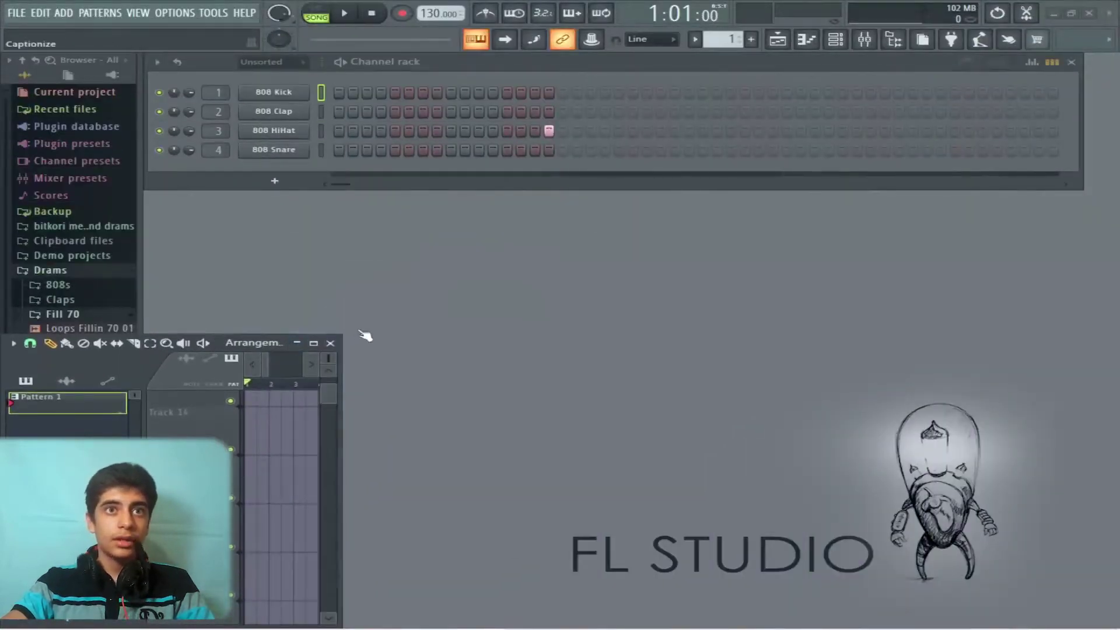
Move the floating playlist to the middle of the workspace, shift the channel rack down, and show the piano roll instead of the rack.
drag(106, 365, 420, 287)
drag(579, 52, 675, 125)
click(838, 44)
click(807, 39)
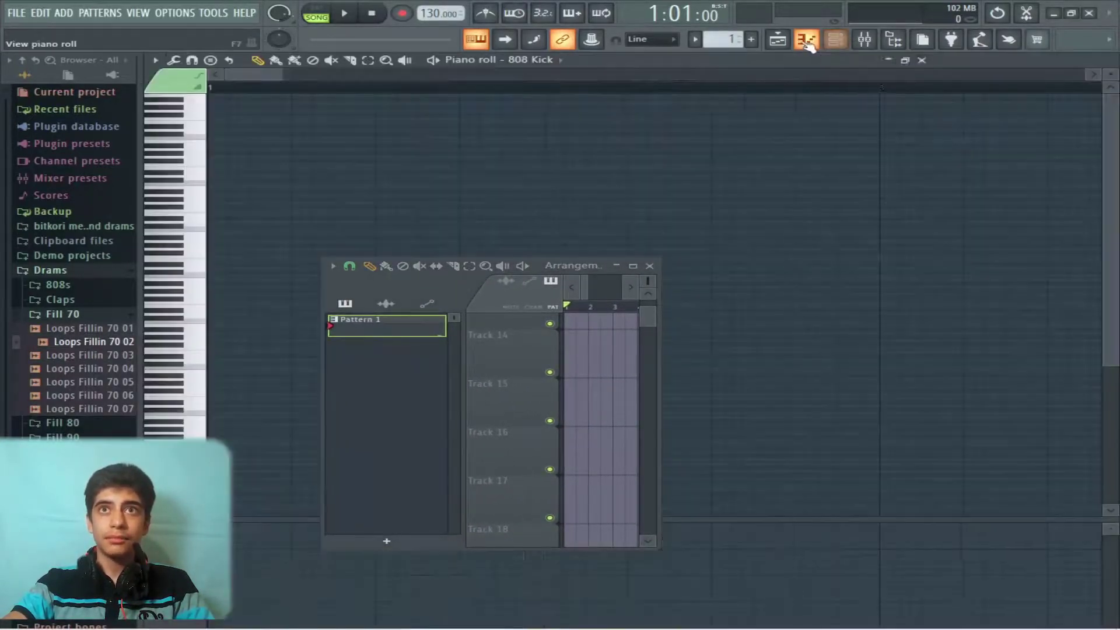
Close the arrangement choices and move the floating playlist over the right part of the piano roll.
click(574, 265)
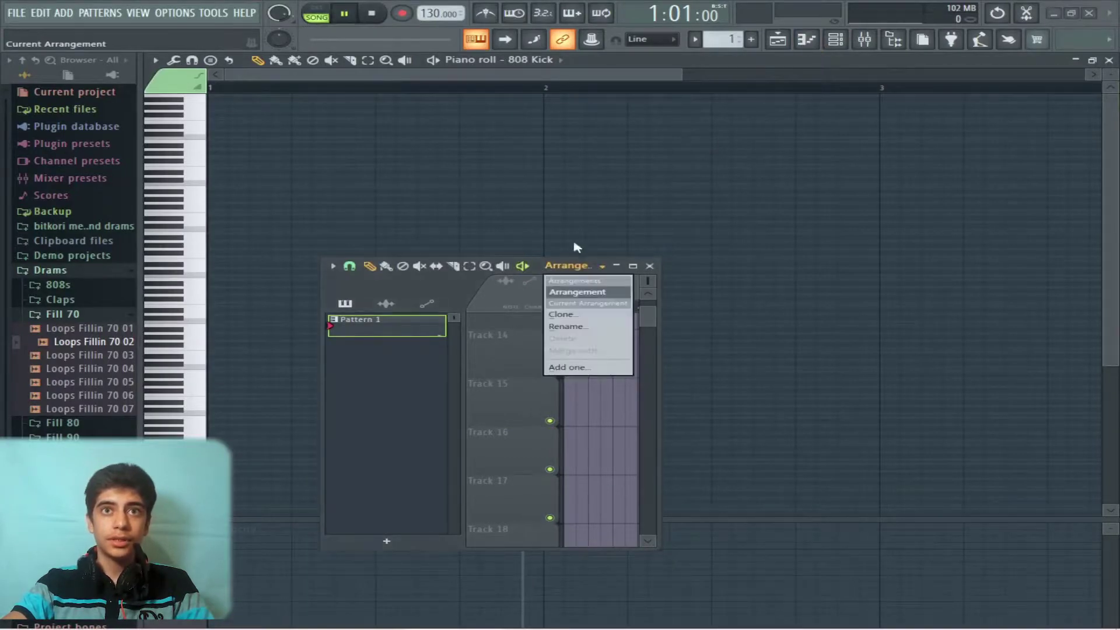
click(533, 270)
drag(532, 267, 1031, 155)
Check the Detached option of the channel rack and move the rack up over the piano roll.
click(837, 39)
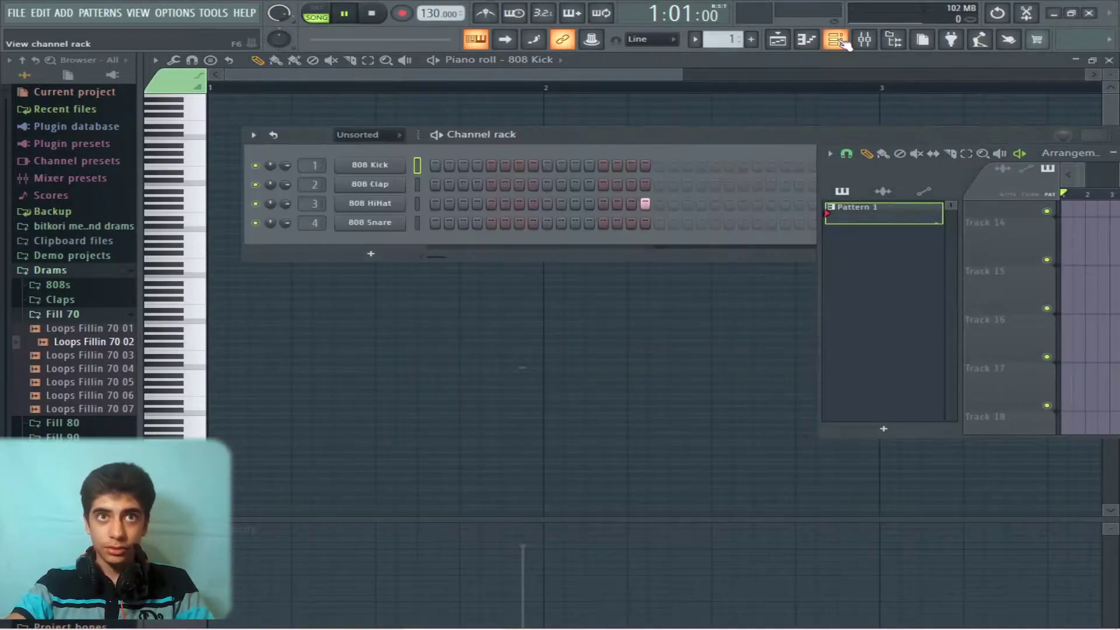
click(254, 135)
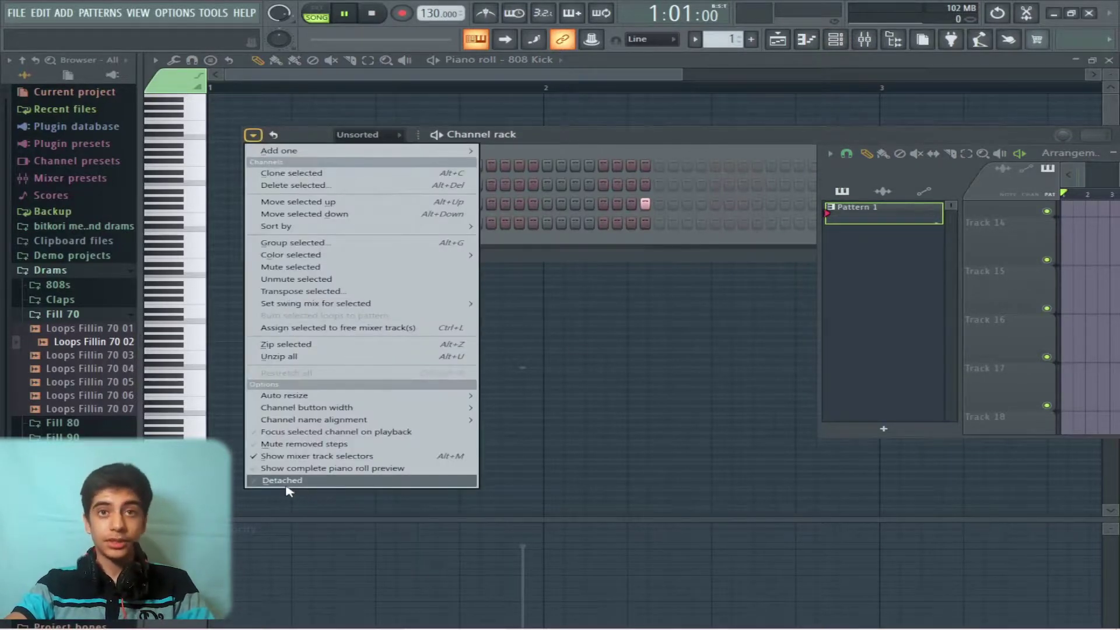
drag(638, 145, 542, 113)
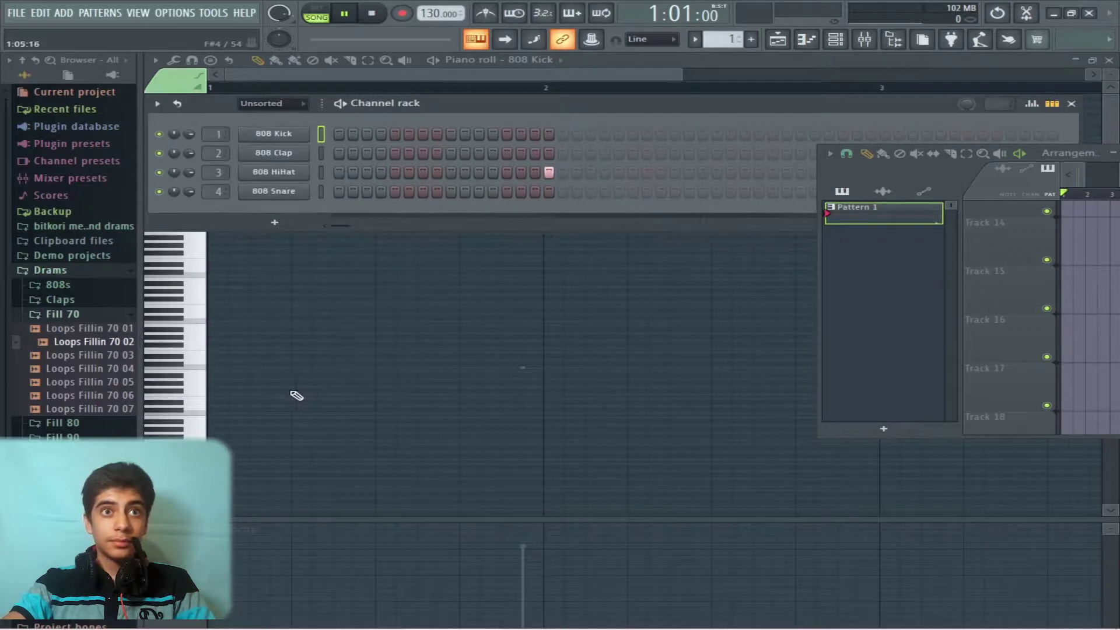
key(F6)
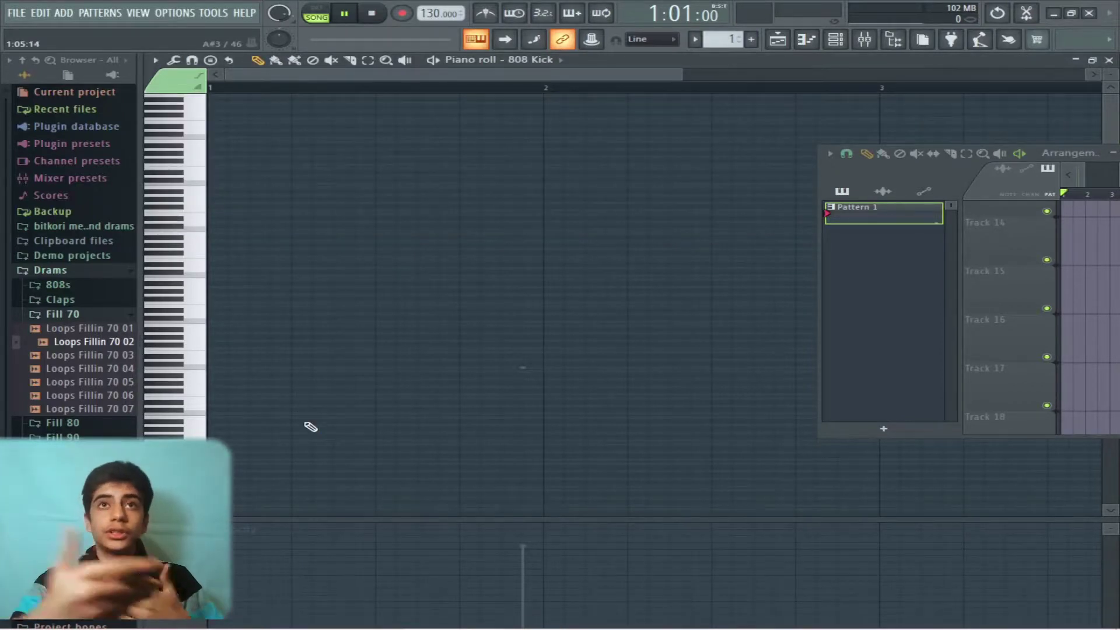
Restore the piano roll to a smaller window and move the floating playlist over its left part.
click(1092, 60)
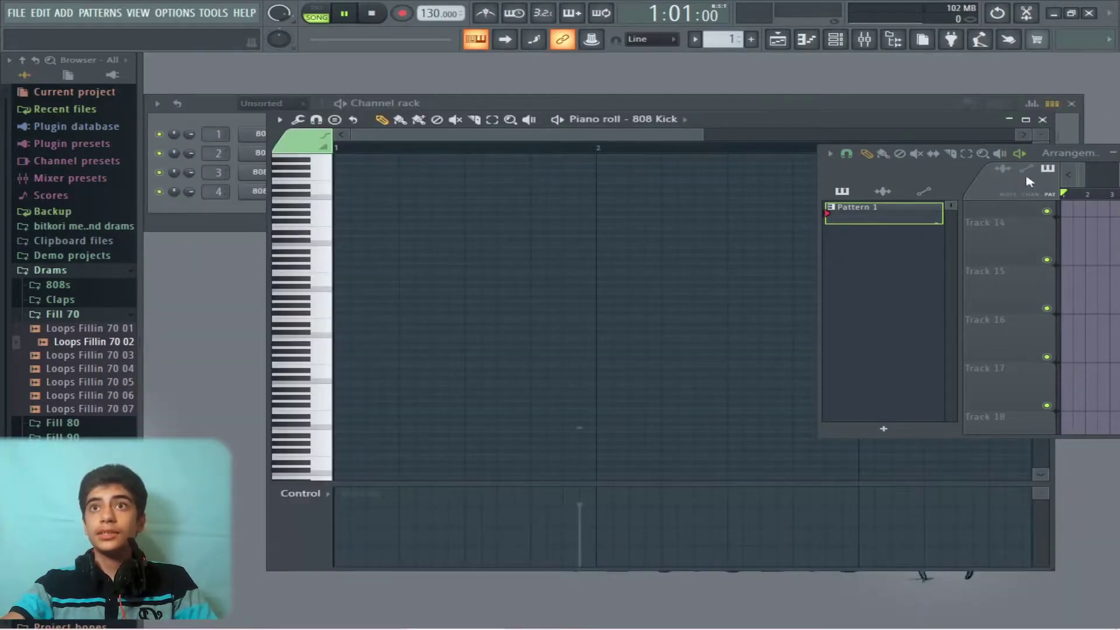
click(1026, 153)
drag(959, 179, 326, 161)
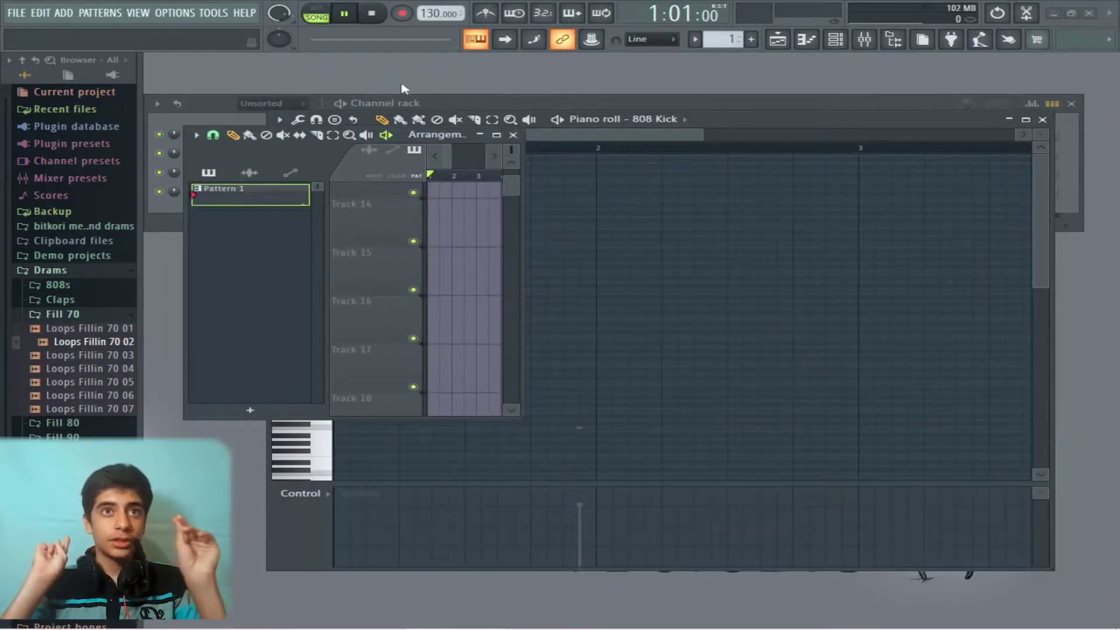